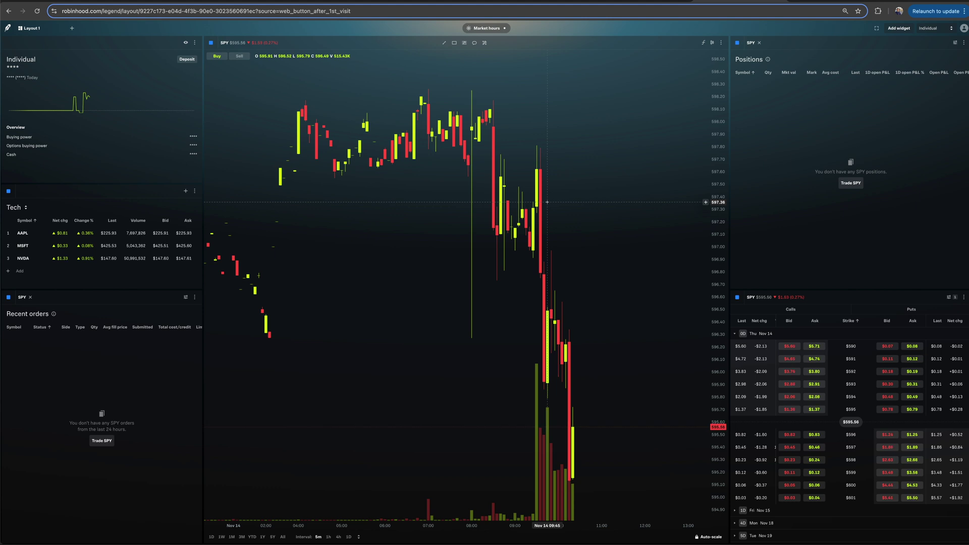
- Create a new layout from scratch and add a Chart widget that fills it
click(70, 28)
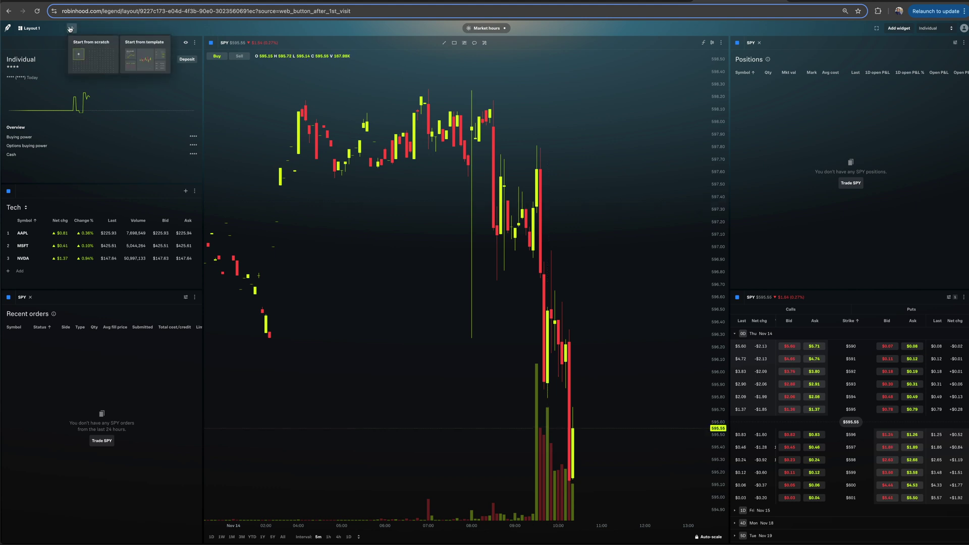
click(98, 55)
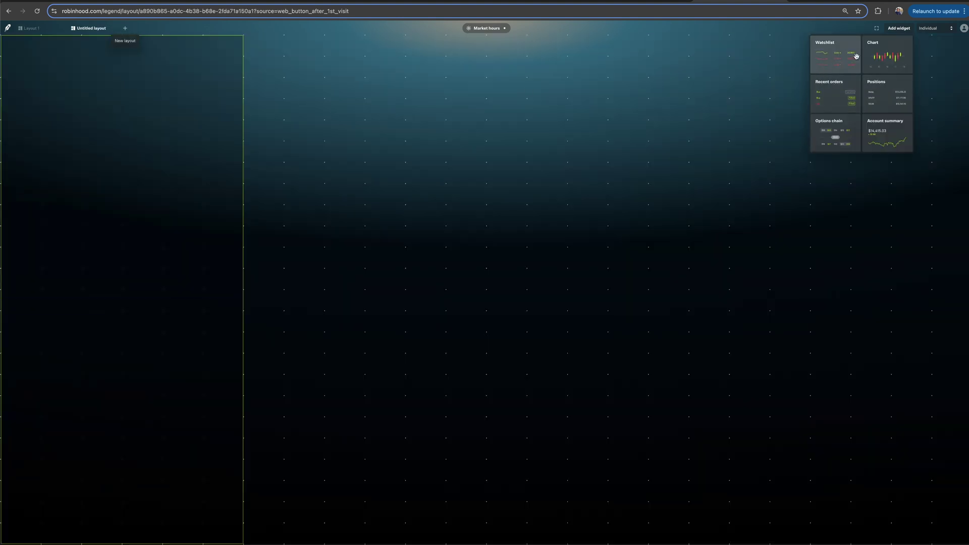
click(887, 56)
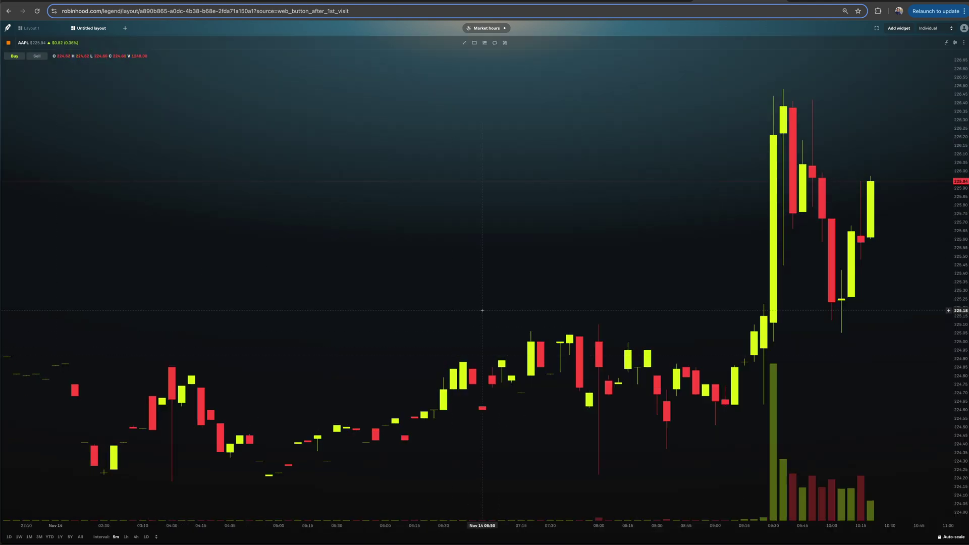
scroll(479, 237, right, 3)
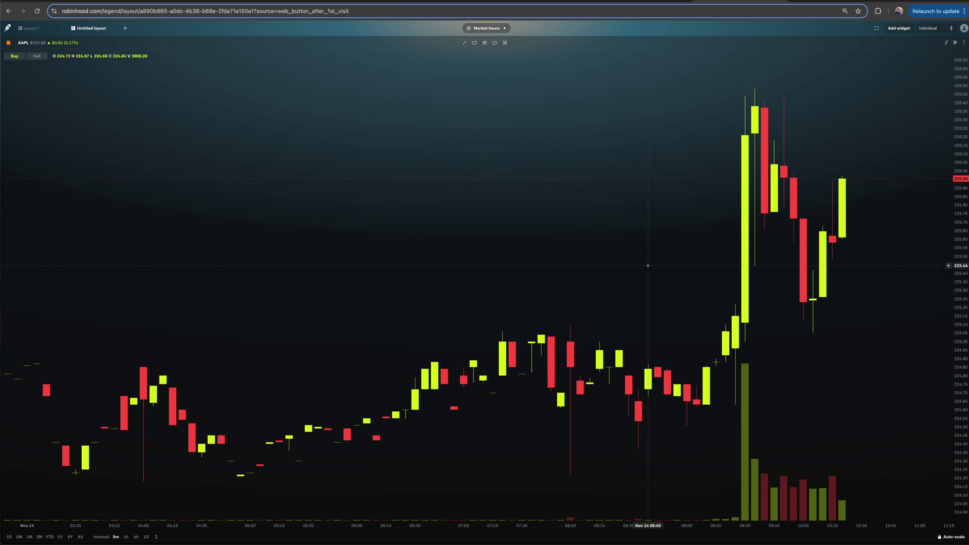
scroll(648, 264, right, 10)
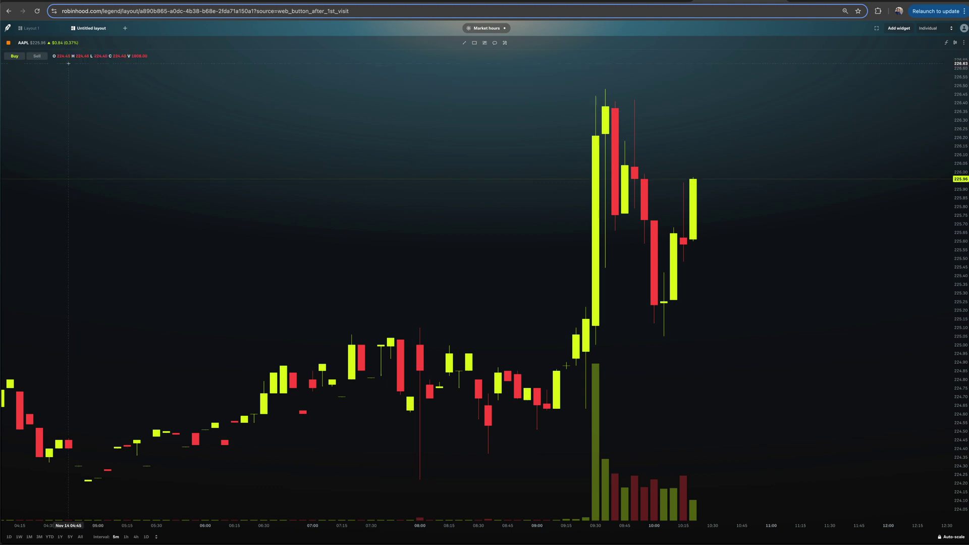
- Go back to Layout 1 and examine its multi-widget arrangement
click(37, 30)
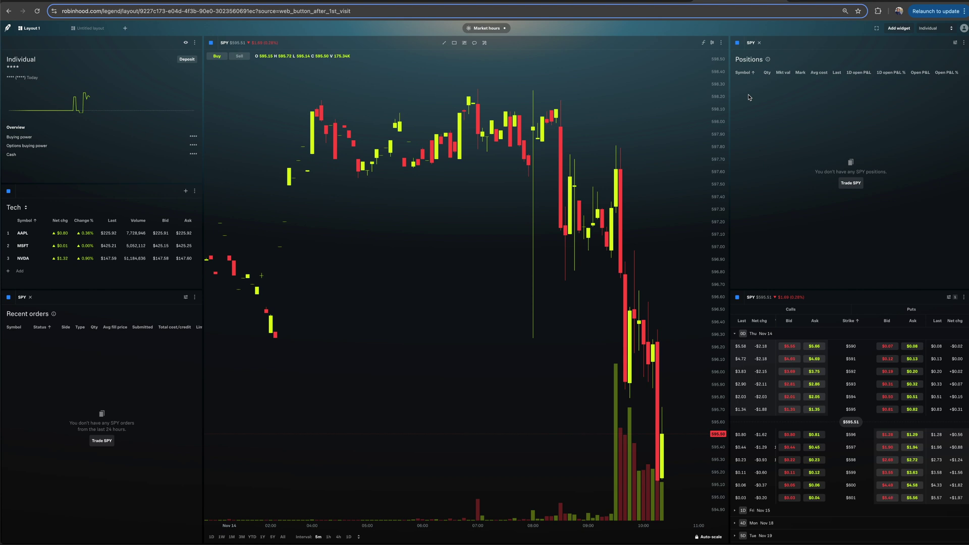
scroll(592, 201, right, 2)
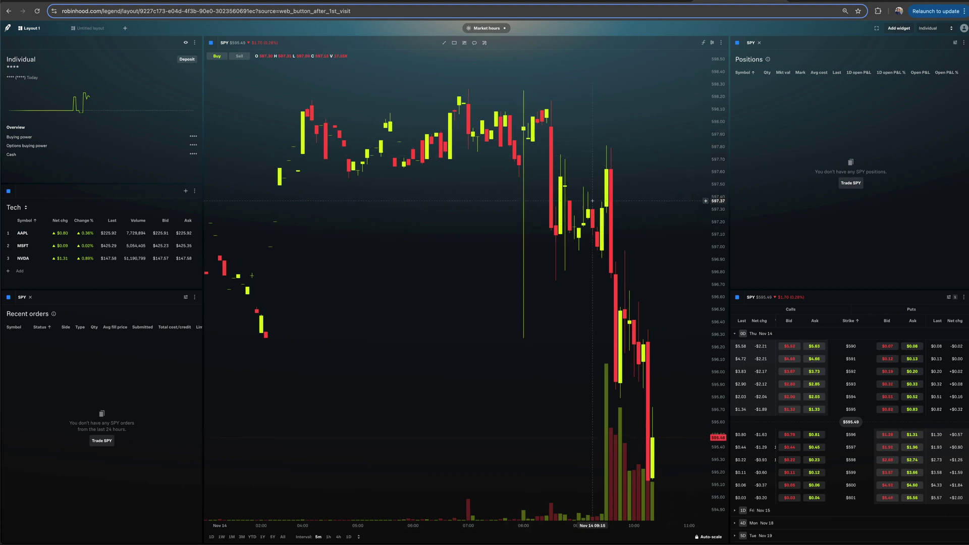
scroll(592, 201, right, 2)
- Rename the untitled layout as Chart
click(91, 28)
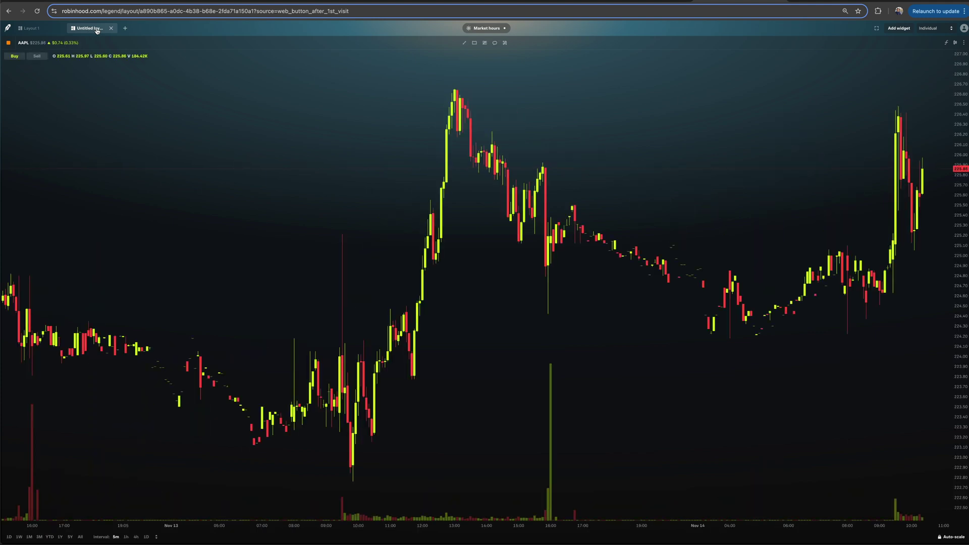
double_click(96, 29)
text(Chart)
key(Return)
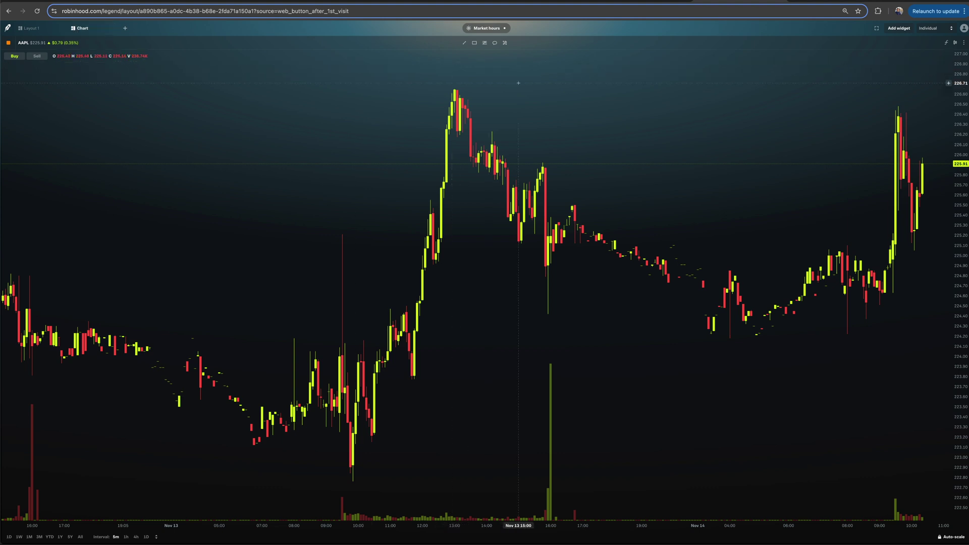
- Change the chart's symbol to TSLA
scroll(555, 103, right, 3)
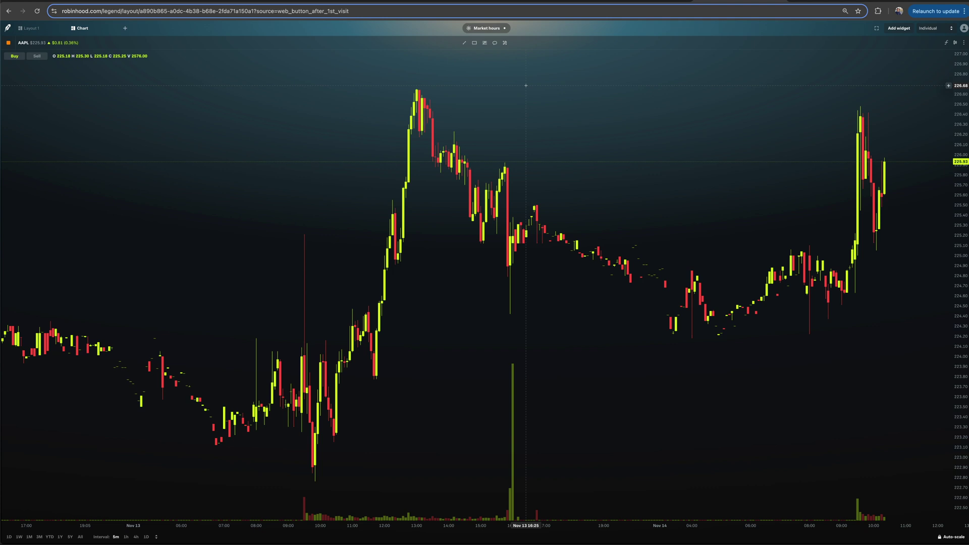
click(23, 44)
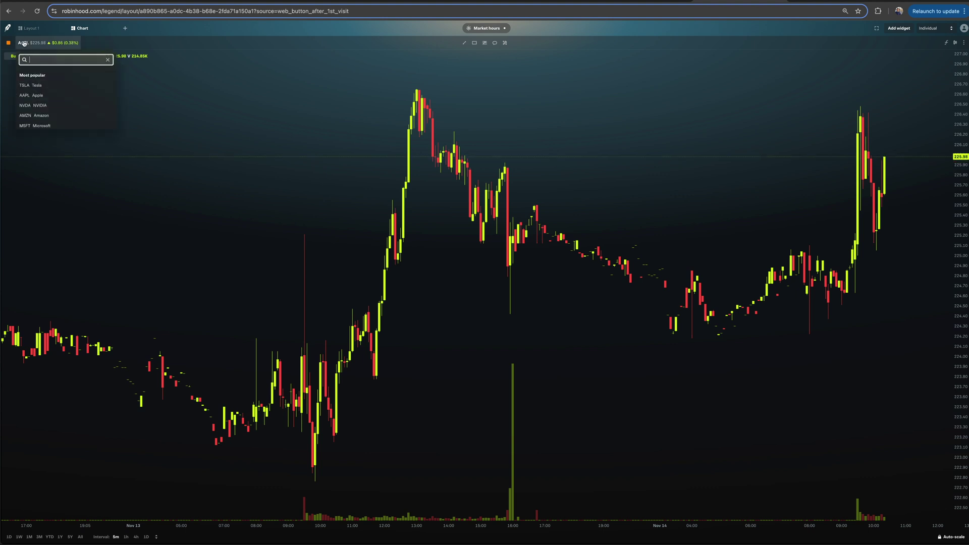
click(34, 85)
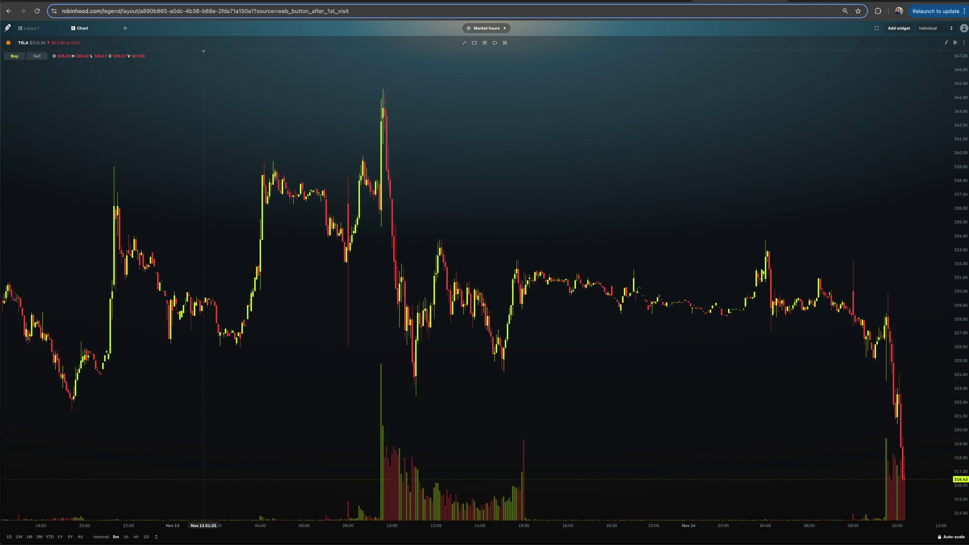
- Switch the background theme to Portfolio performance and return it to Trading session
click(490, 29)
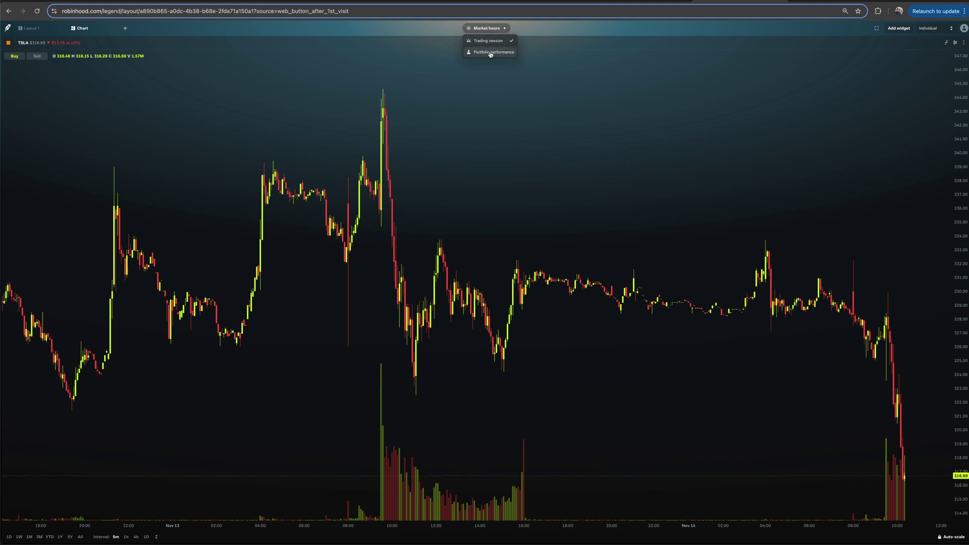
click(490, 53)
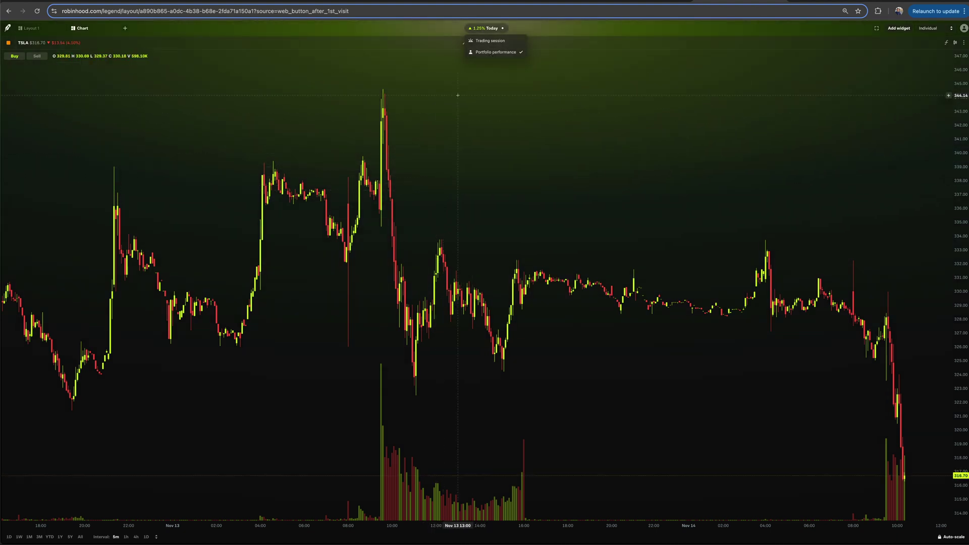
scroll(466, 131, up, 3)
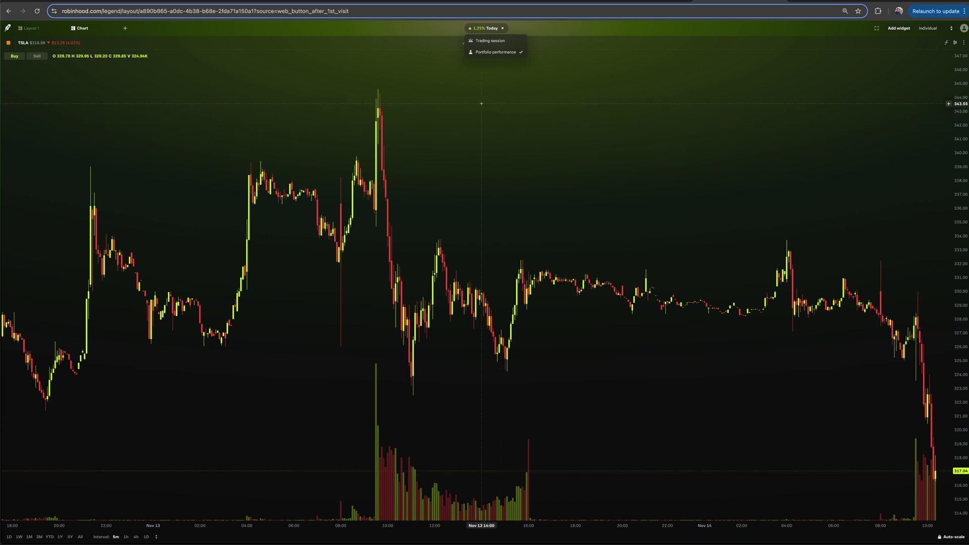
click(480, 42)
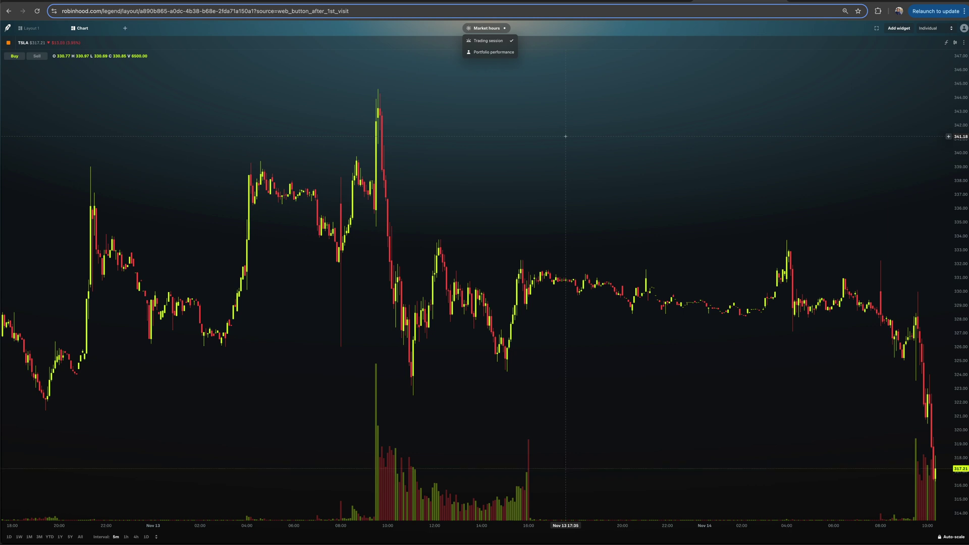
click(538, 33)
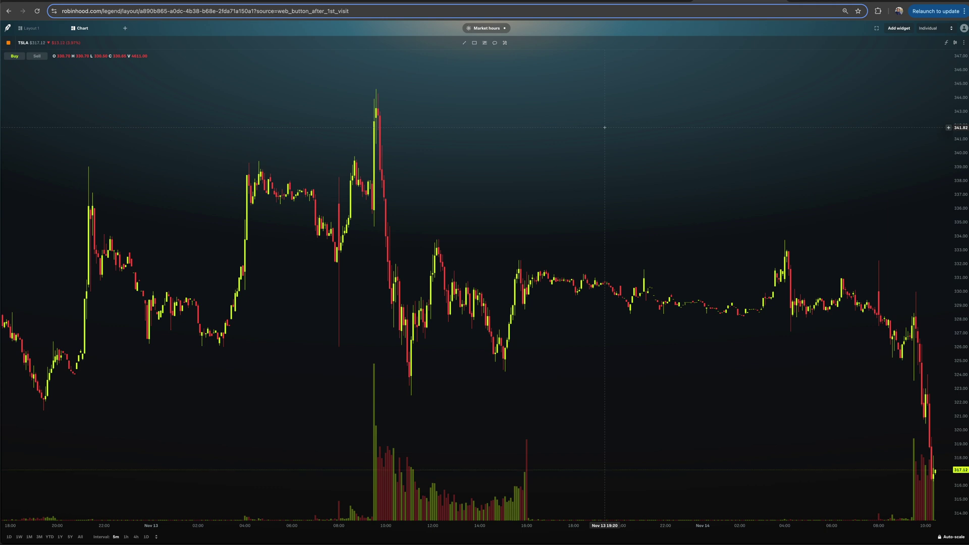
- Turn the TSLA chart's extended hours off to view only regular-session candles, and turn them on again
click(963, 44)
mouse_move(957, 56)
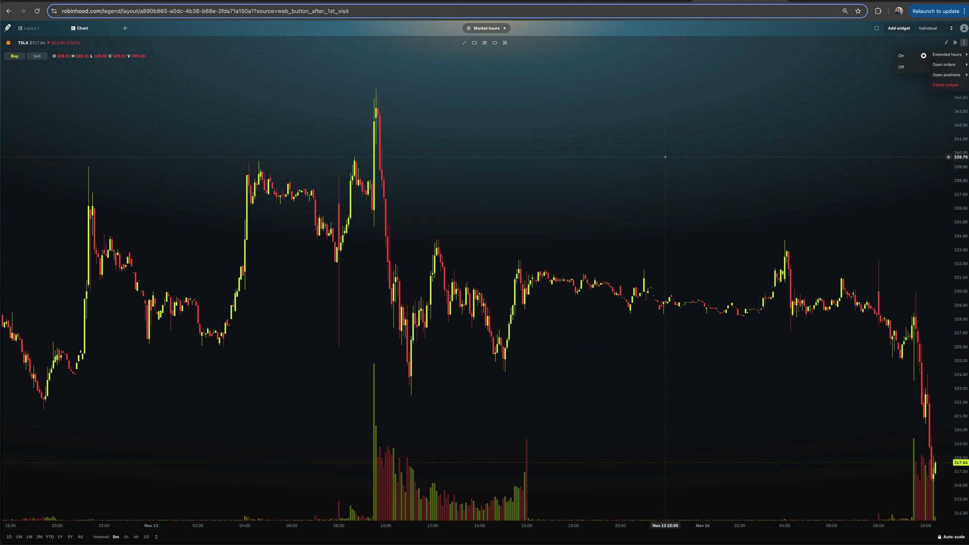
scroll(605, 211, right, 3)
scroll(581, 244, right, 5)
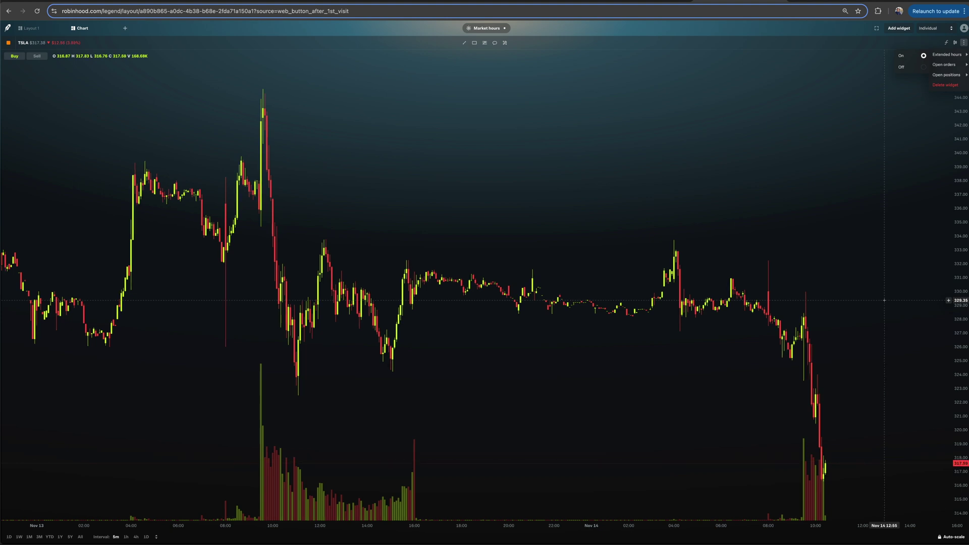
scroll(884, 300, right, 3)
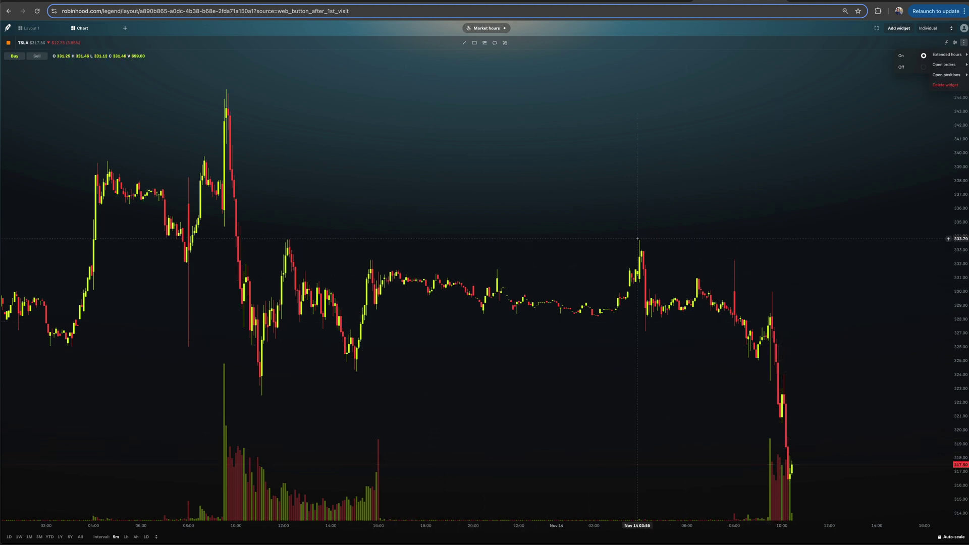
click(920, 68)
scroll(620, 290, down, 10)
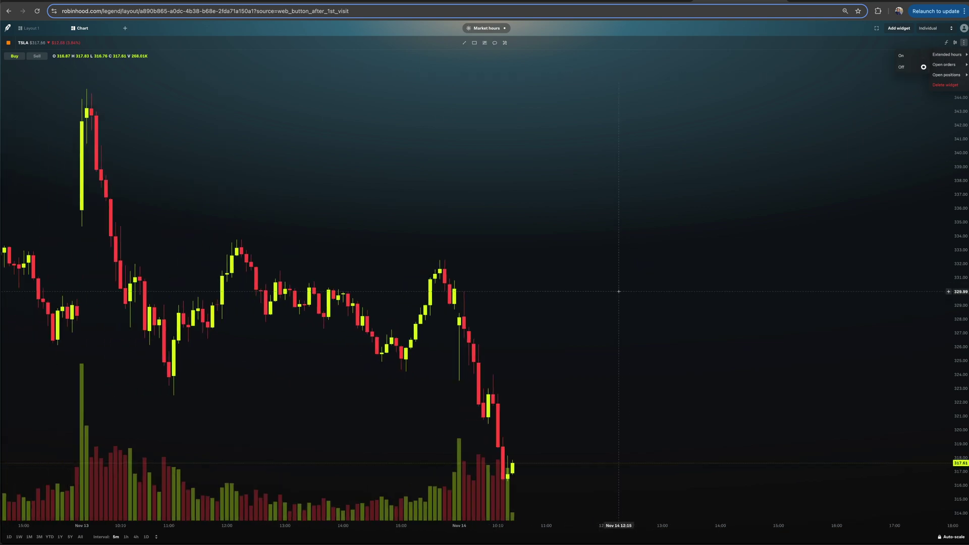
scroll(620, 290, down, 5)
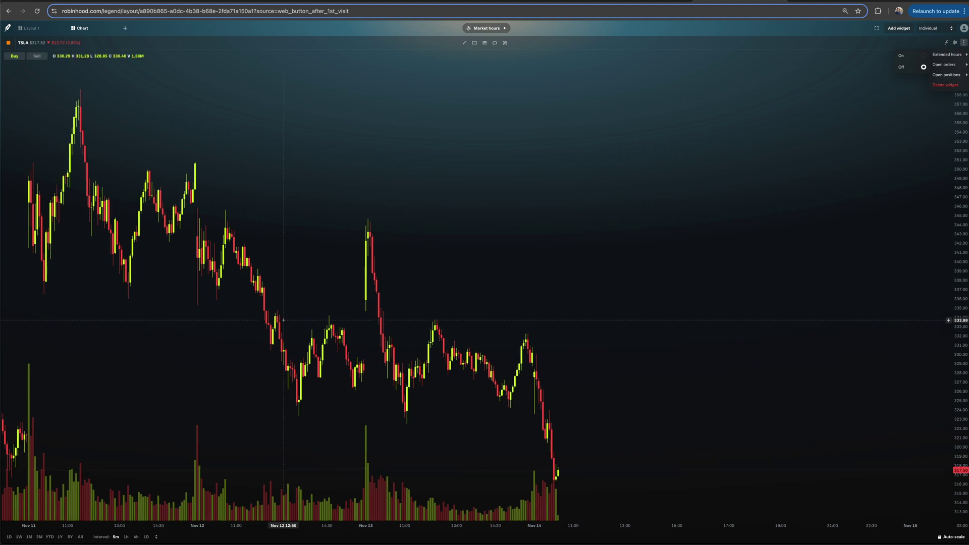
scroll(285, 329, down, 3)
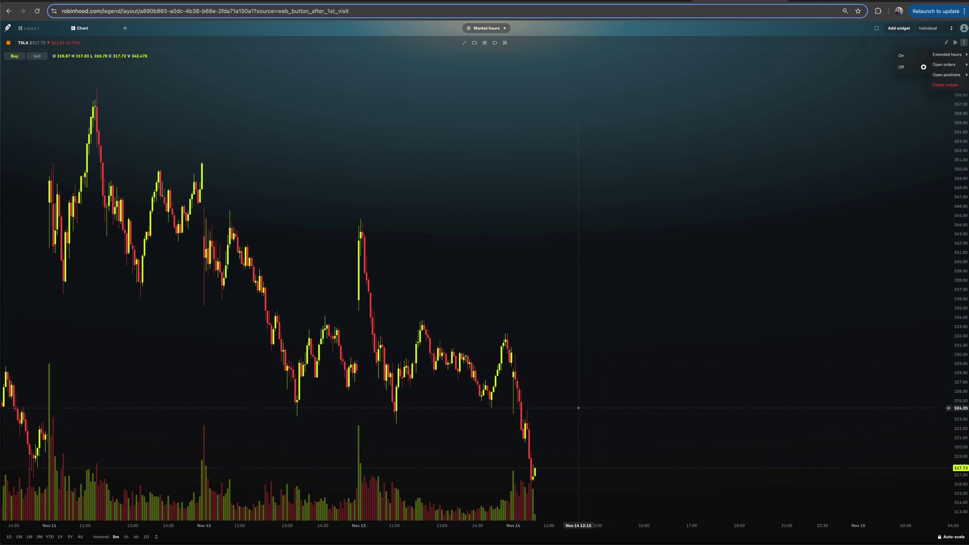
click(922, 58)
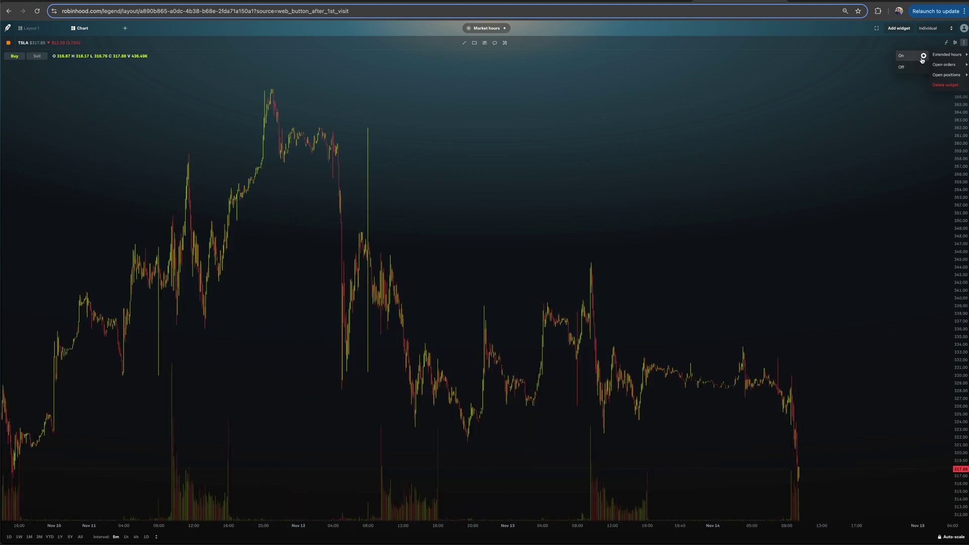
mouse_move(935, 65)
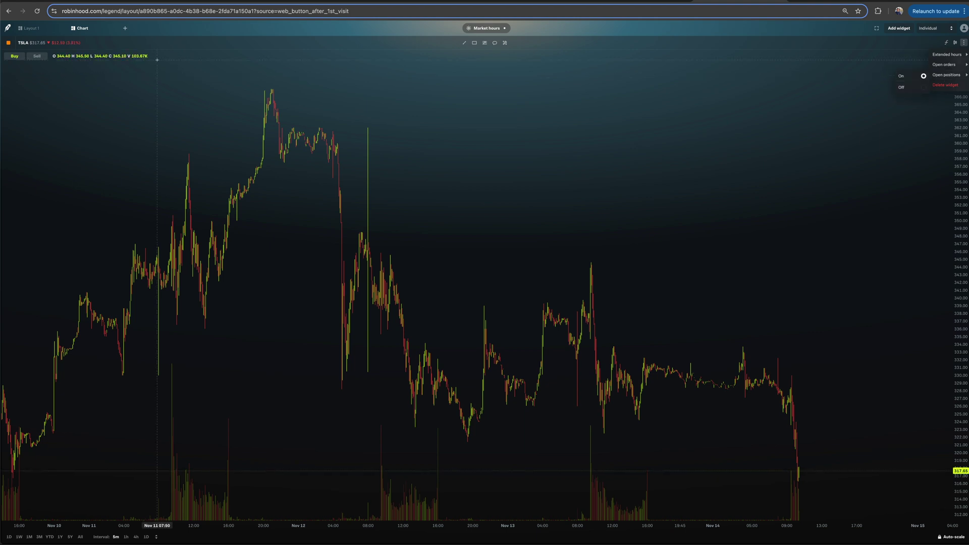
- Change the chart's symbol to UBT, the ProShares Ultra 20+ Year Treasury ETF
click(29, 45)
text(ubt)
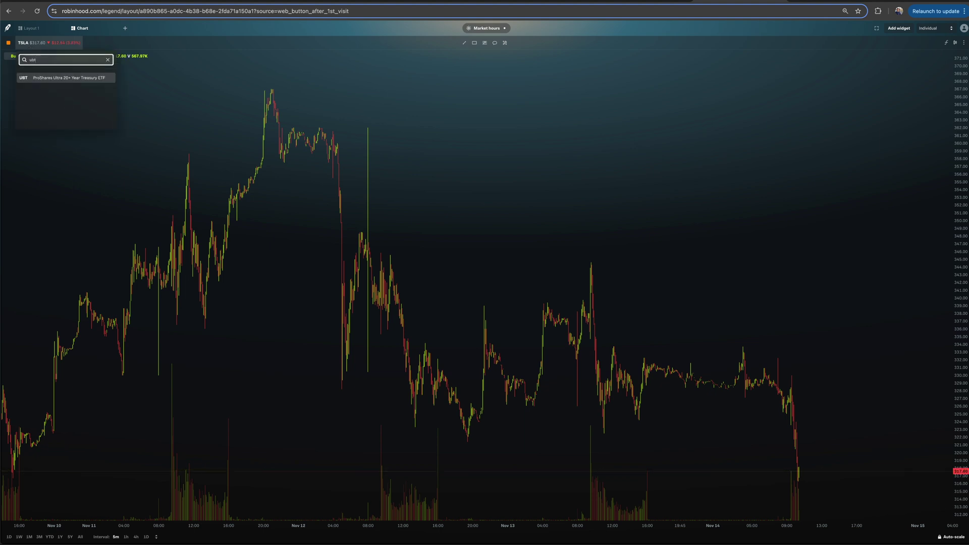
key(Return)
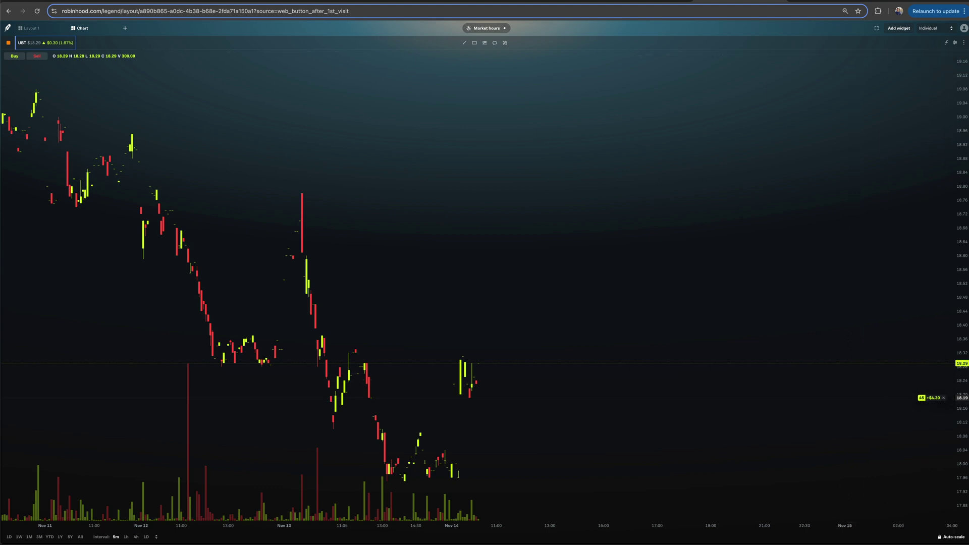
- Turn the display of open positions on the UBT chart off and on again
click(964, 45)
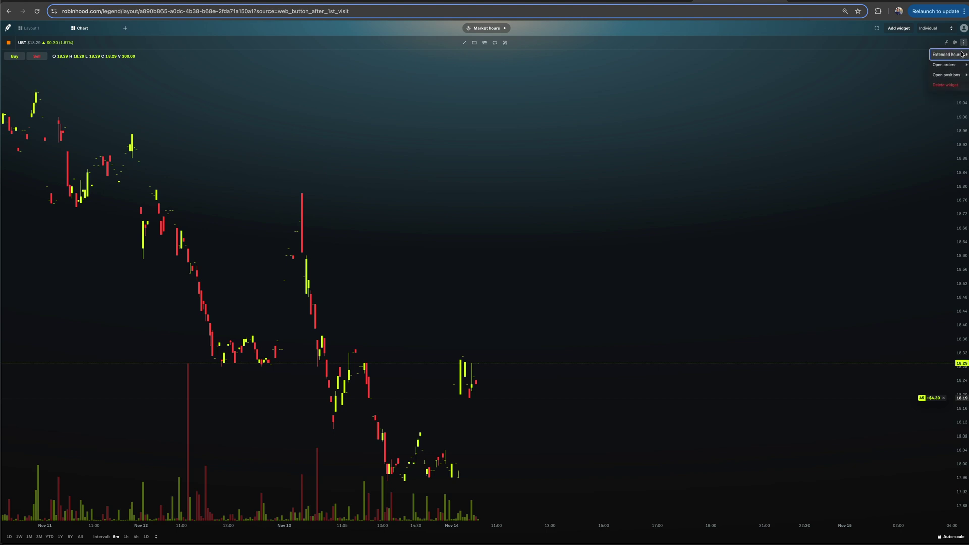
mouse_move(945, 75)
click(911, 88)
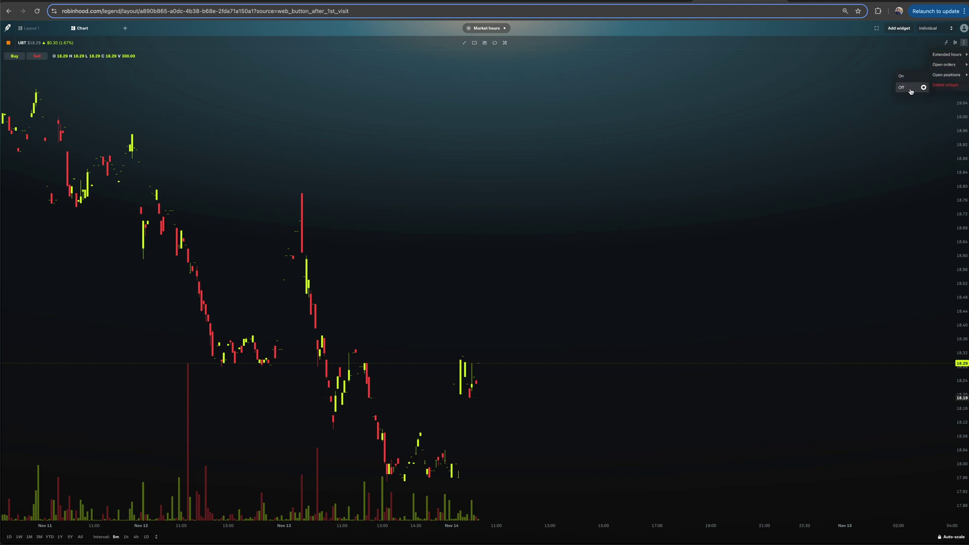
click(908, 76)
click(911, 118)
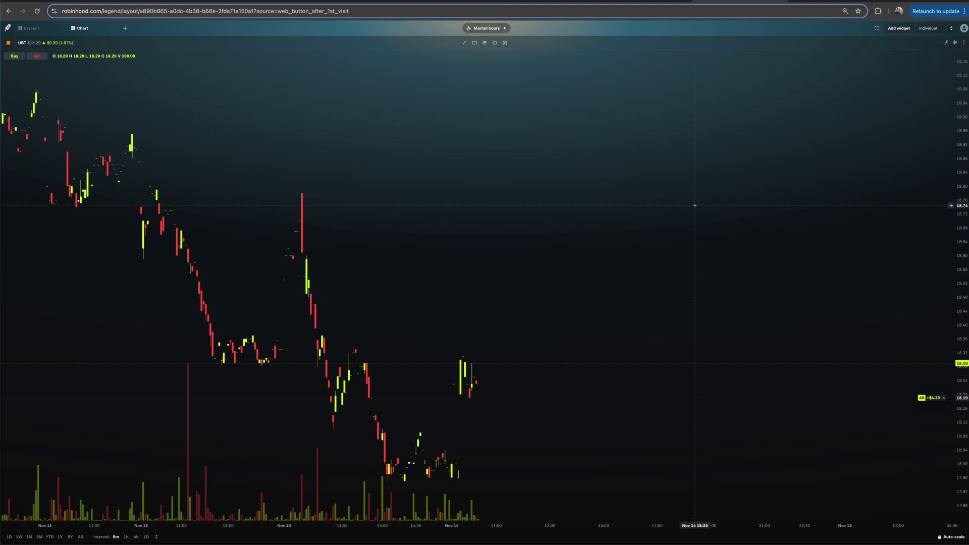
- Search for tsla and set the chart back to the Tesla symbol
click(33, 43)
text(tl)
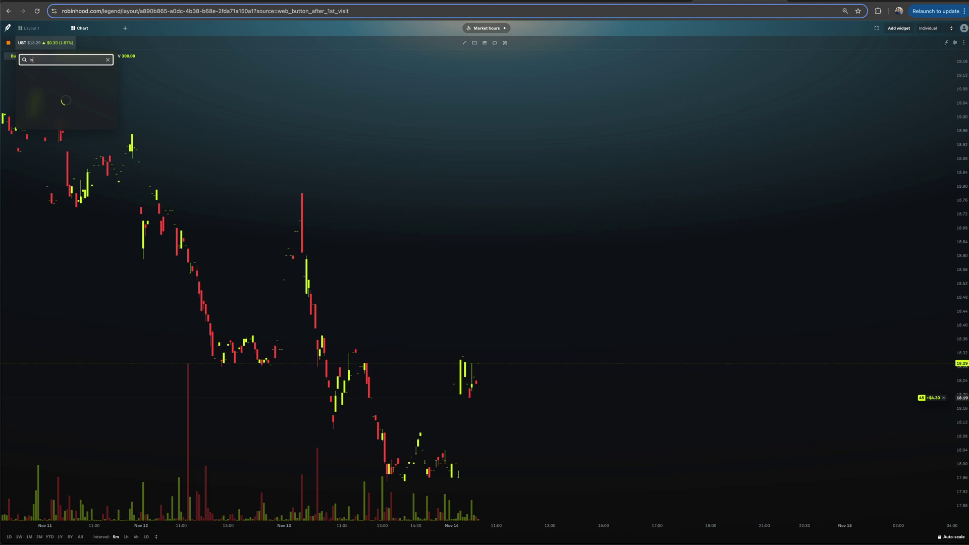
text(la)
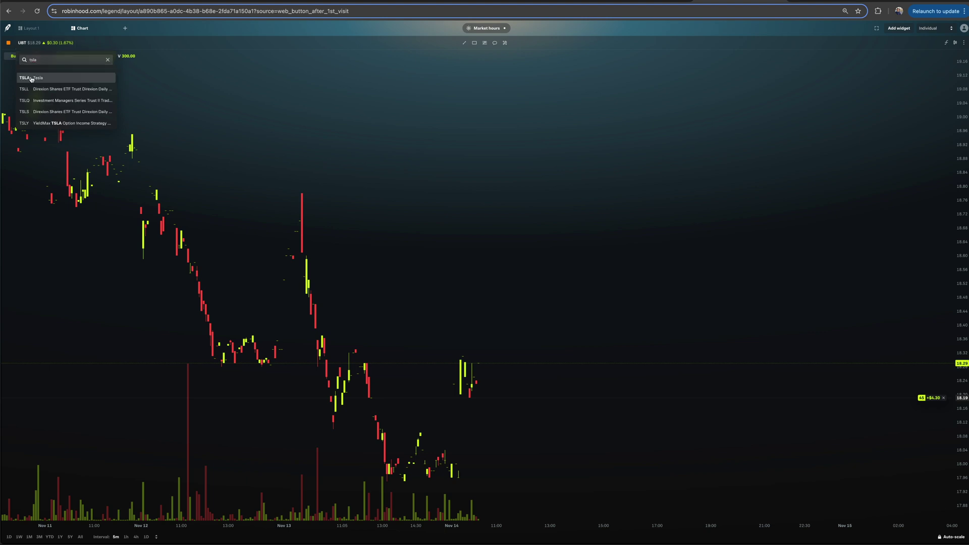
key(Return)
scroll(711, 274, up, 2)
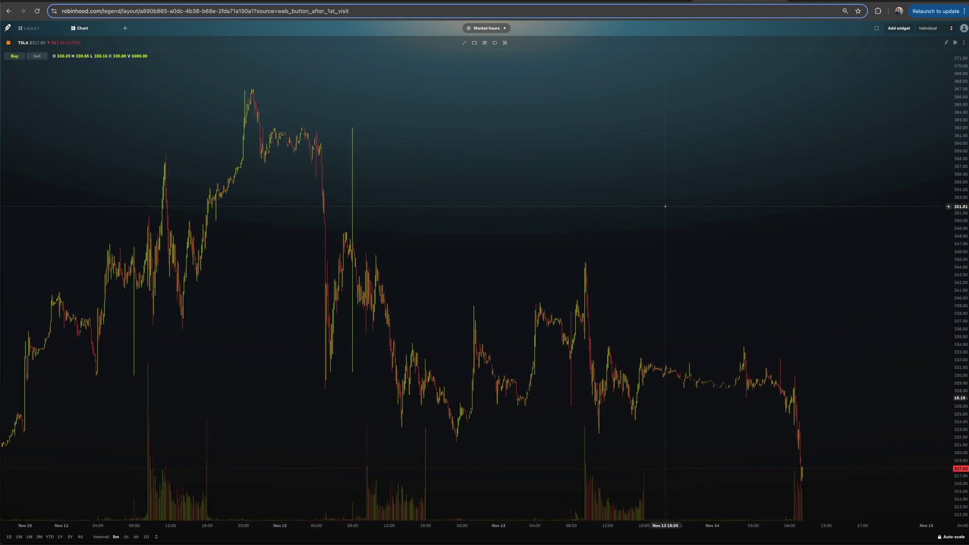
scroll(665, 206, right, 3)
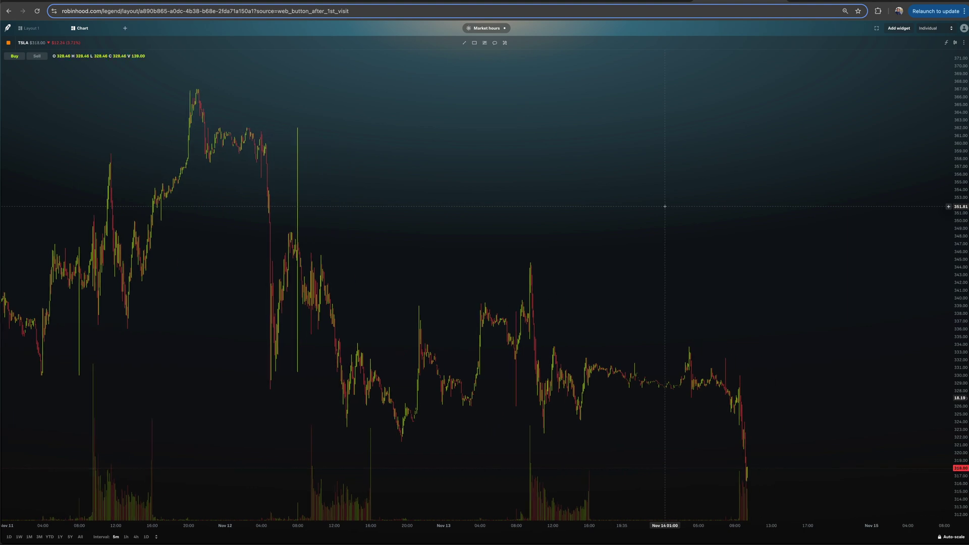
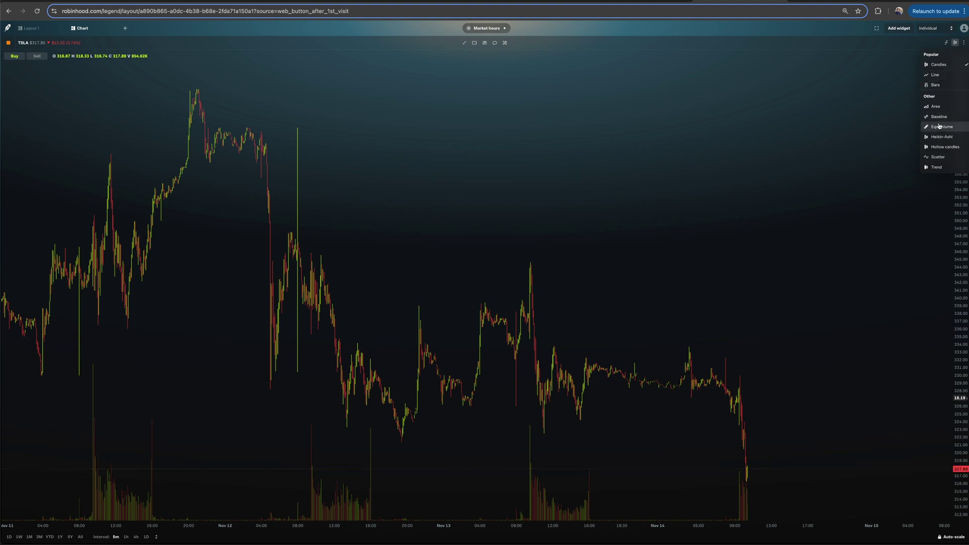
- Try the Line and Bars chart types on the TSLA chart and examine the individual price bars up close
click(928, 74)
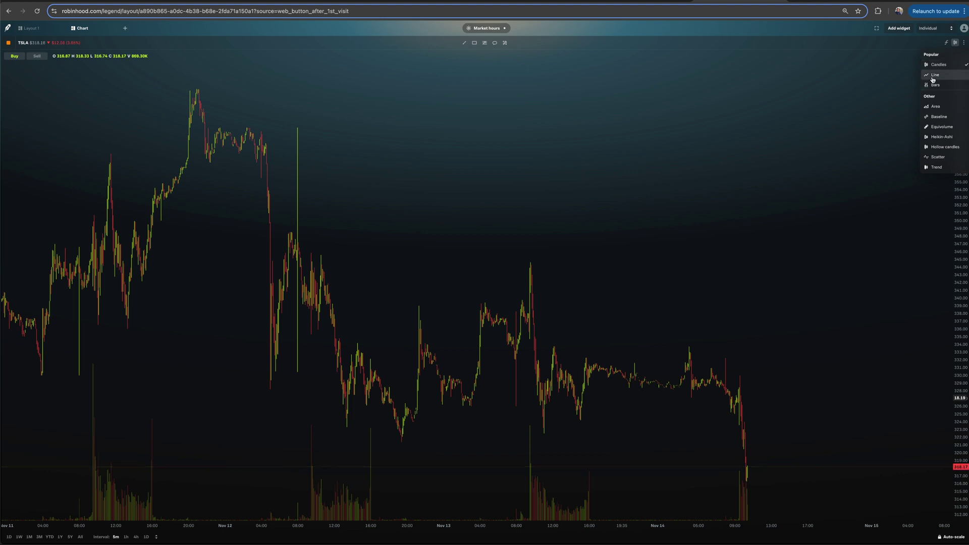
click(949, 47)
click(929, 85)
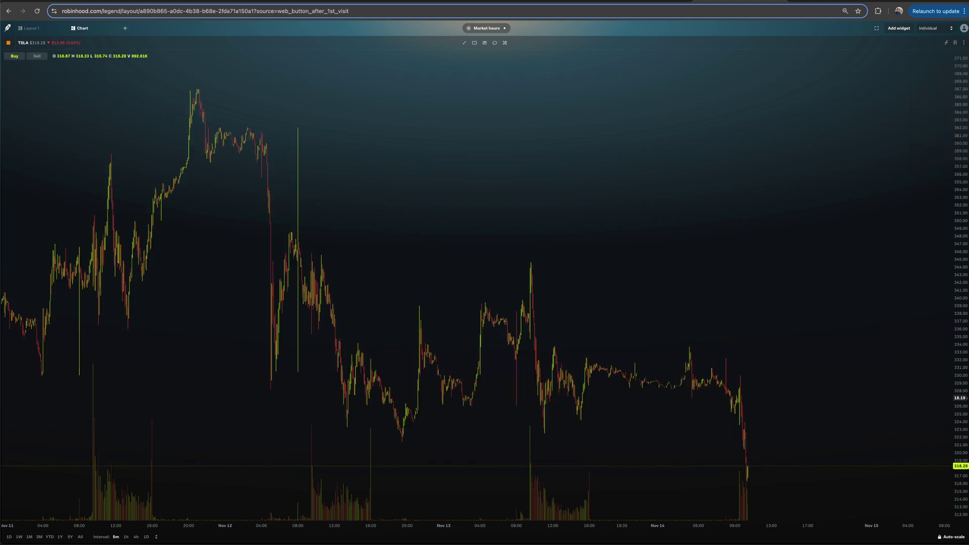
scroll(548, 321, up, 10)
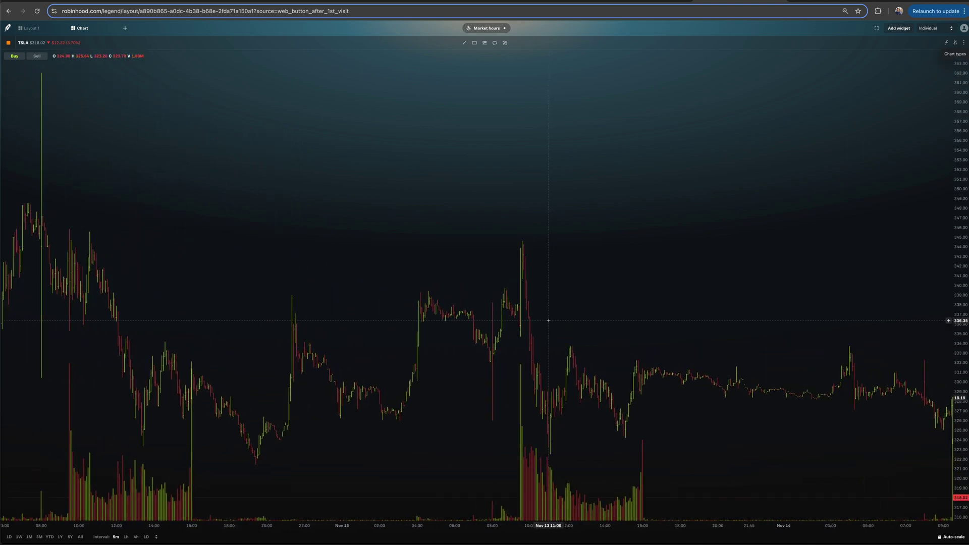
scroll(548, 321, up, 6)
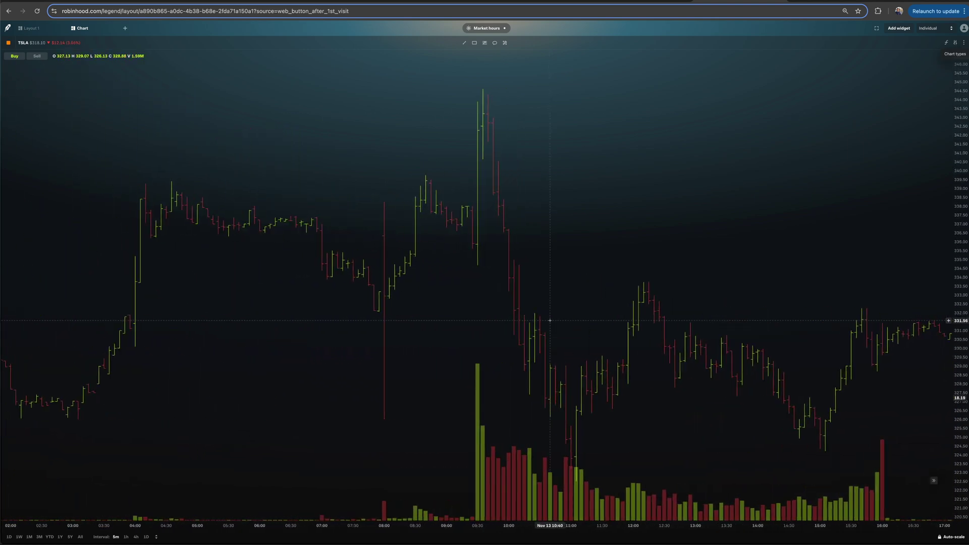
scroll(454, 217, up, 5)
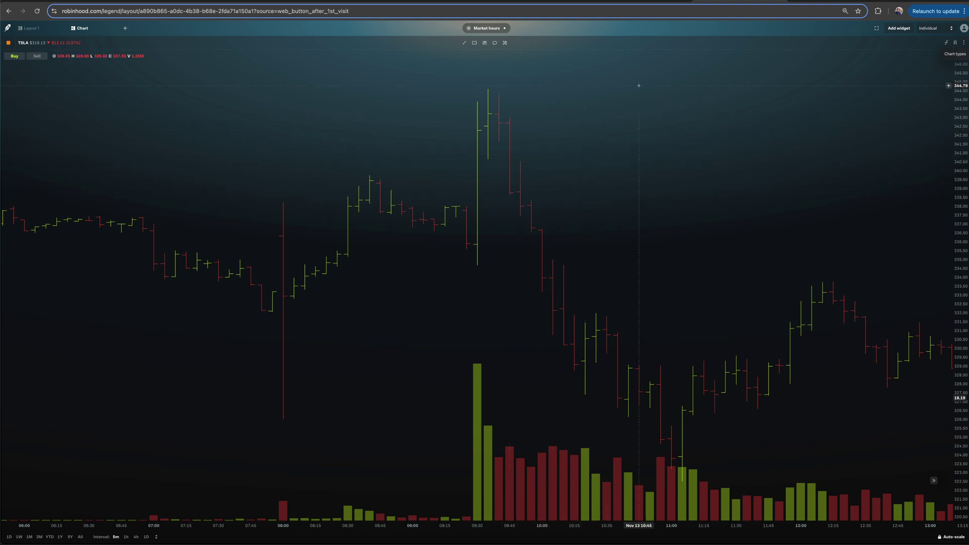
scroll(650, 82, down, 5)
scroll(645, 81, down, 3)
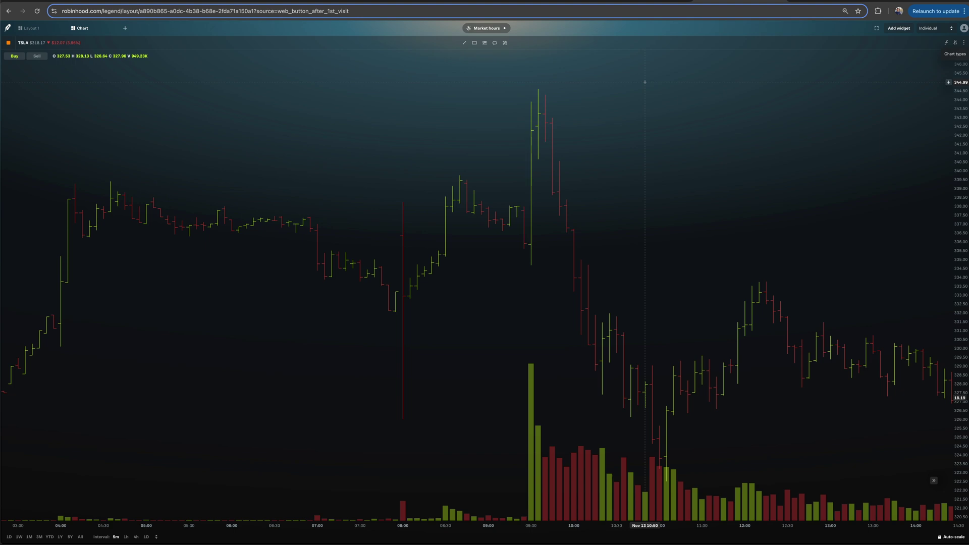
scroll(645, 82, down, 5)
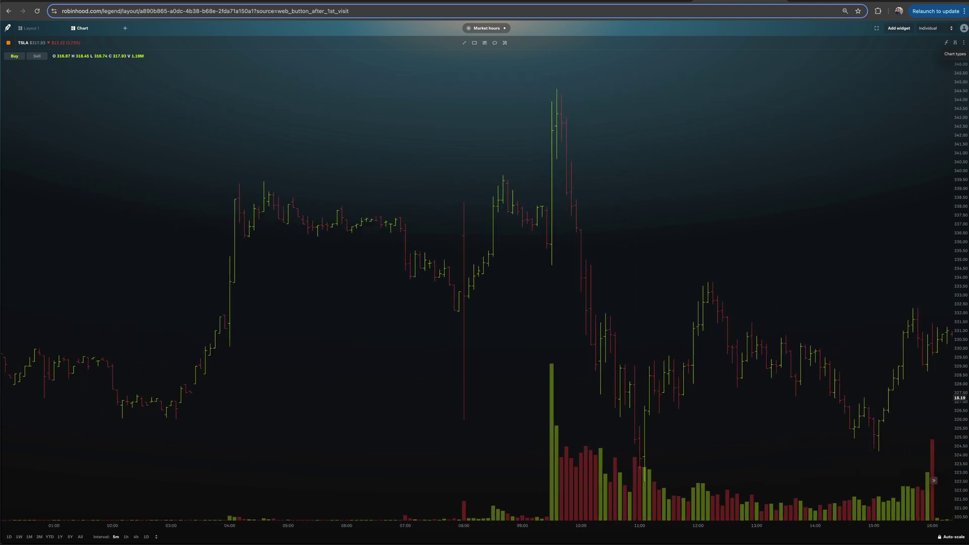
- Try the Area chart type and the Baseline chart type on the TSLA chart
click(955, 42)
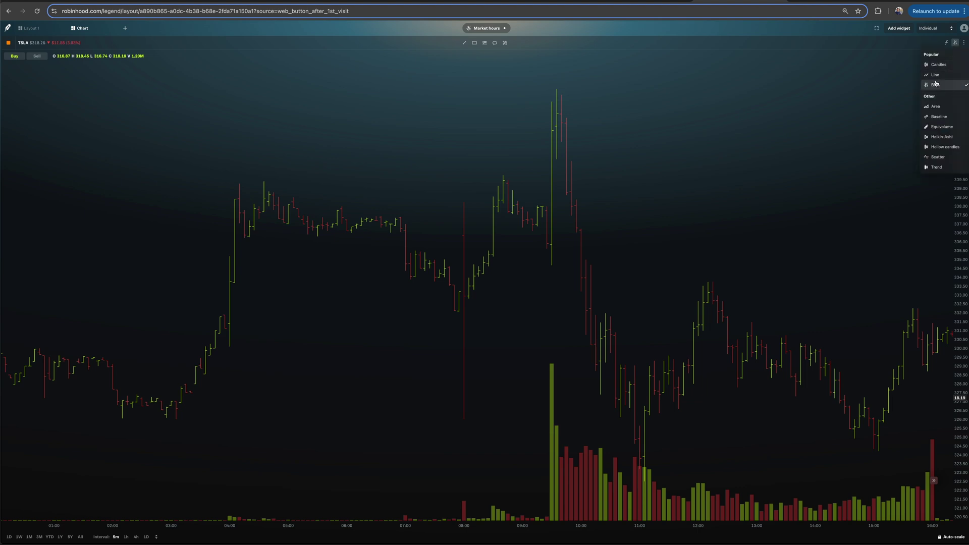
click(936, 107)
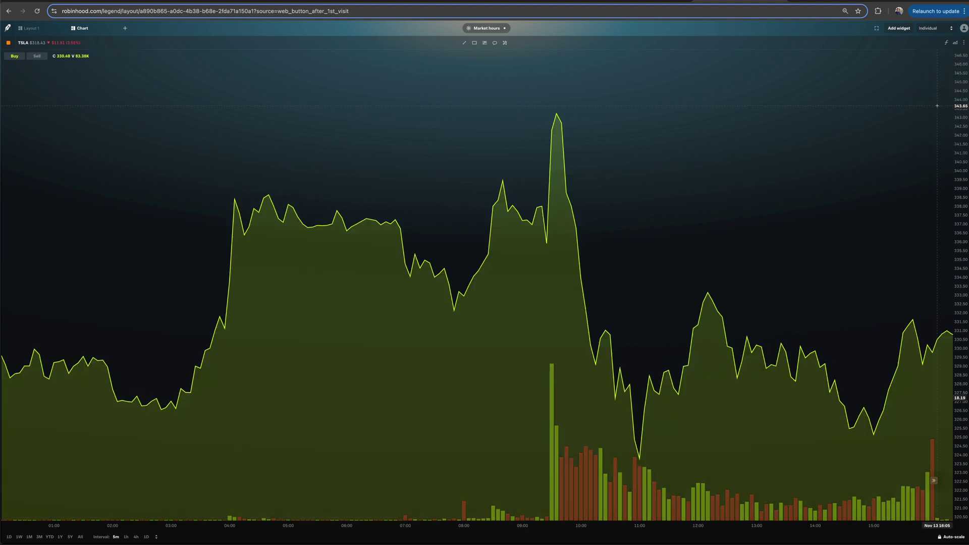
click(955, 44)
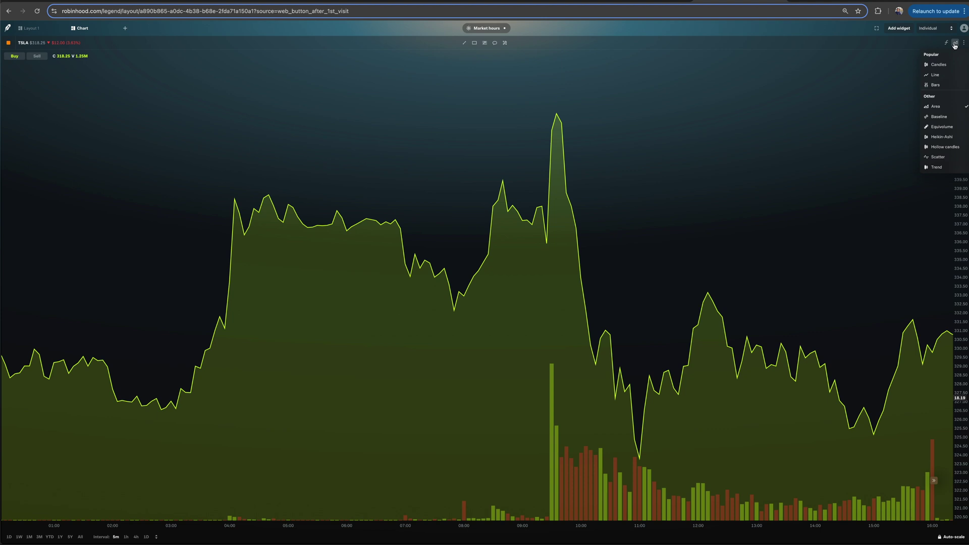
click(939, 117)
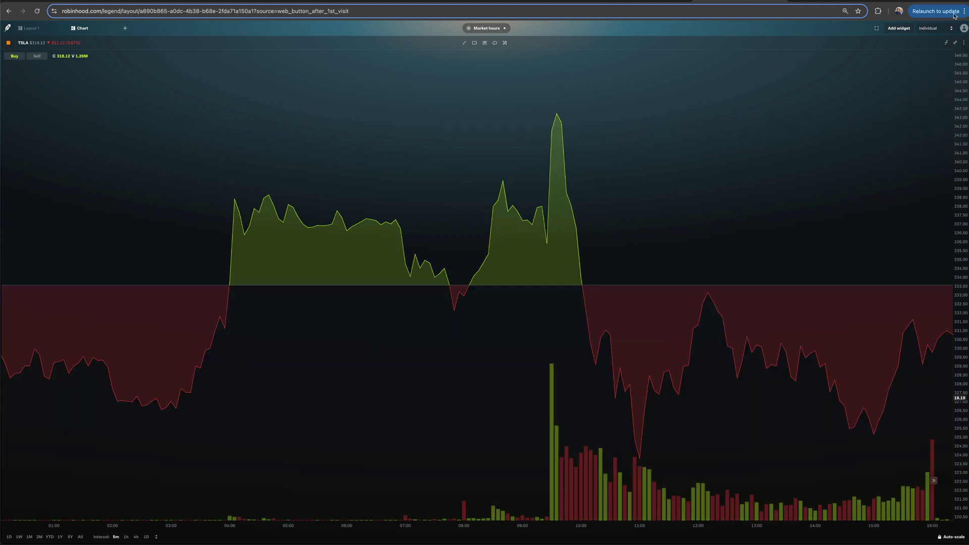
- Try the Heikin-Ashi and Hollow candles chart types, and examine the hollow candles around the Nov 13 market open
click(954, 42)
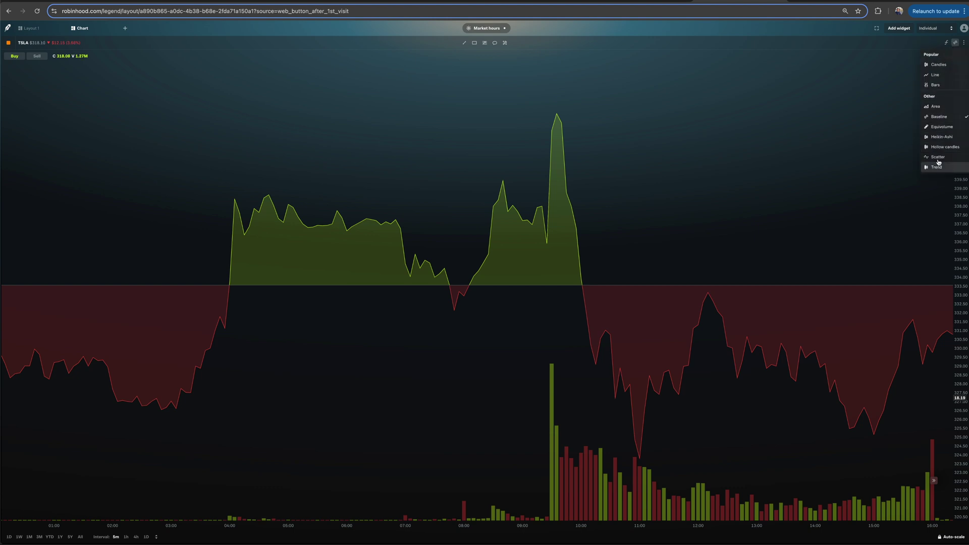
click(940, 137)
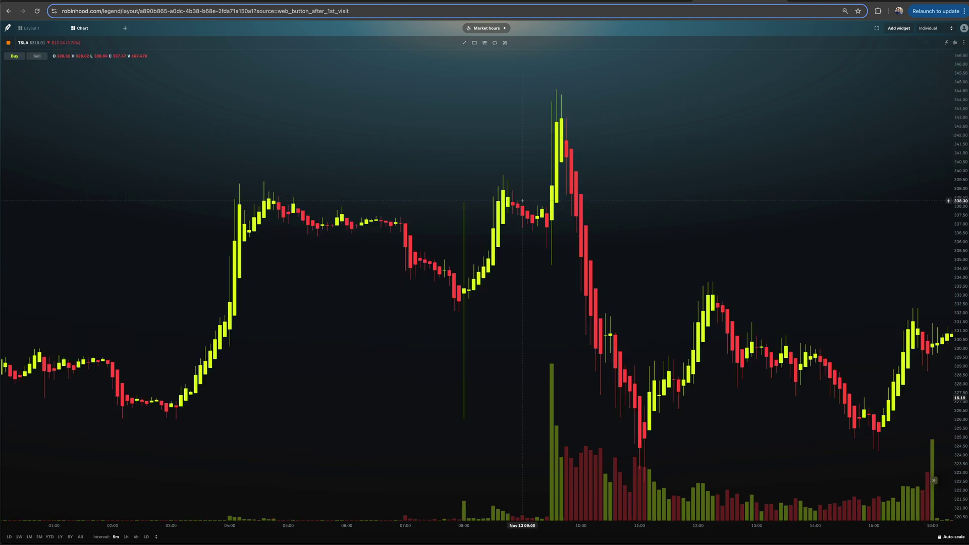
click(951, 44)
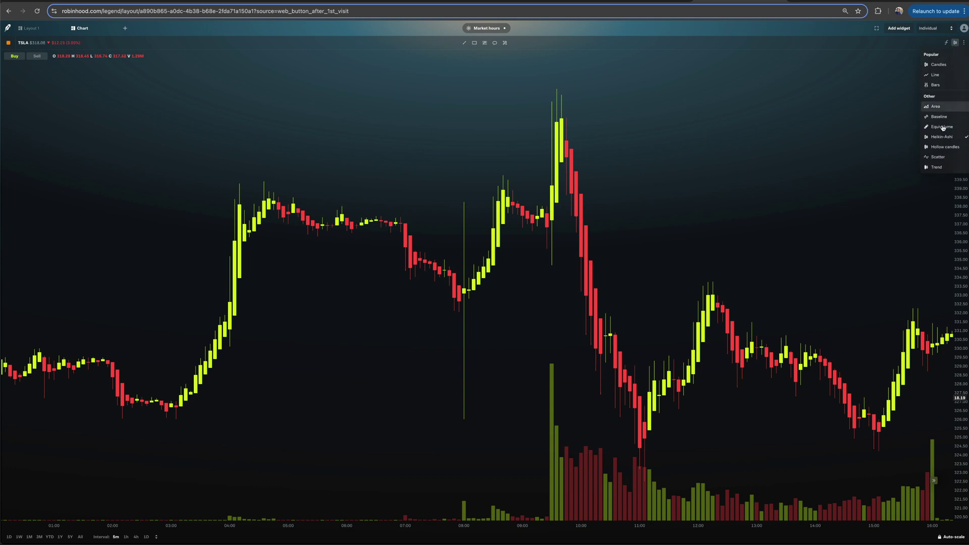
click(938, 147)
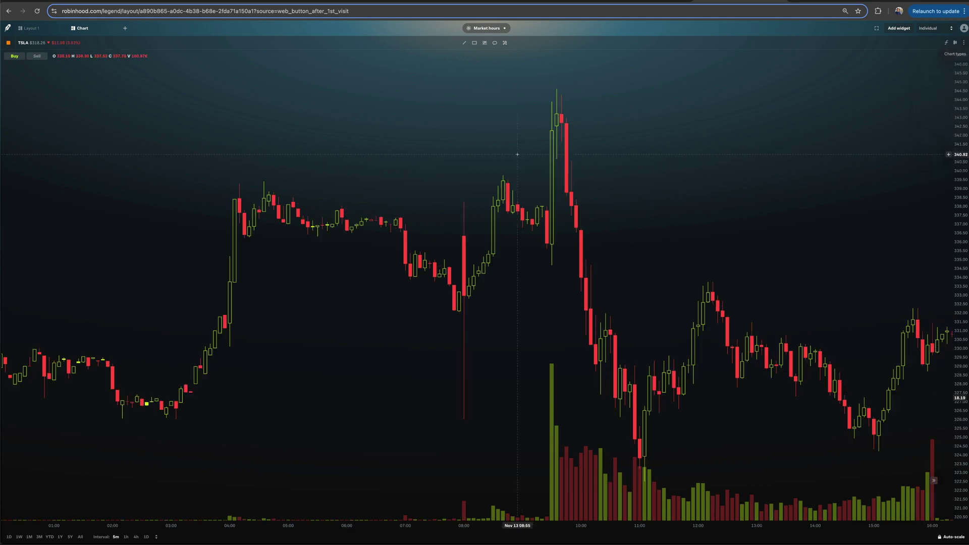
scroll(525, 163, right, 2)
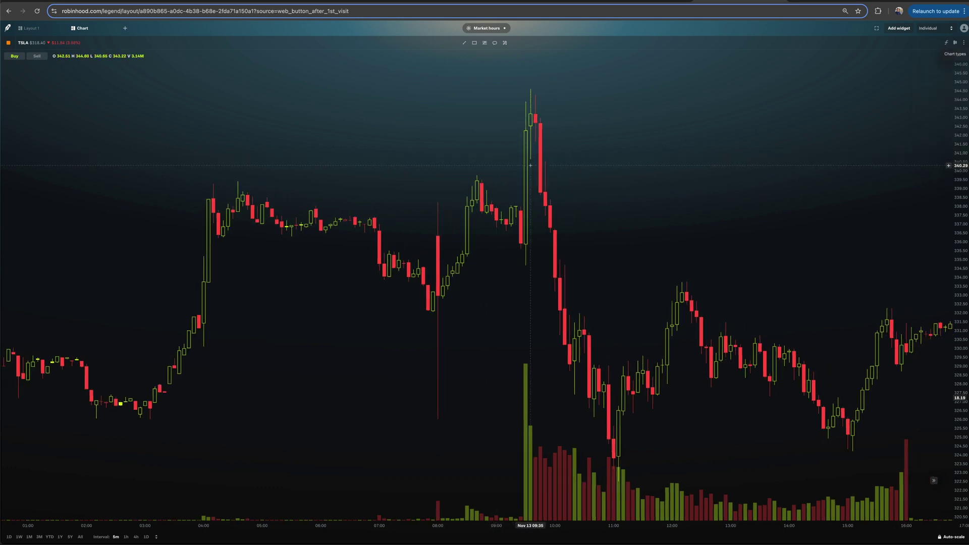
scroll(569, 164, up, 3)
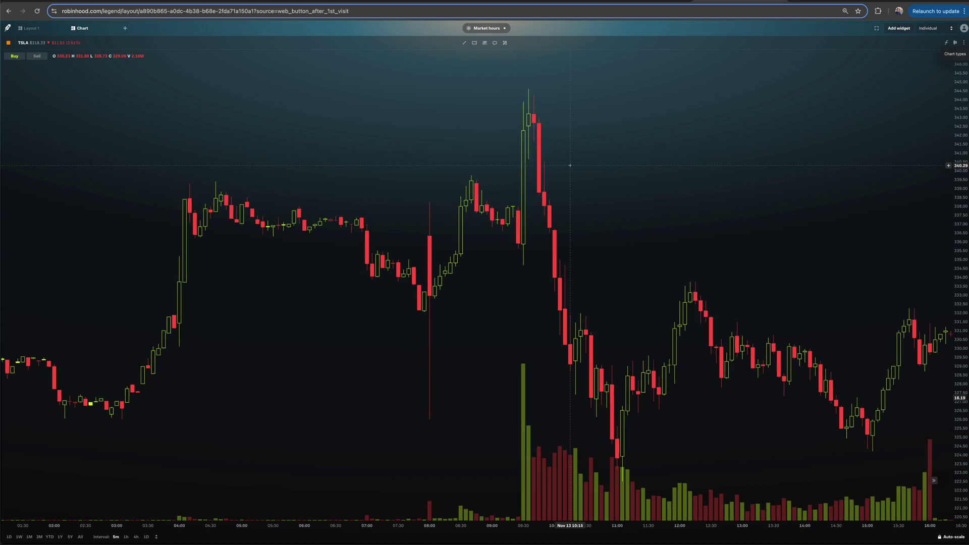
scroll(570, 165, right, 3)
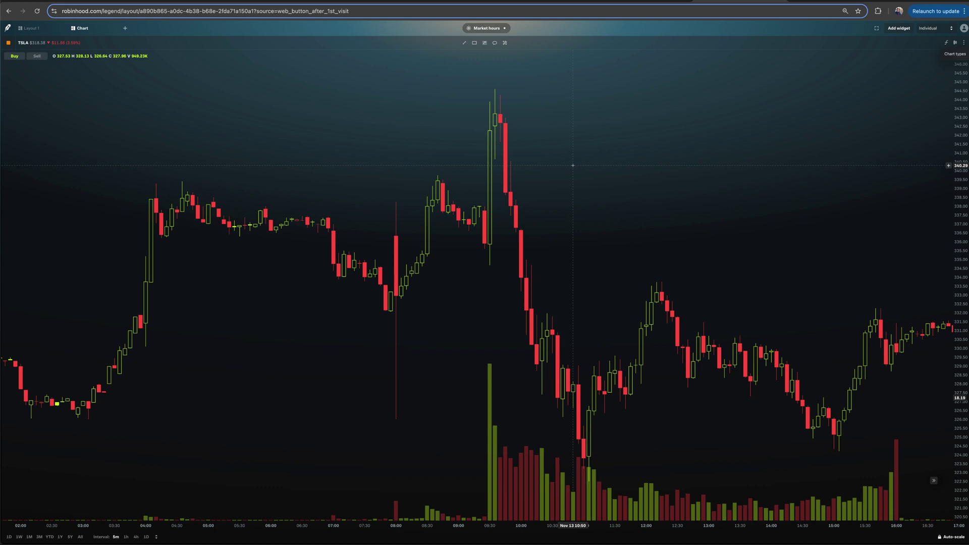
scroll(572, 164, right, 2)
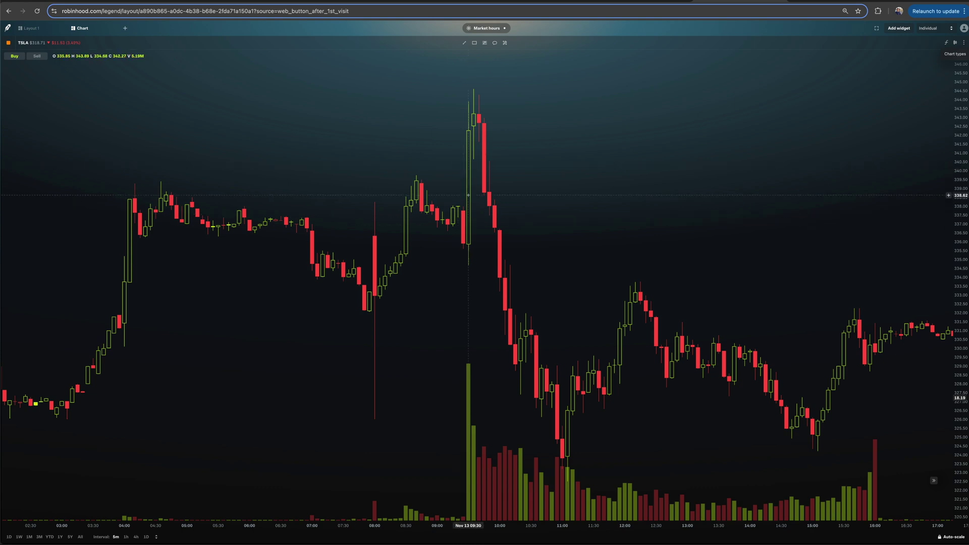
- Try the Scatter chart type on the TSLA chart
click(954, 44)
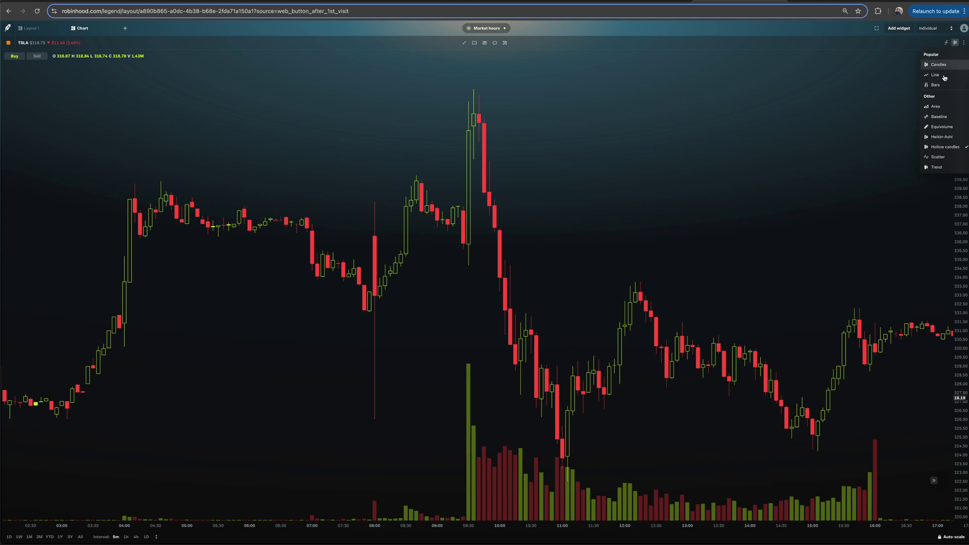
click(953, 44)
click(953, 43)
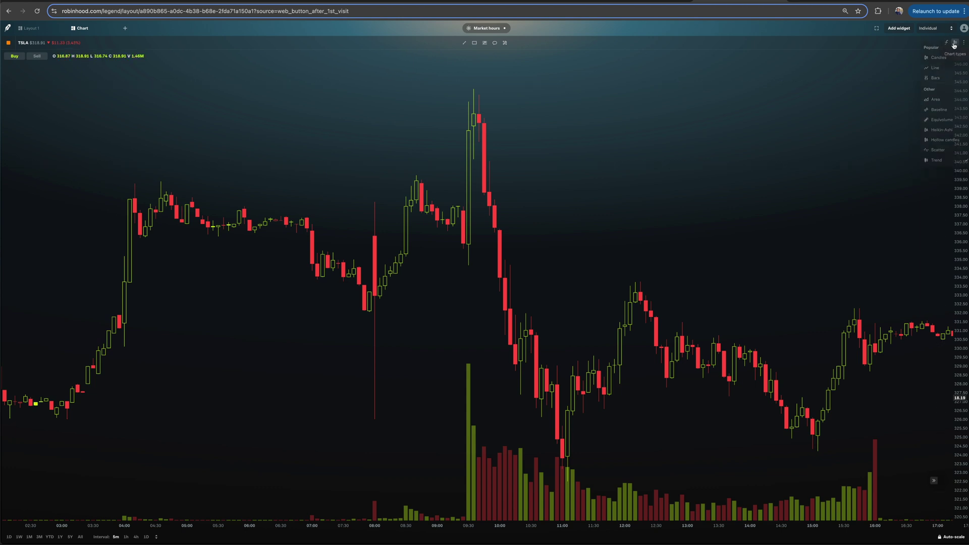
click(937, 161)
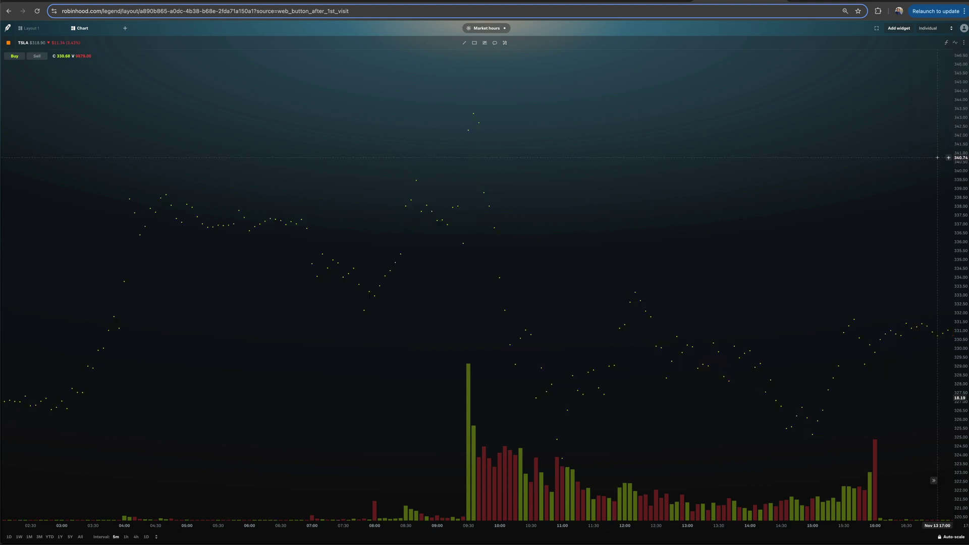
- Set the TSLA chart's type back to Candles and show several days of price history
click(958, 44)
click(940, 64)
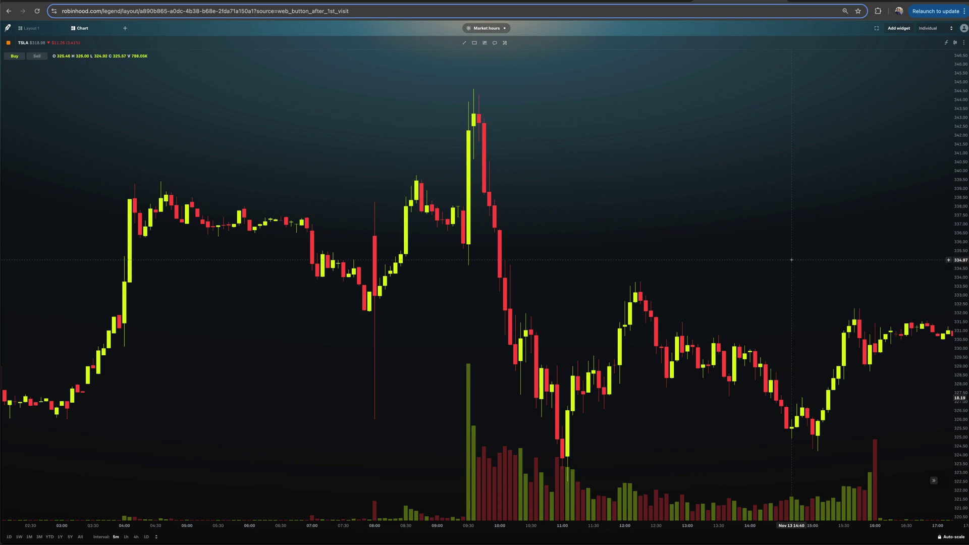
scroll(792, 263, down, 6)
scroll(793, 264, down, 5)
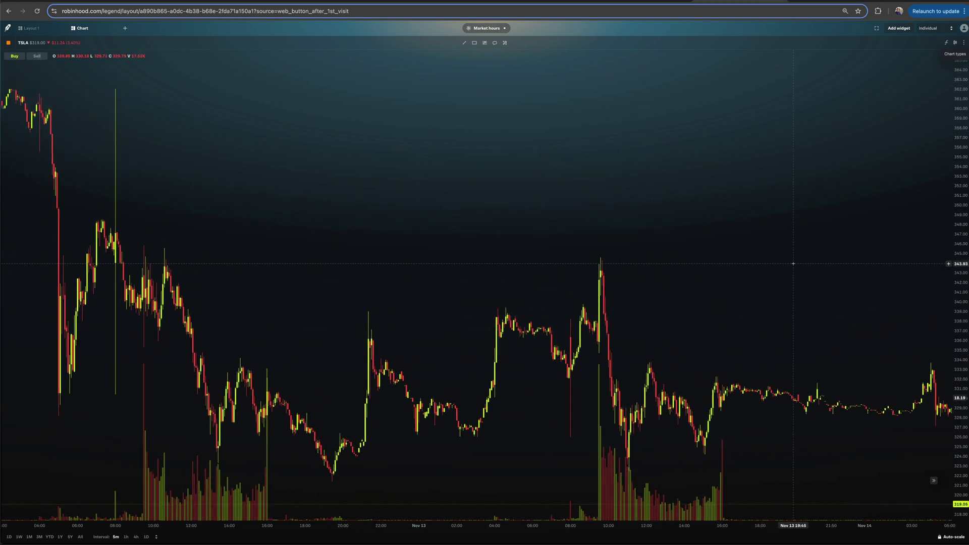
- Add the Volume-weighted average price (VWAP) and Relative strength index (RSI) indicators to the TSLA chart
click(946, 43)
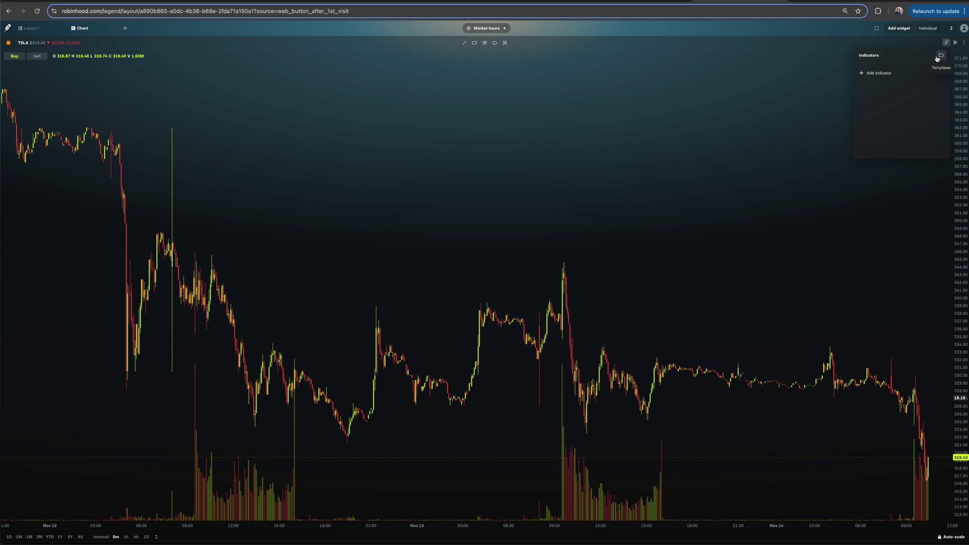
click(883, 73)
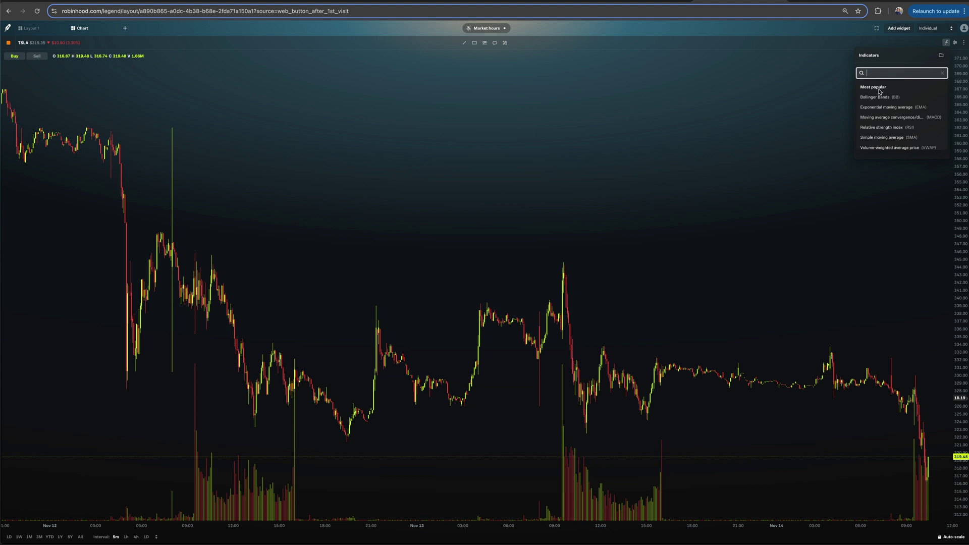
scroll(881, 101, down, 1)
scroll(883, 106, down, 1)
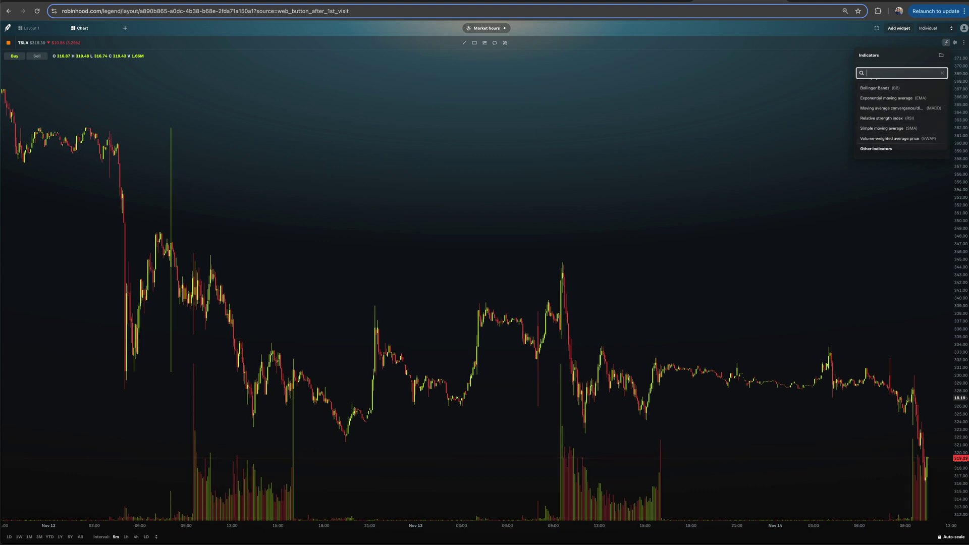
click(941, 139)
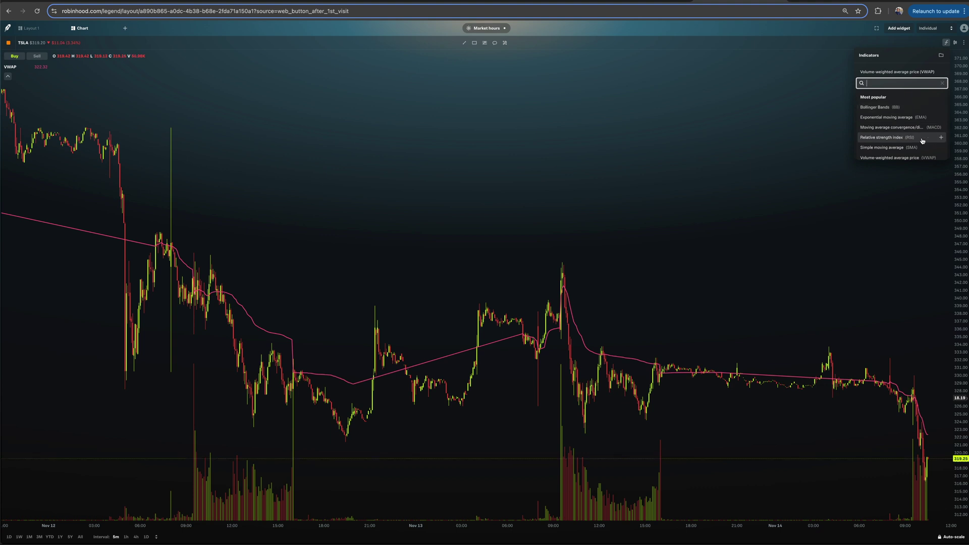
click(942, 139)
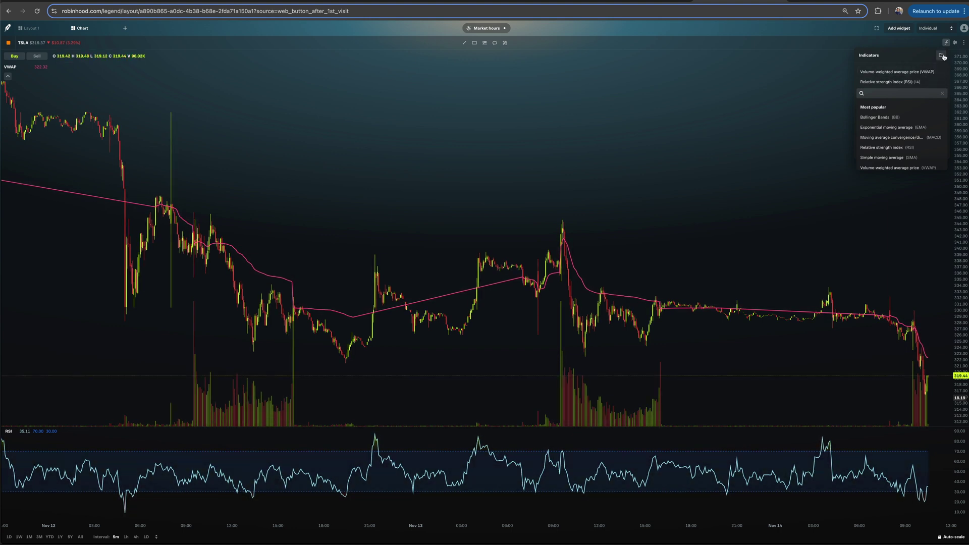
- Save the current indicators as a new template named "VWAP + RSI" and apply that template to the chart
click(908, 68)
click(925, 67)
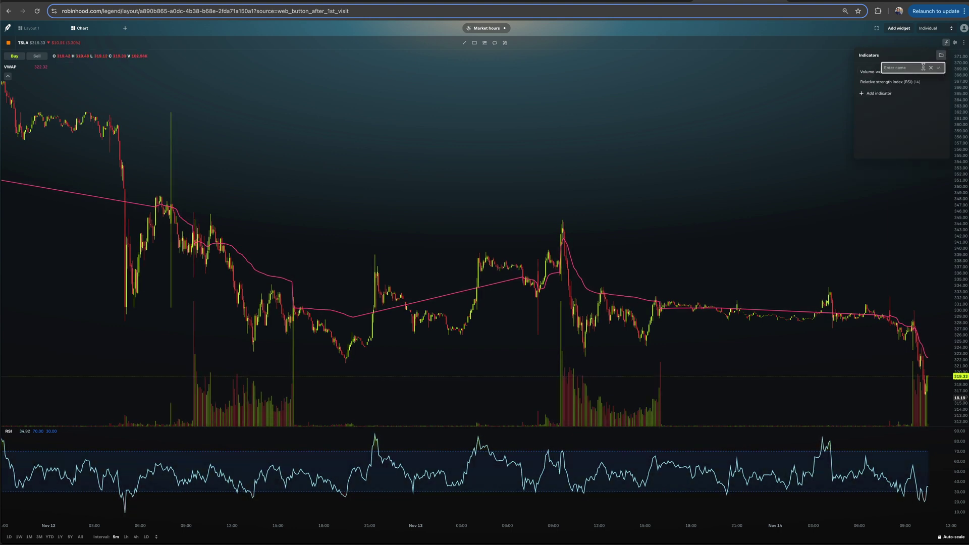
text(VWAP + RSI)
key(Return)
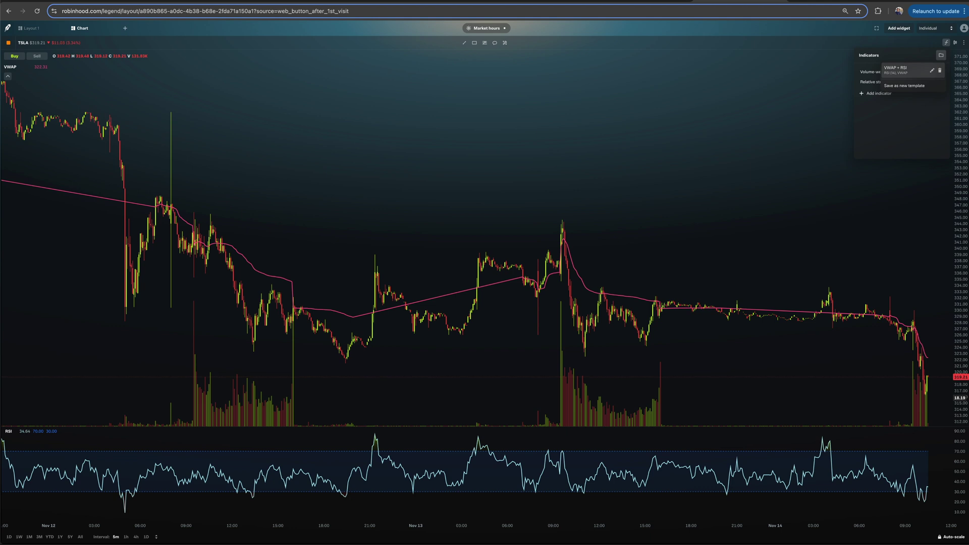
click(934, 120)
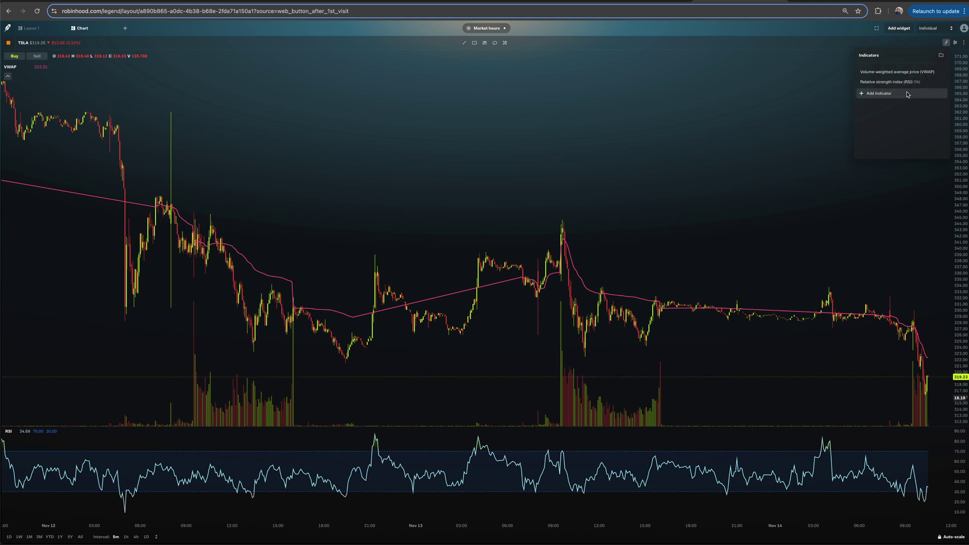
click(941, 58)
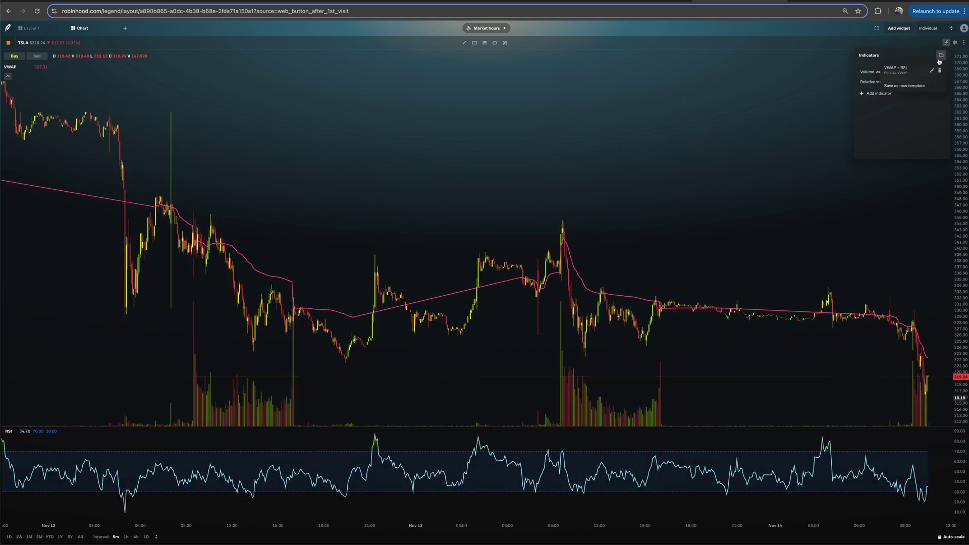
click(896, 68)
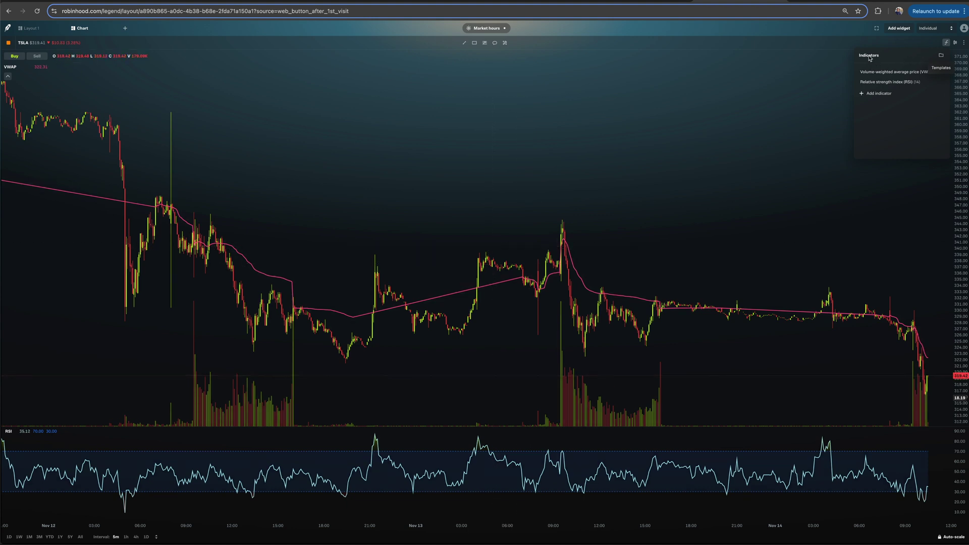
- Browse the list of available indicators, filter it by "t", and clear the filter without adding any
click(872, 94)
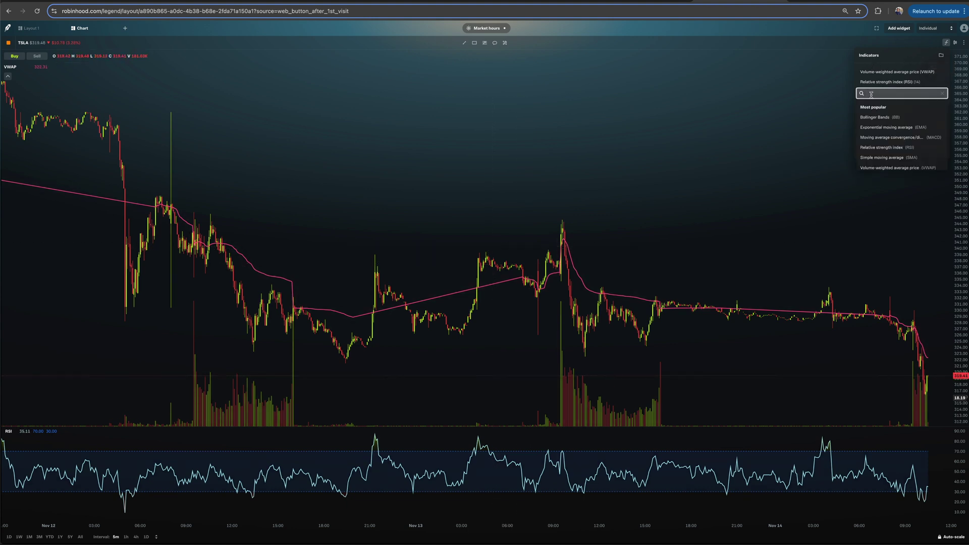
scroll(890, 127, down, 2)
scroll(891, 128, up, 3)
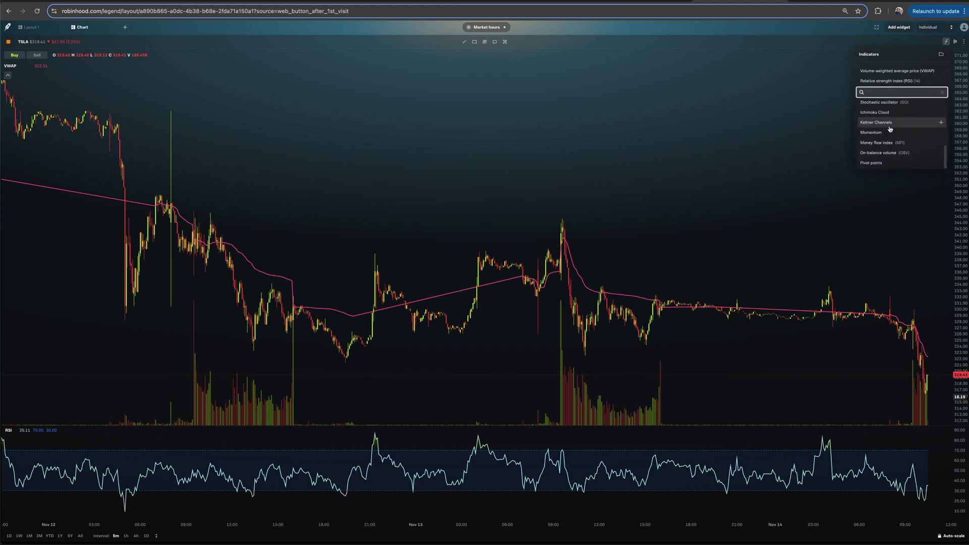
click(881, 95)
text(ty)
key(BackSpace)
scroll(895, 126, down, 3)
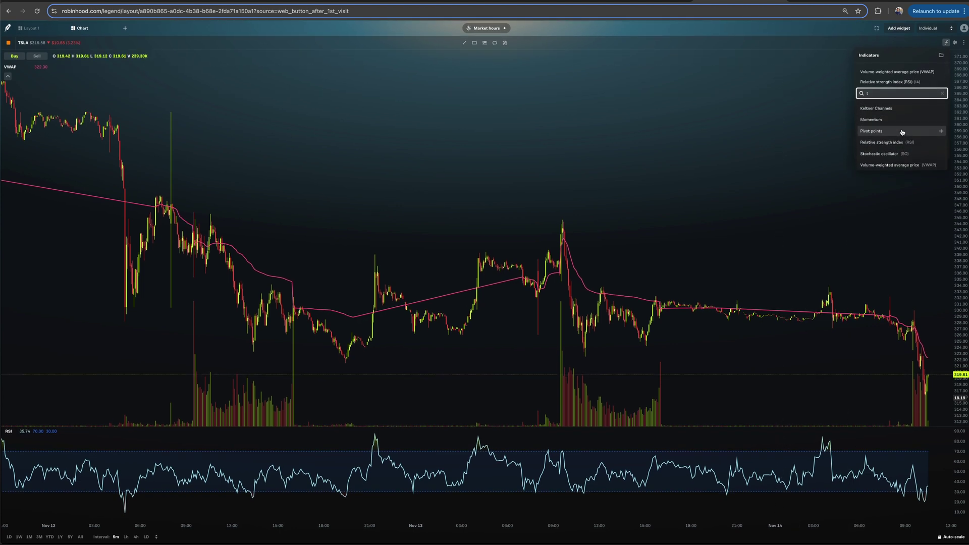
scroll(901, 131, up, 3)
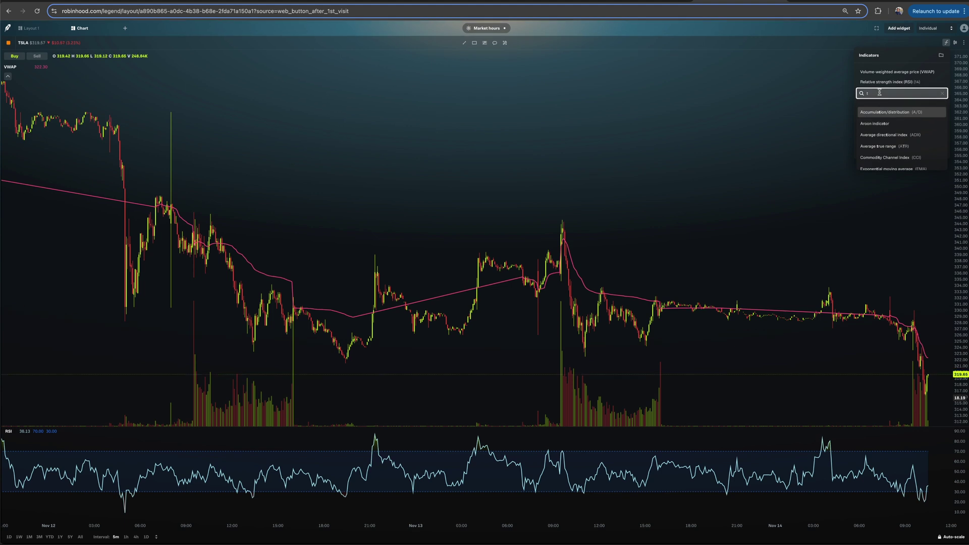
key(BackSpace)
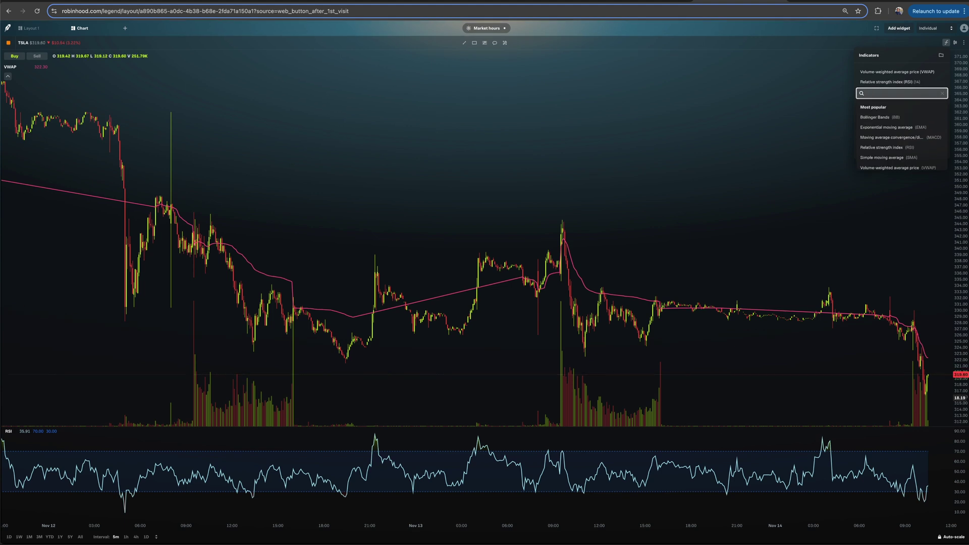
click(951, 92)
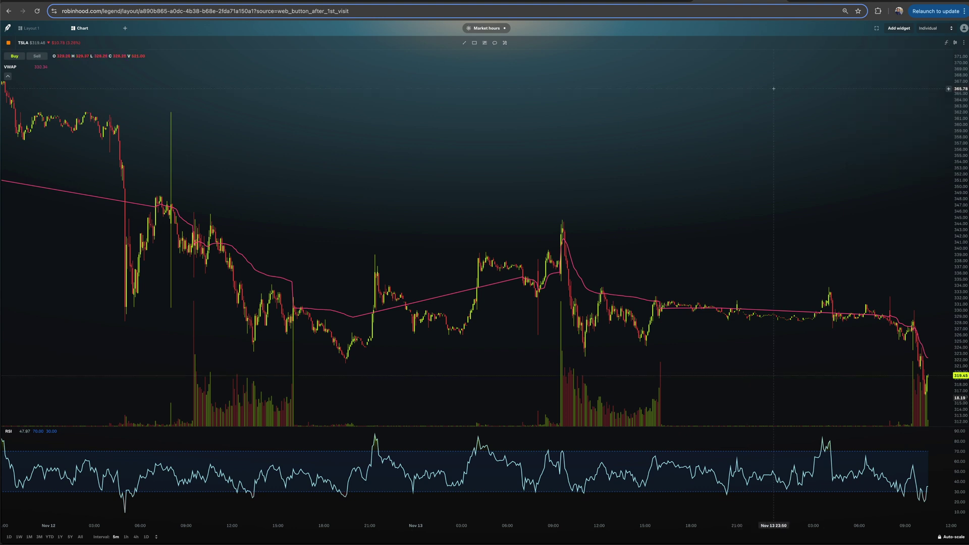
- Remove the VWAP and RSI indicators from the TSLA chart
click(947, 45)
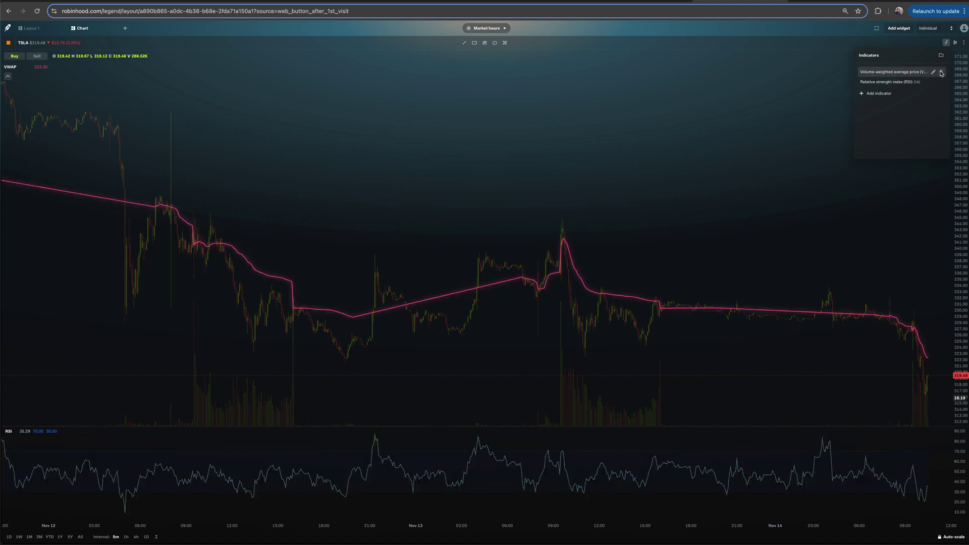
click(941, 72)
click(942, 72)
click(612, 141)
scroll(558, 126, right, 2)
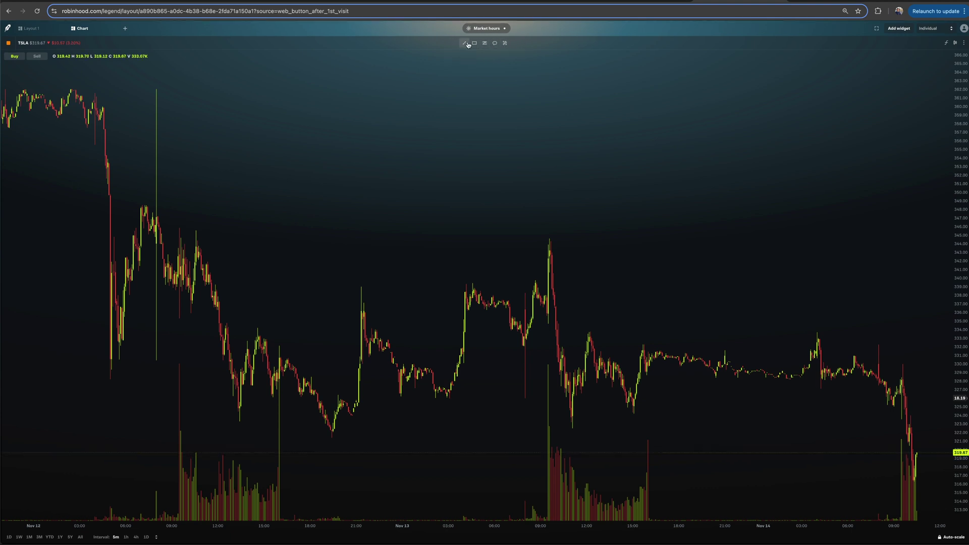
scroll(444, 145, right, 3)
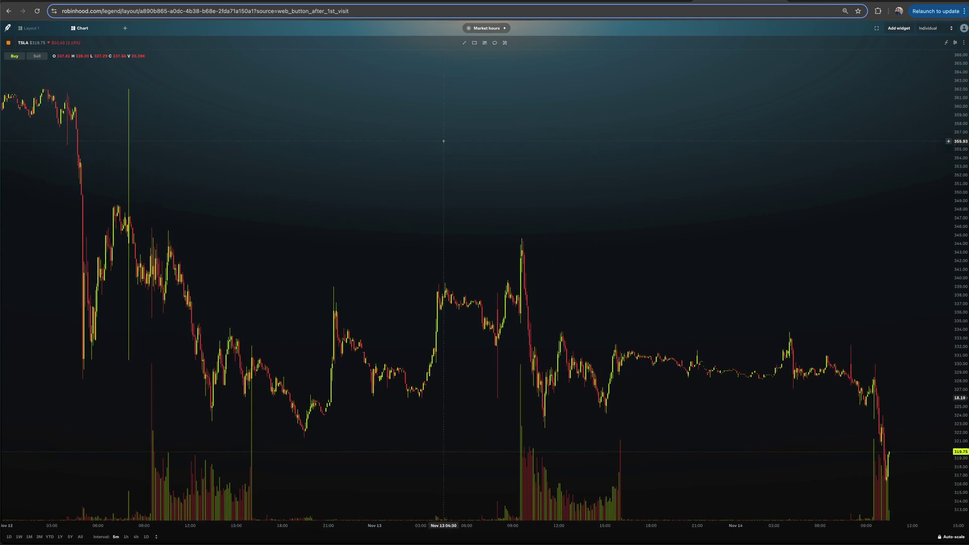
- Examine the line drawing tools available for the chart
click(464, 44)
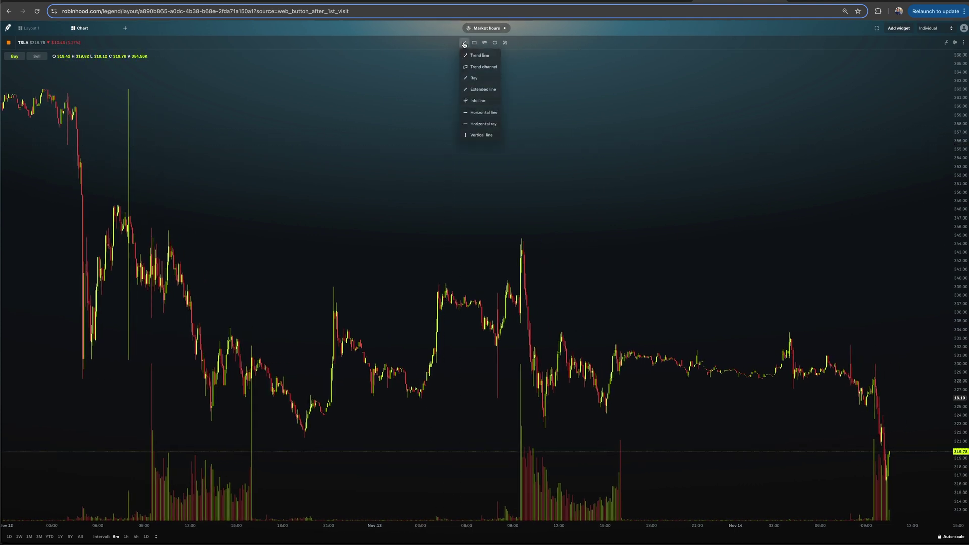
click(464, 44)
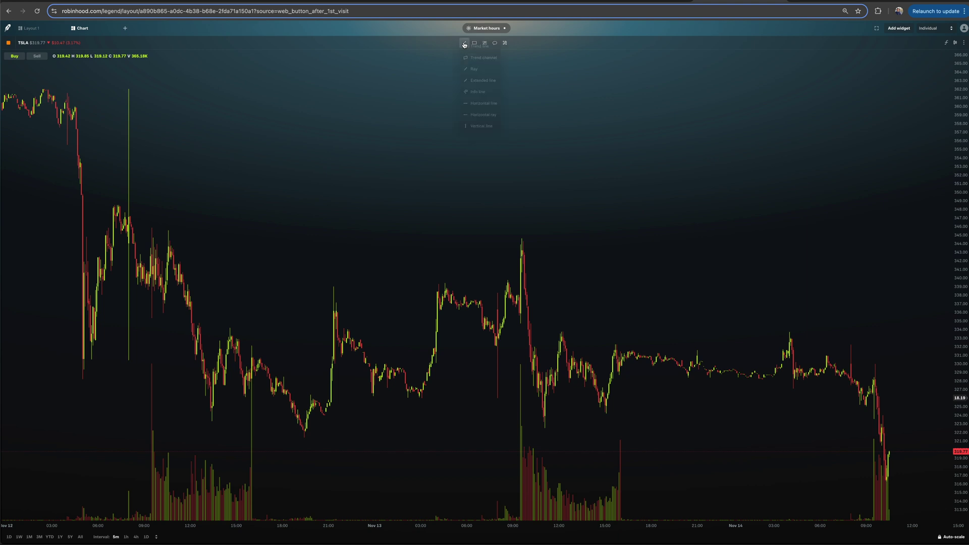
click(466, 43)
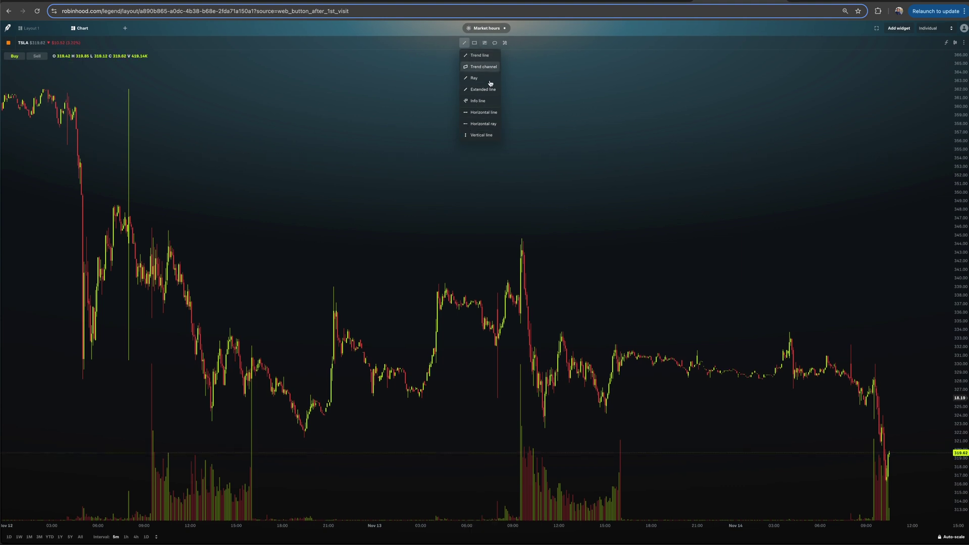
scroll(252, 101, down, 3)
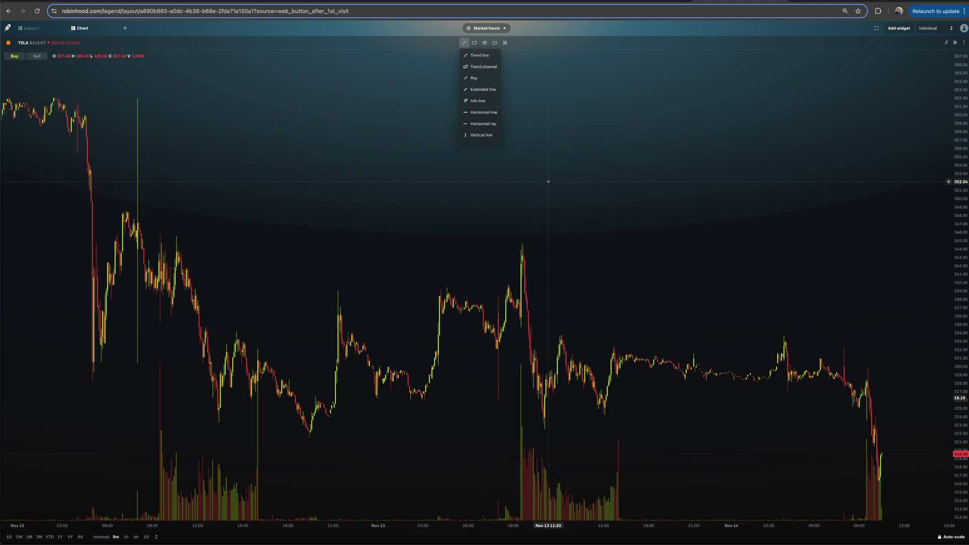
- Switch the chart to SPY (SPDR S&P 500 ETF) with a 1D interval and show the recent months
click(25, 45)
text(spy)
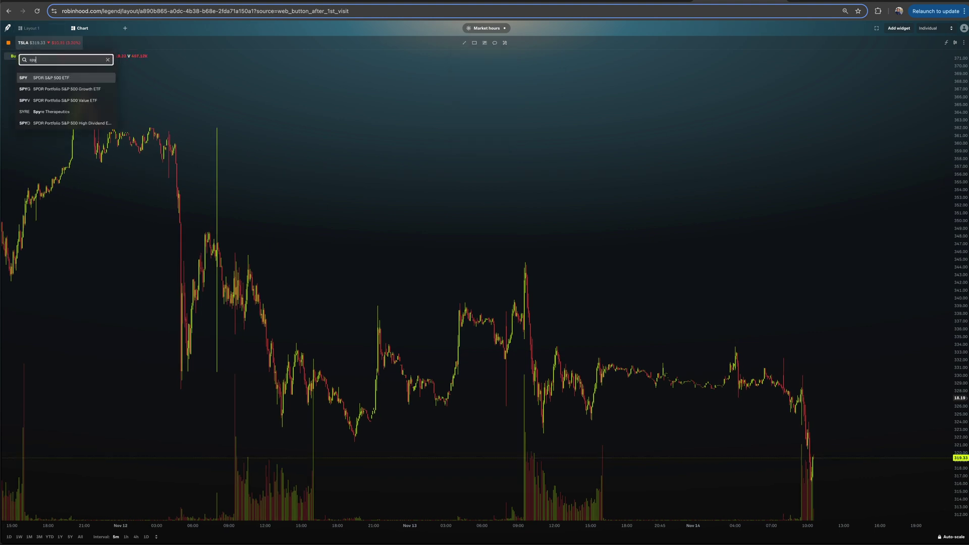
key(Return)
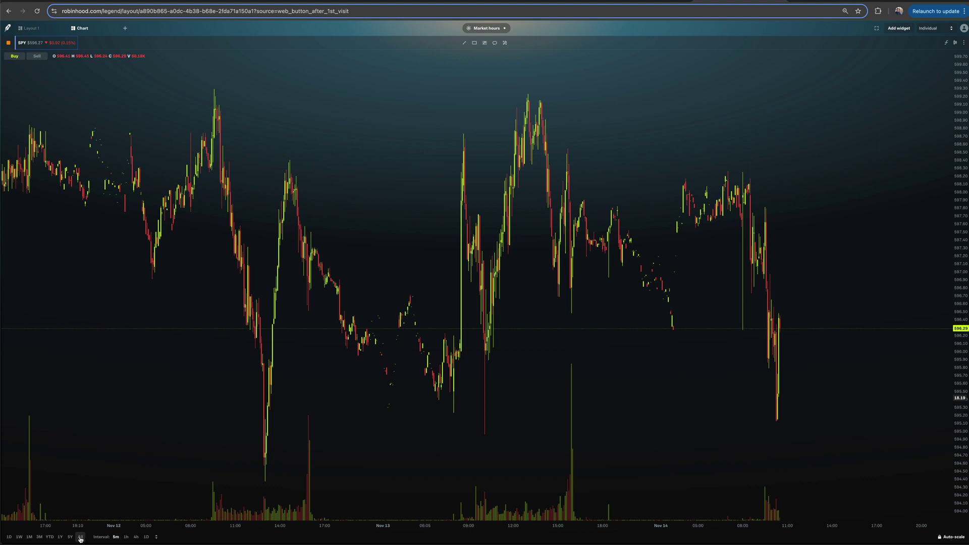
click(146, 536)
scroll(577, 70, right, 5)
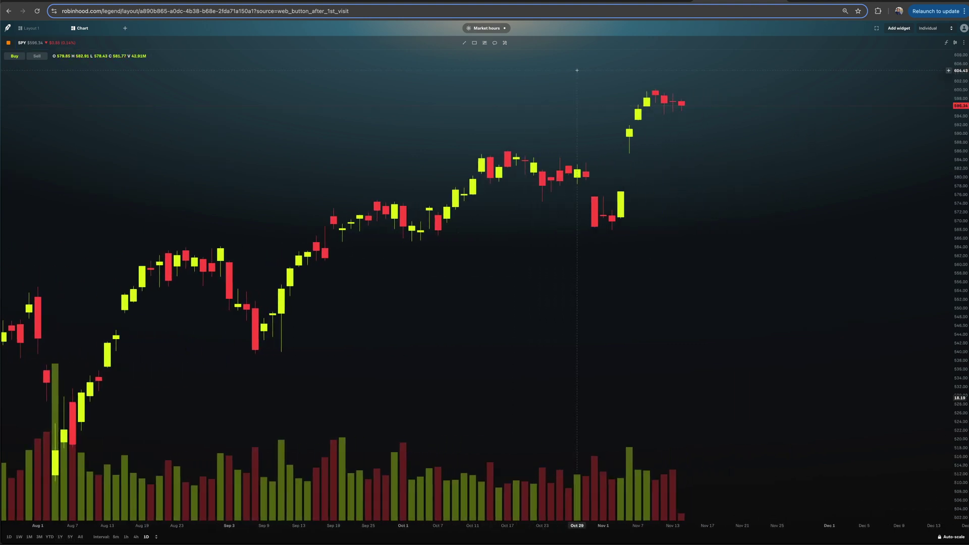
scroll(577, 71, down, 2)
- Draw a trend line on the SPY chart from the Oct 17 high down to about Nov 1
click(464, 43)
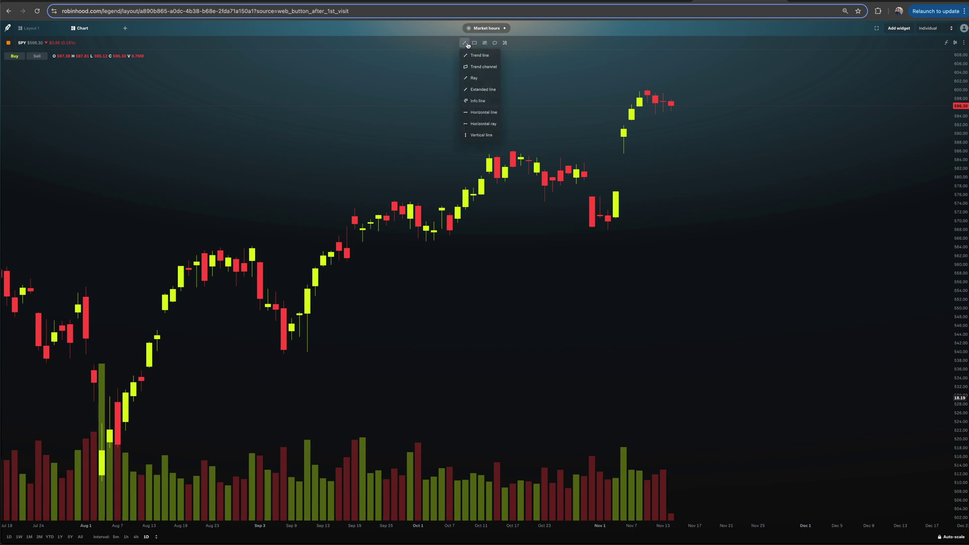
click(480, 55)
click(513, 150)
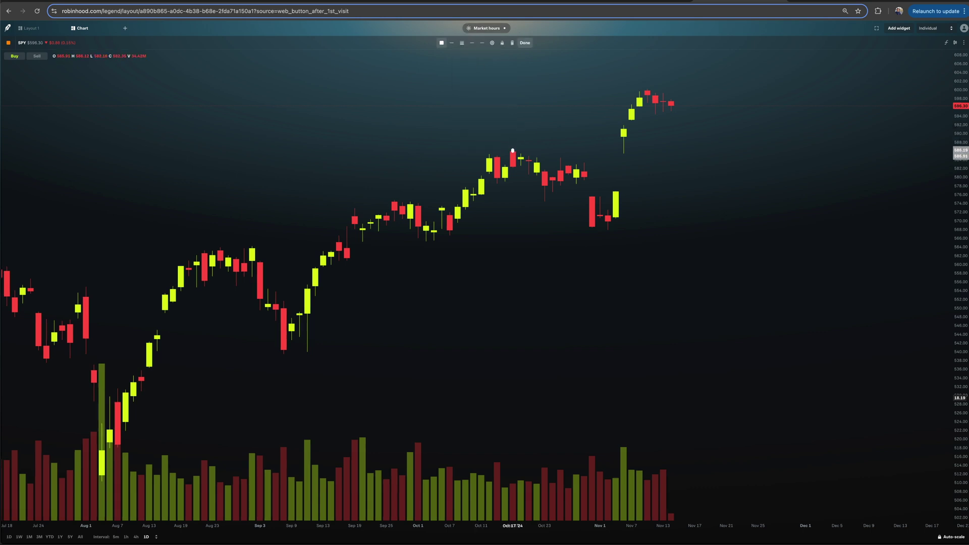
click(600, 165)
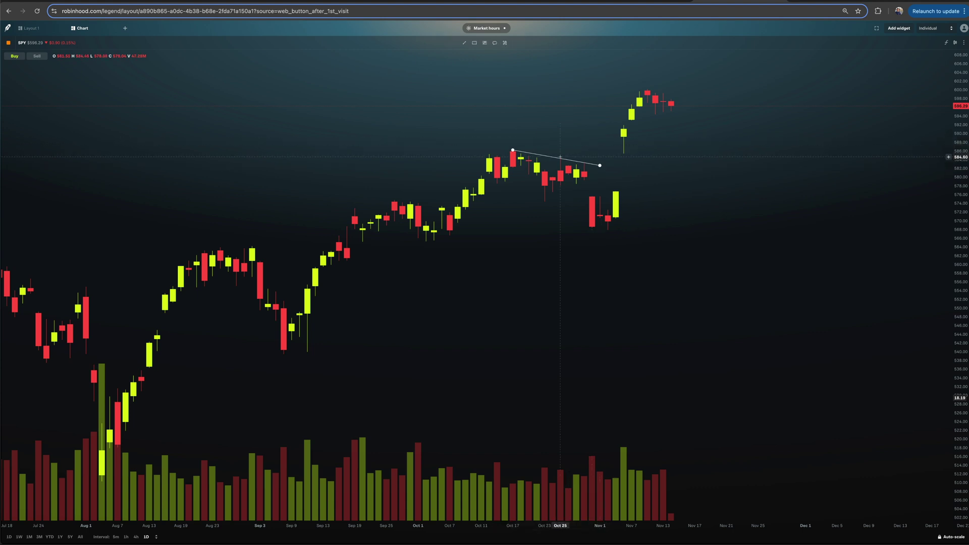
- Draw a descending trend channel starting near the mid-October high and move it upward on the chart
click(465, 43)
click(483, 80)
click(505, 149)
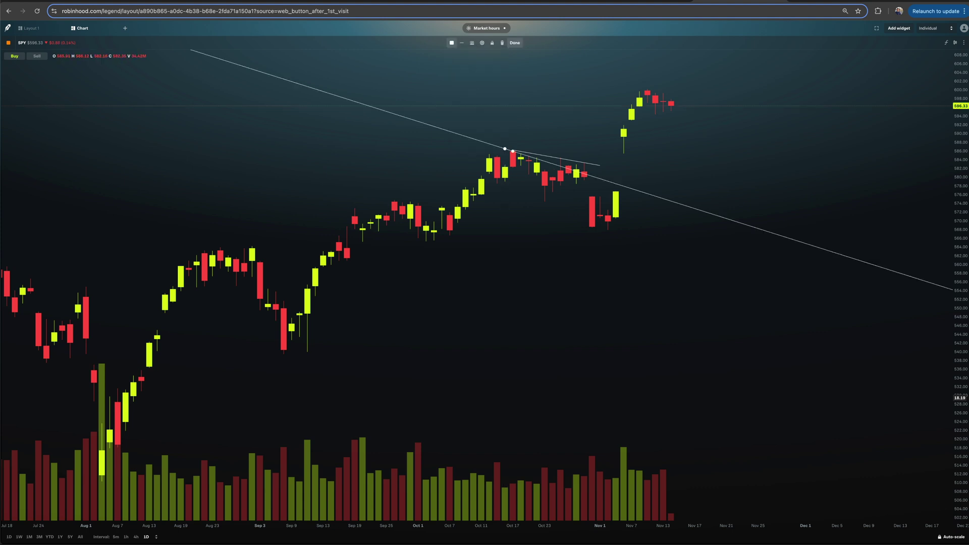
click(536, 160)
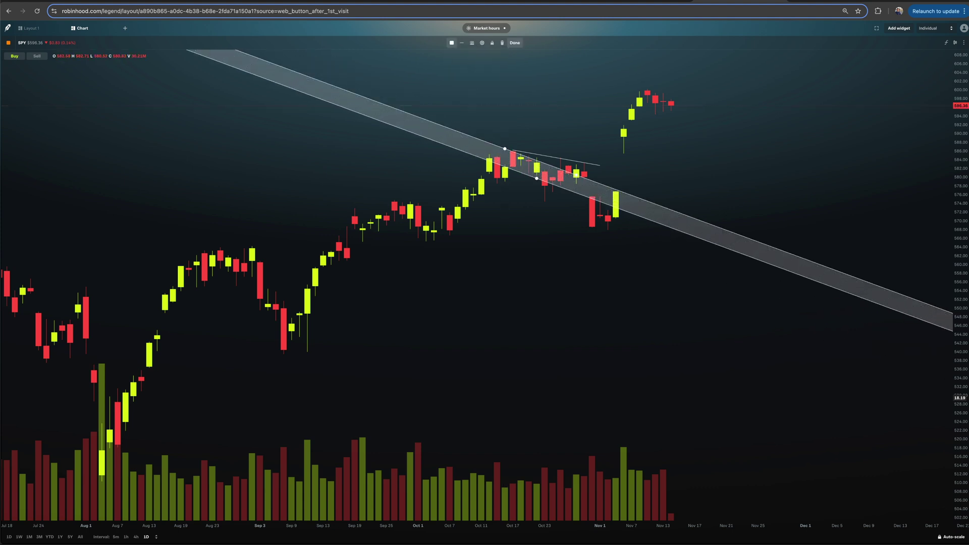
click(543, 194)
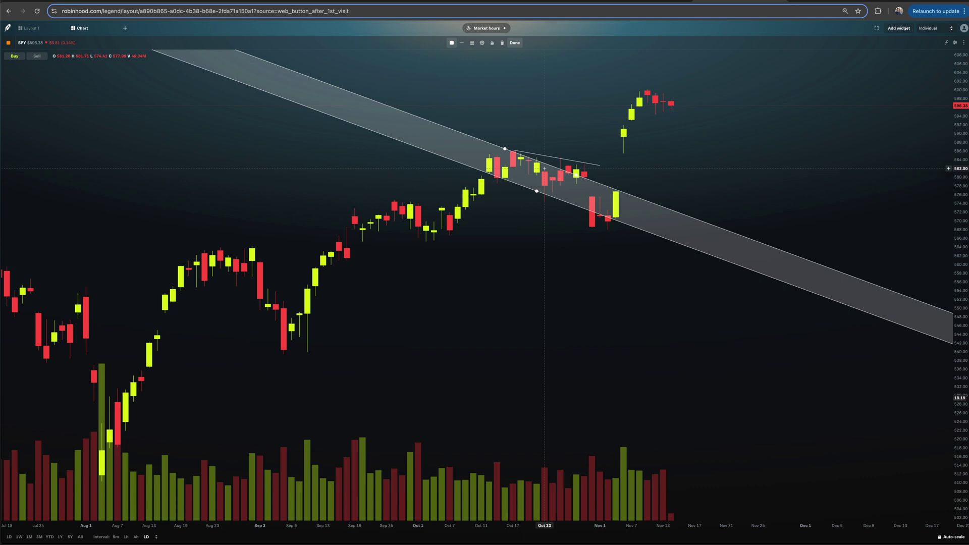
drag(544, 168, 547, 164)
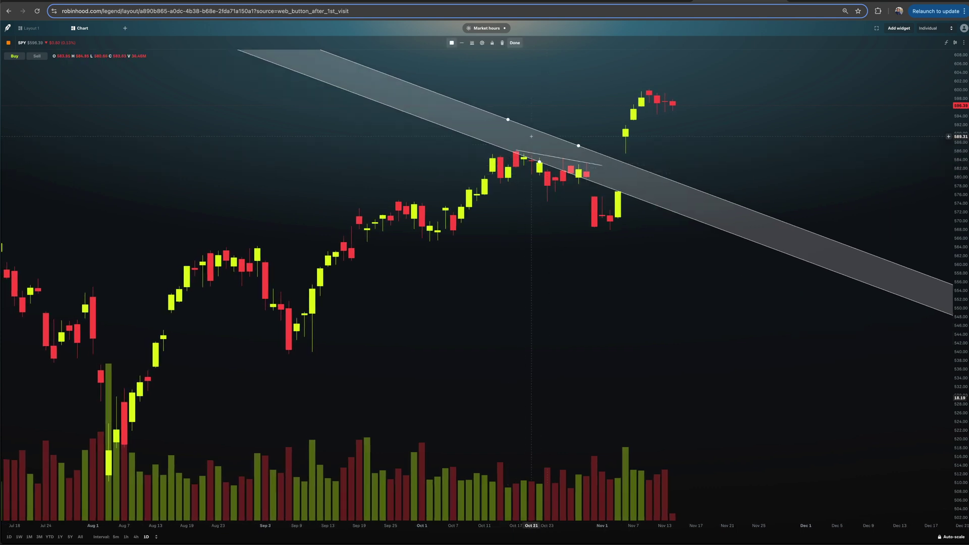
scroll(531, 136, right, 2)
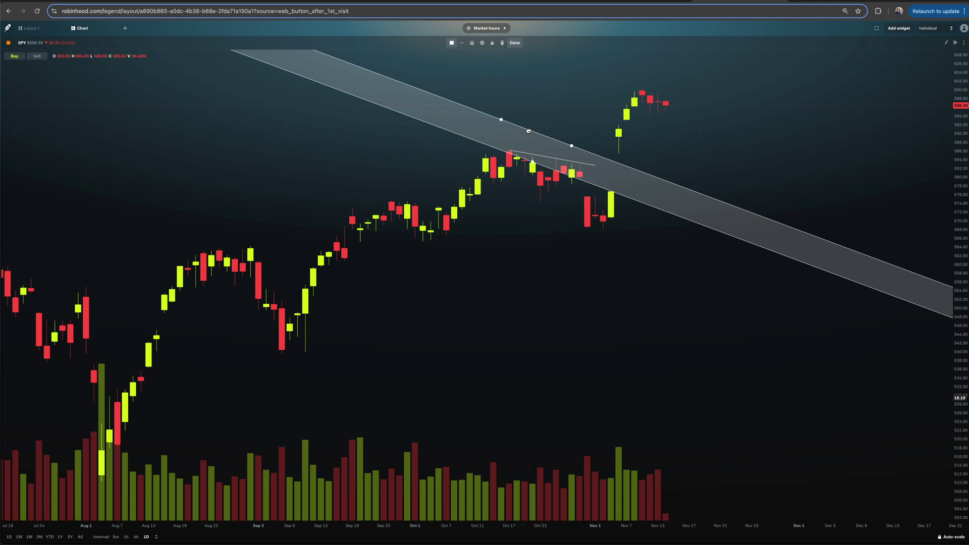
- Delete the trend channel and the trend line from the SPY chart
key(Delete)
click(533, 155)
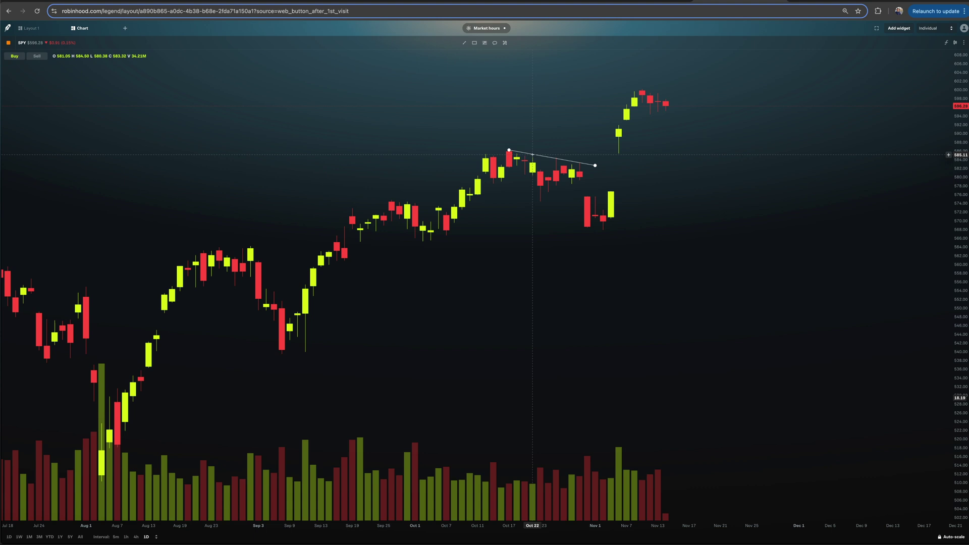
click(540, 156)
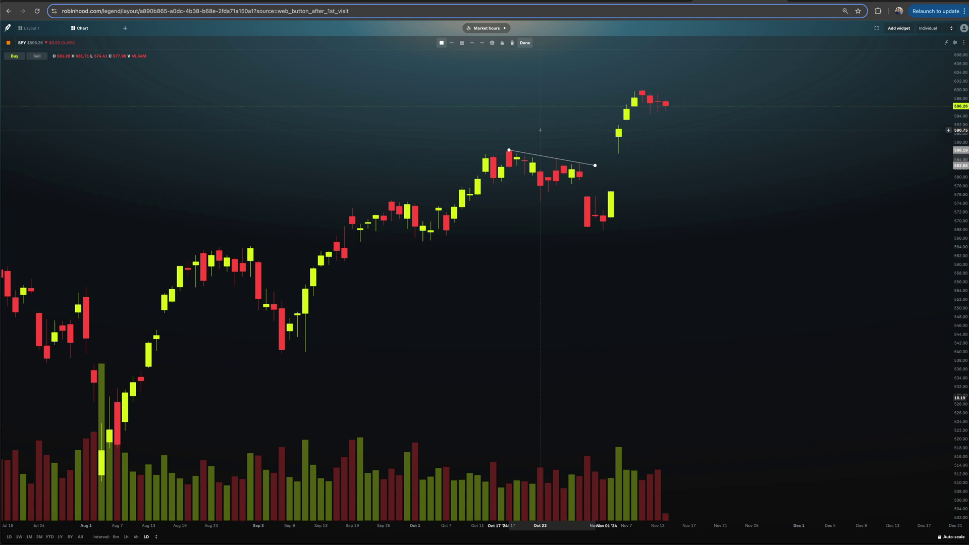
key(Delete)
- Draw a trend line from the Oct 17 high at about 586 down to Nov 1 at about 583
click(464, 43)
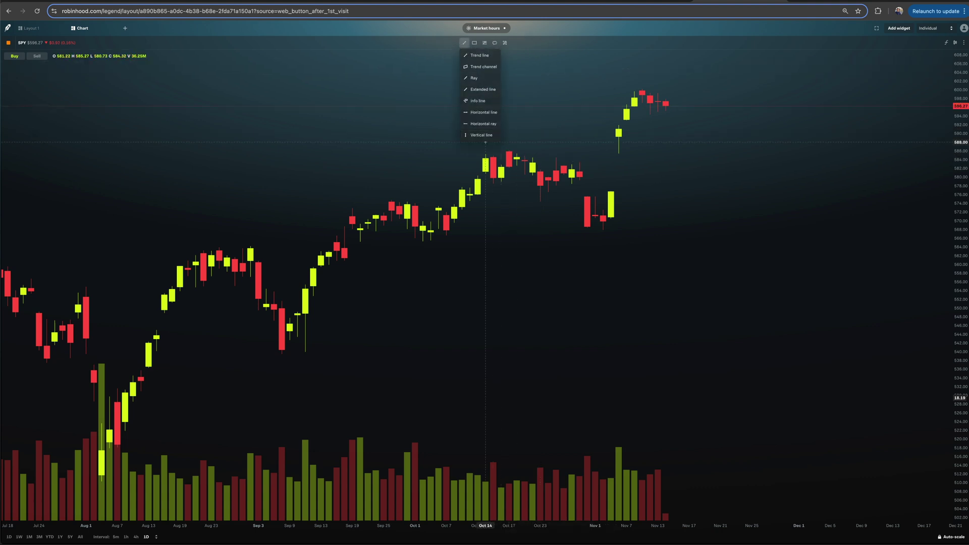
click(480, 56)
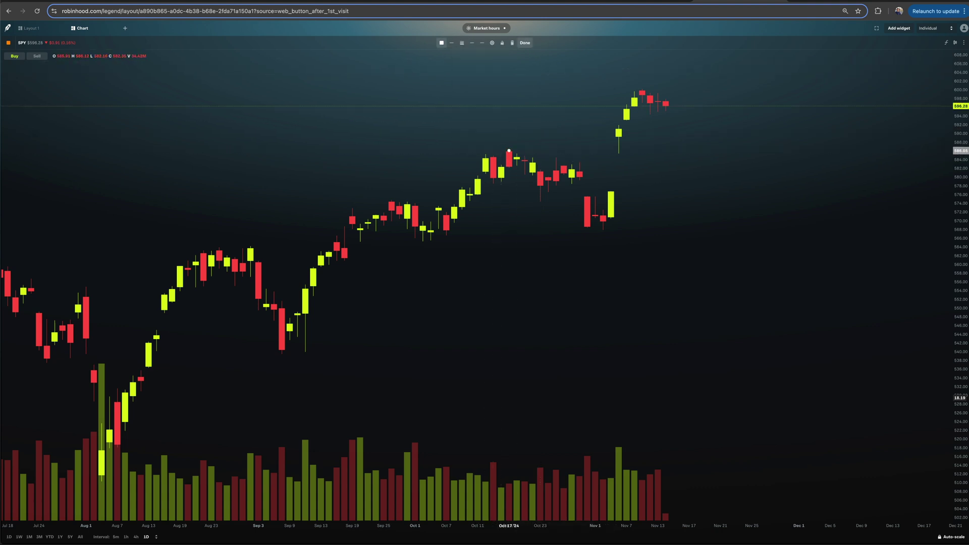
drag(509, 150, 618, 168)
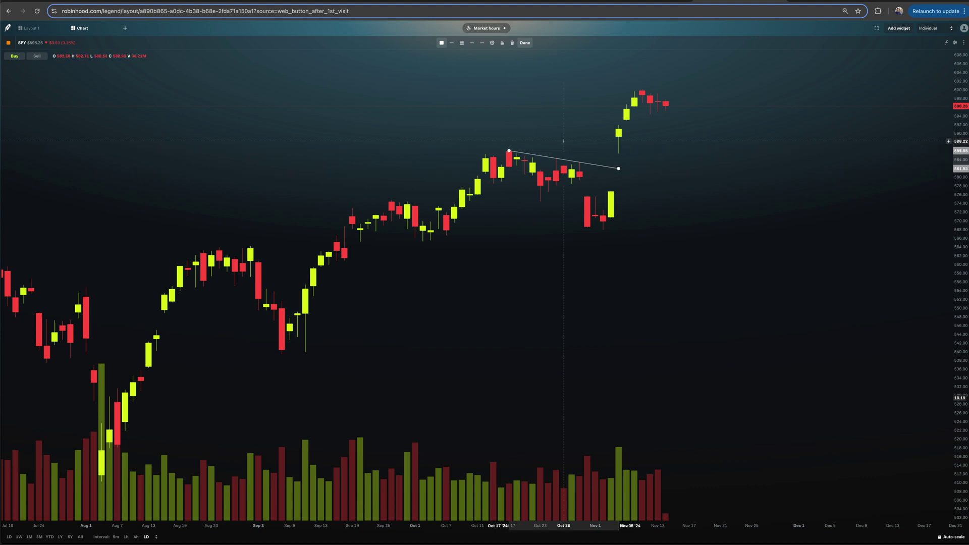
drag(618, 168, 596, 166)
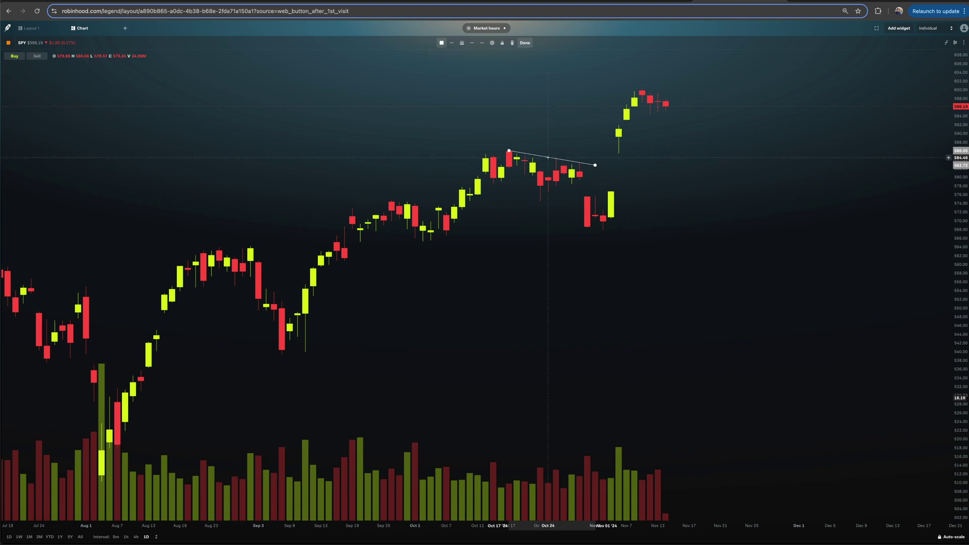
- Try blue as the trend line's color and restore it to white
click(442, 44)
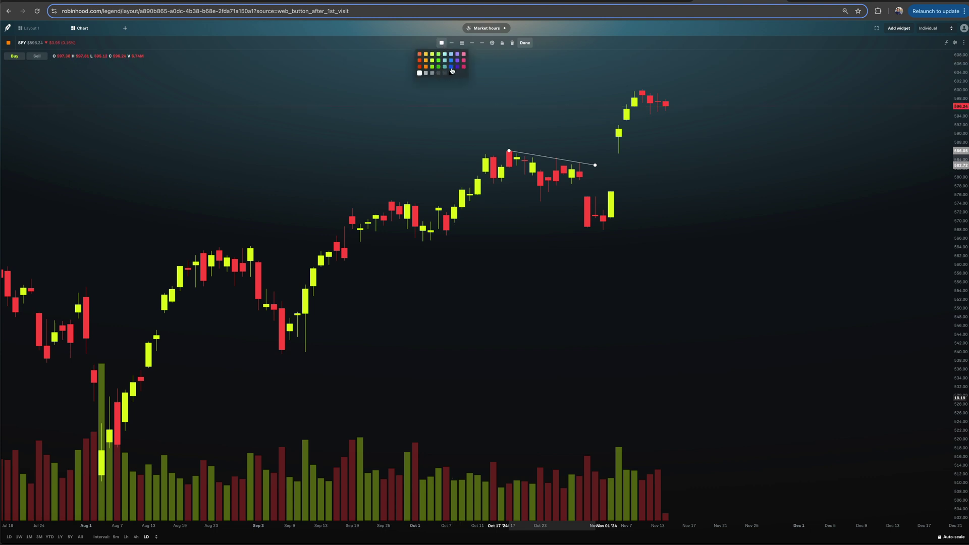
click(451, 66)
click(442, 43)
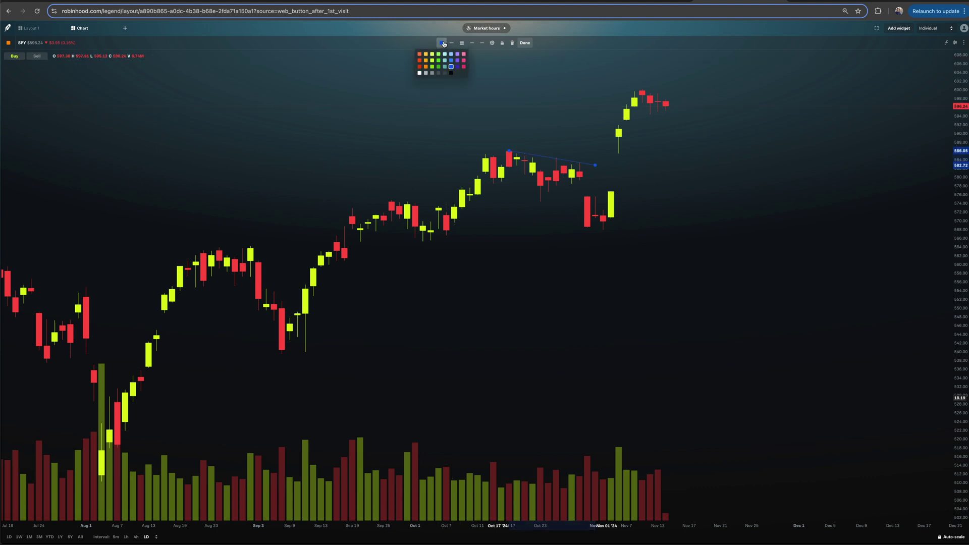
click(419, 73)
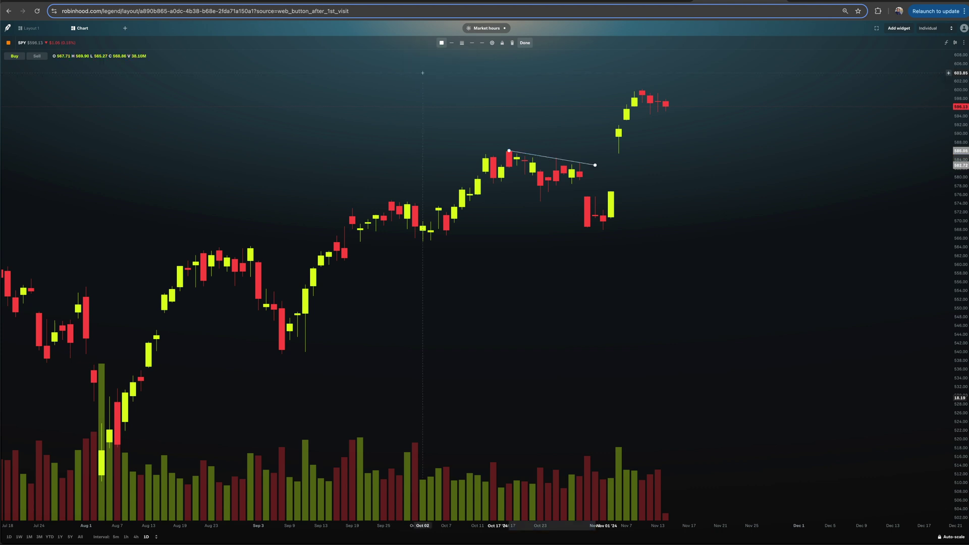
- View the trend line's style options and give the line a much heavier weight
click(452, 44)
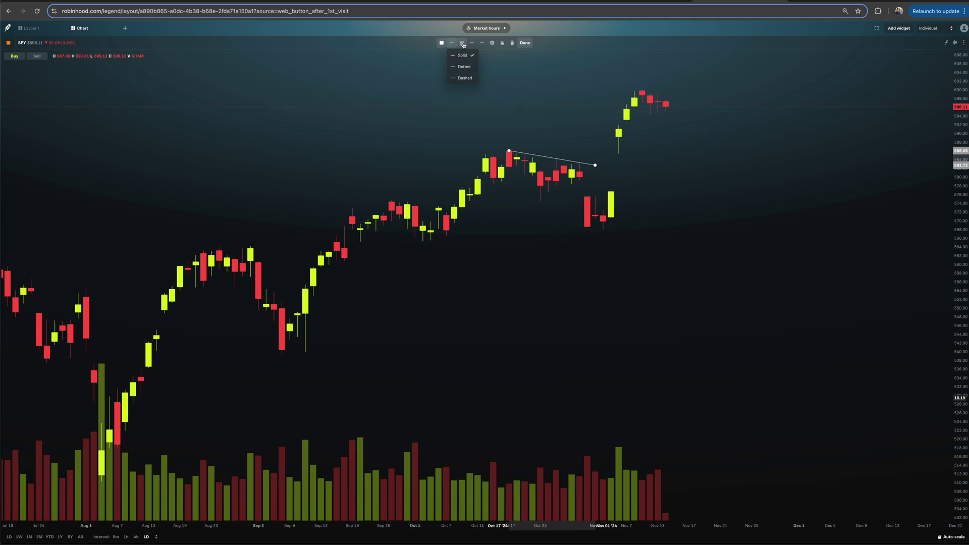
click(462, 43)
click(471, 101)
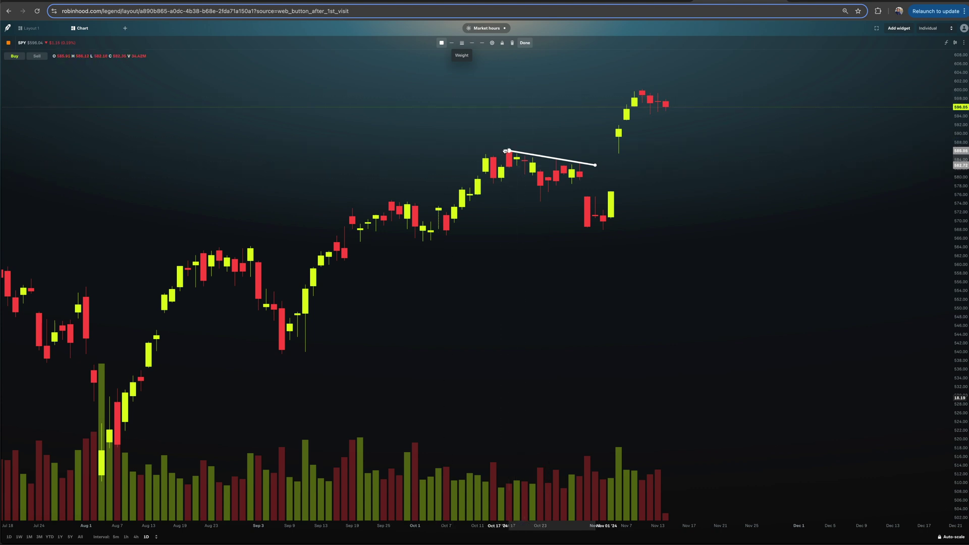
- Move the trend line to start on Oct 16 at about 586.7, and give its starting end an arrowhead
drag(506, 151, 498, 148)
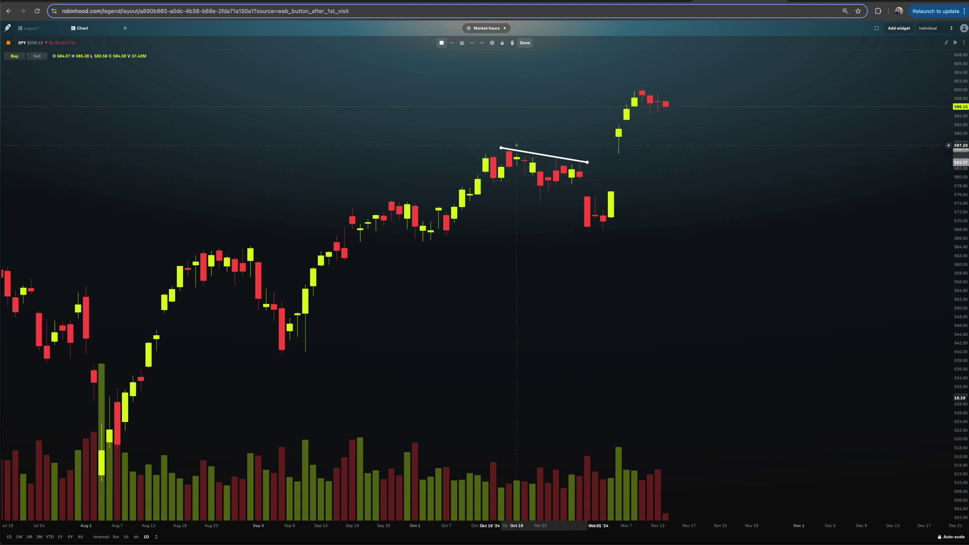
click(471, 44)
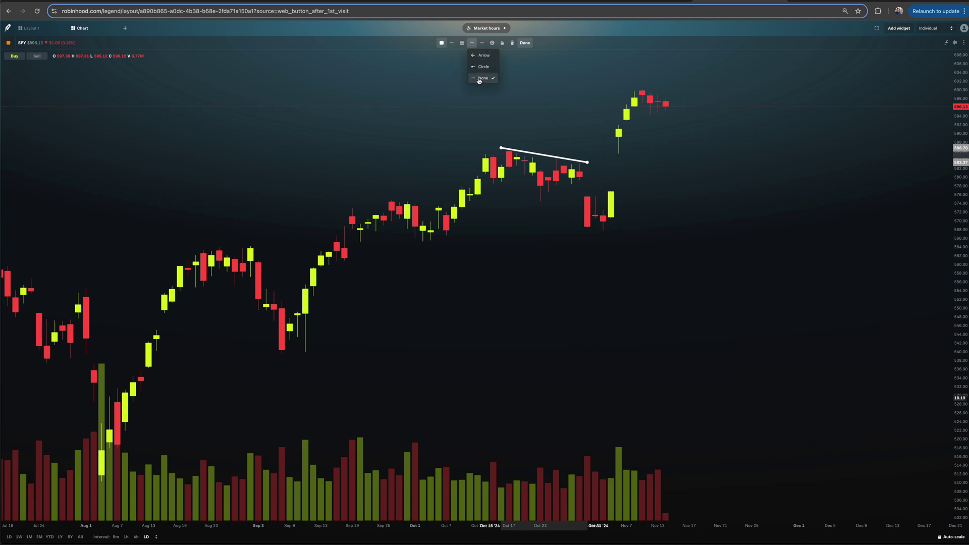
click(472, 43)
click(474, 56)
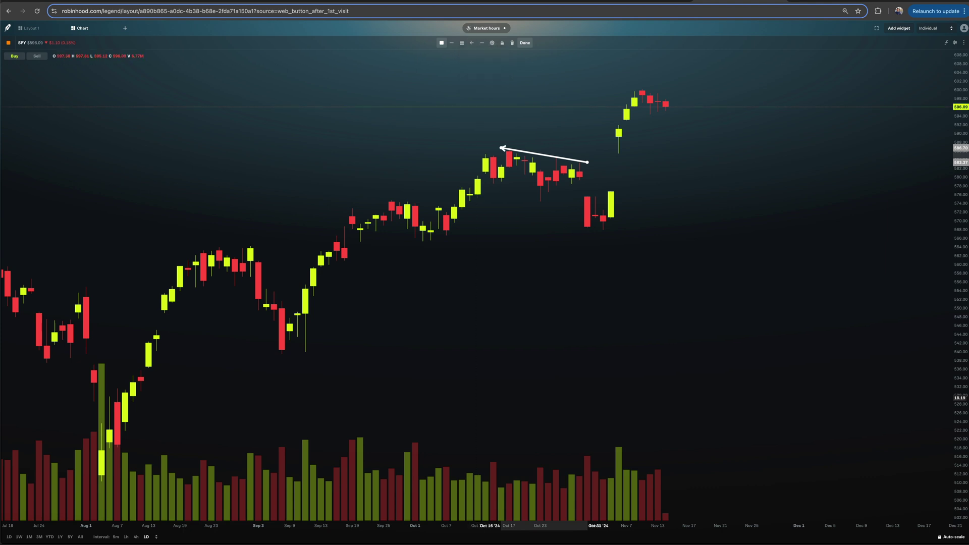
- Set both the start and end styles of the trend line to None
click(471, 43)
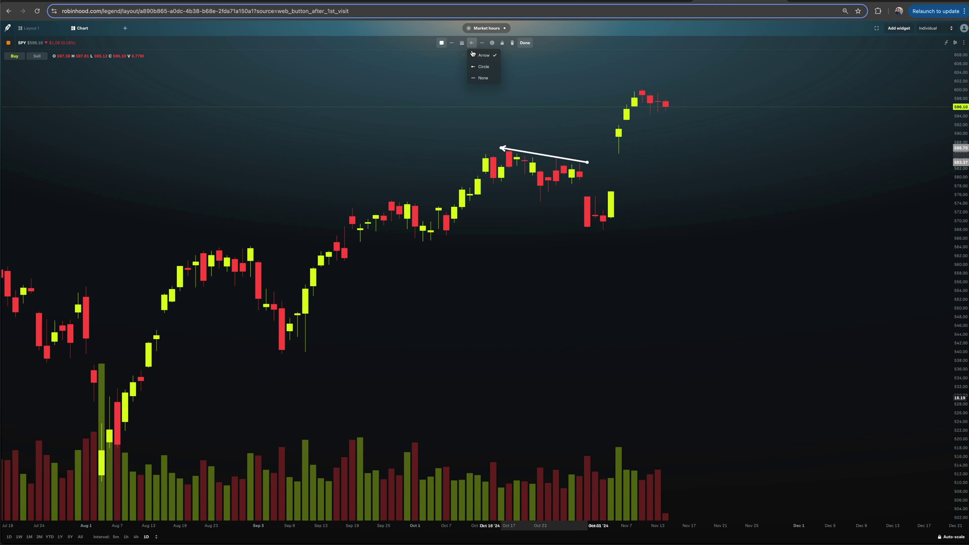
click(473, 77)
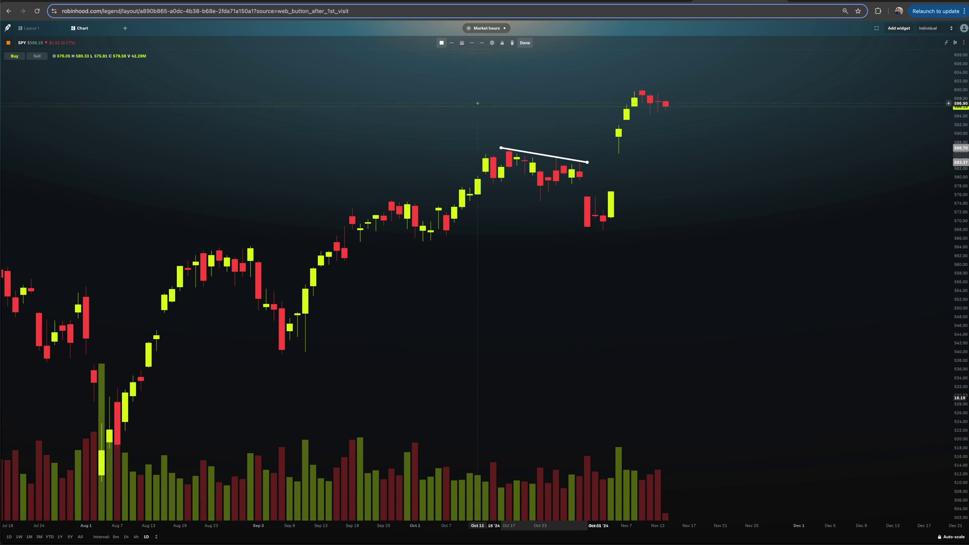
click(483, 44)
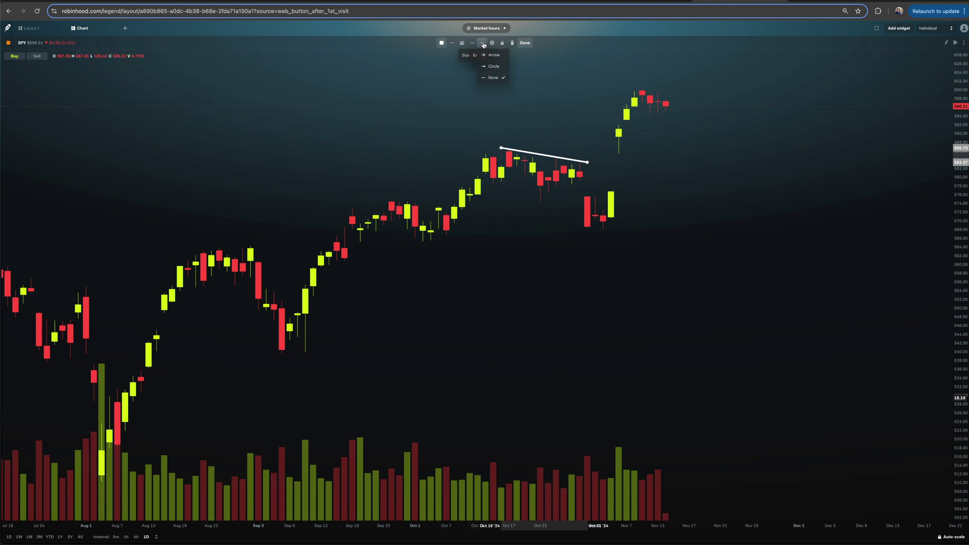
click(484, 77)
- Set the trend line's starting price to $590, and pull that endpoint back down to about $586.6 on the chart
click(491, 44)
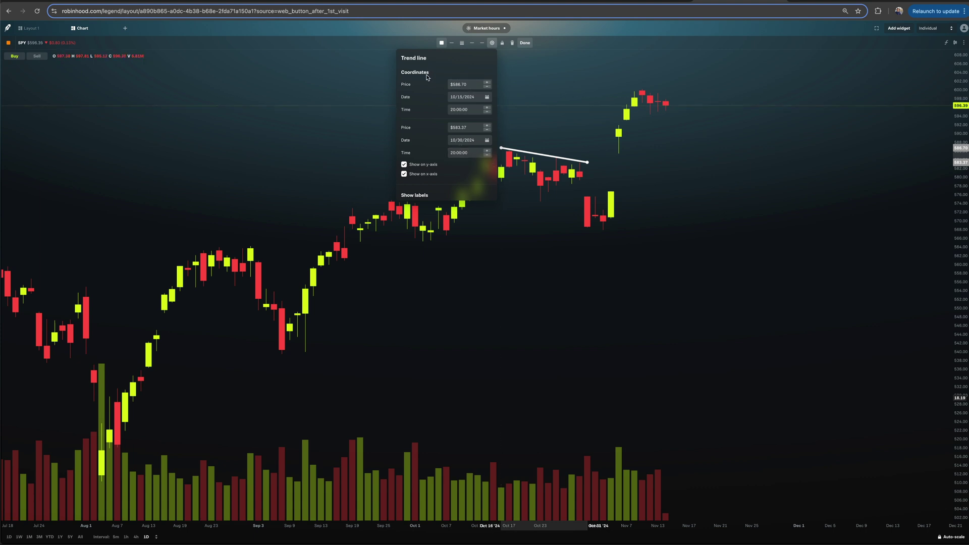
double_click(468, 84)
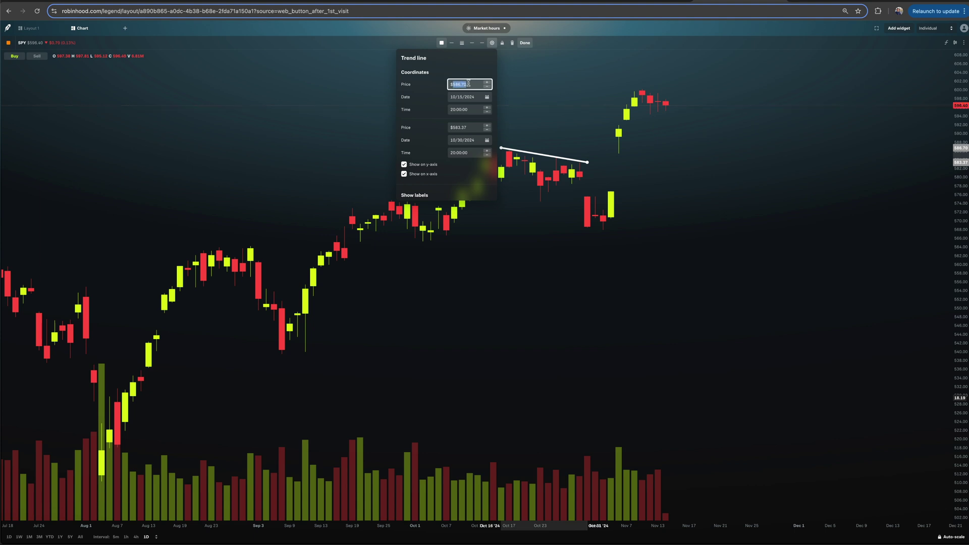
text(59)
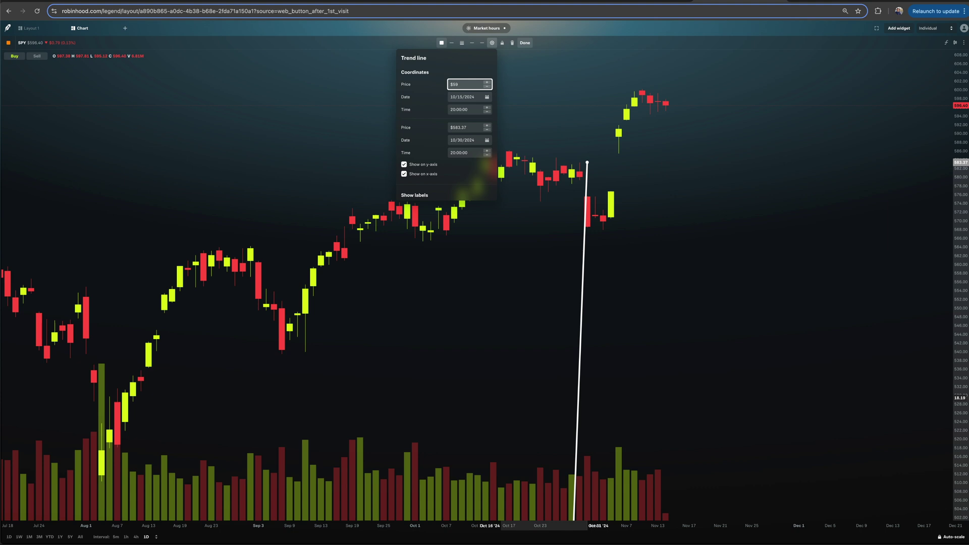
text(0)
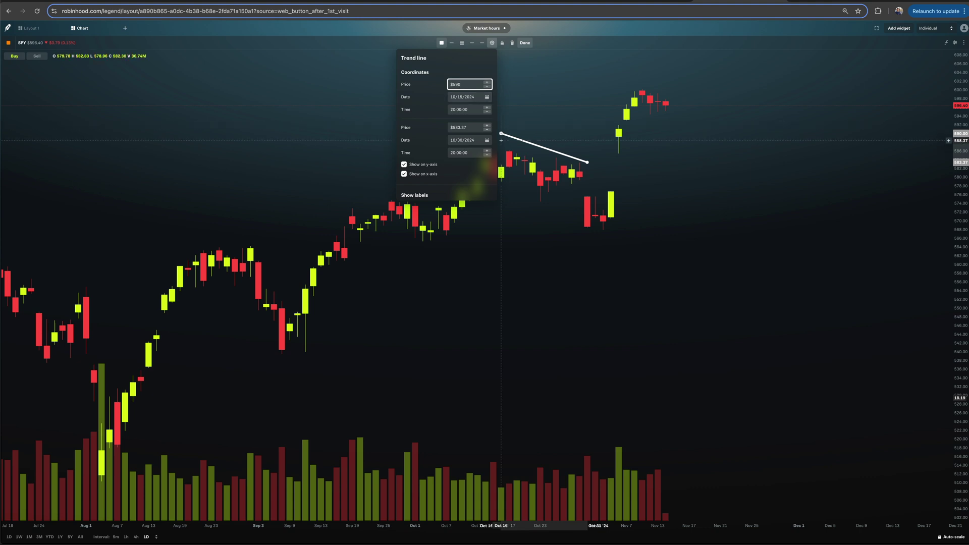
click(500, 133)
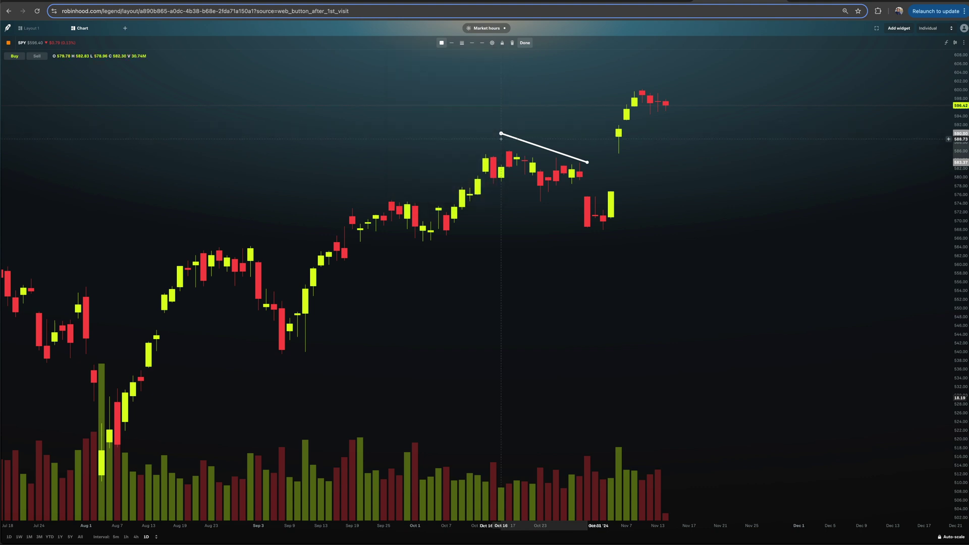
drag(501, 134, 501, 149)
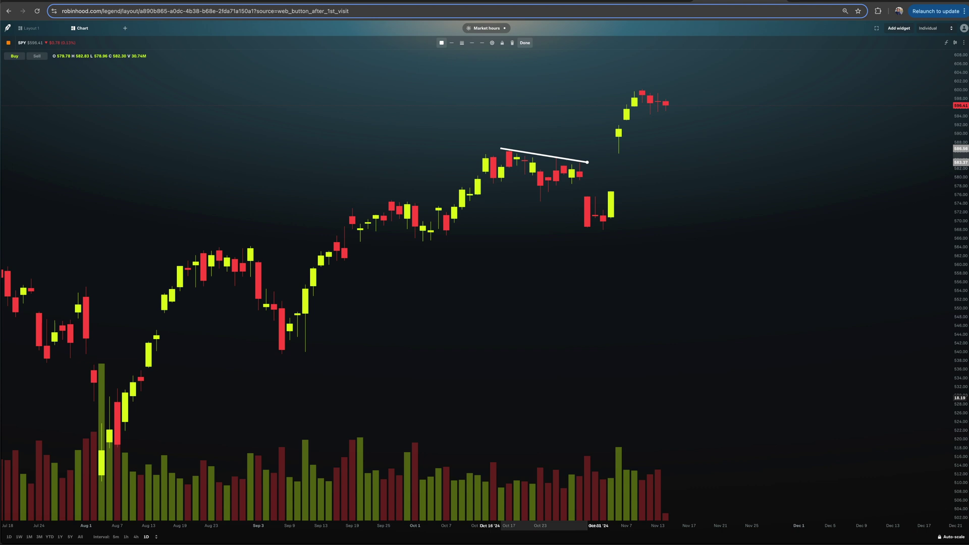
- Change the trend line's starting price to $586.80 in its coordinate settings
click(490, 43)
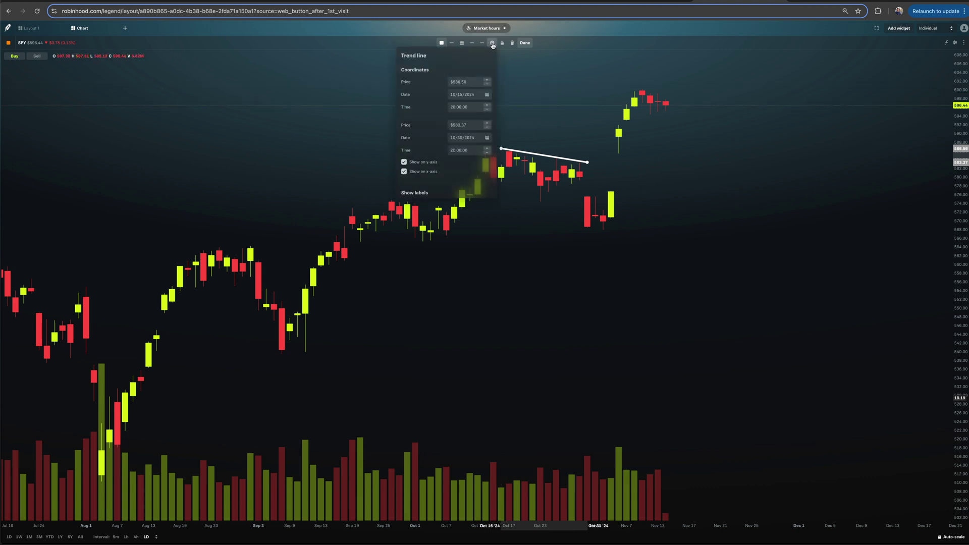
click(474, 84)
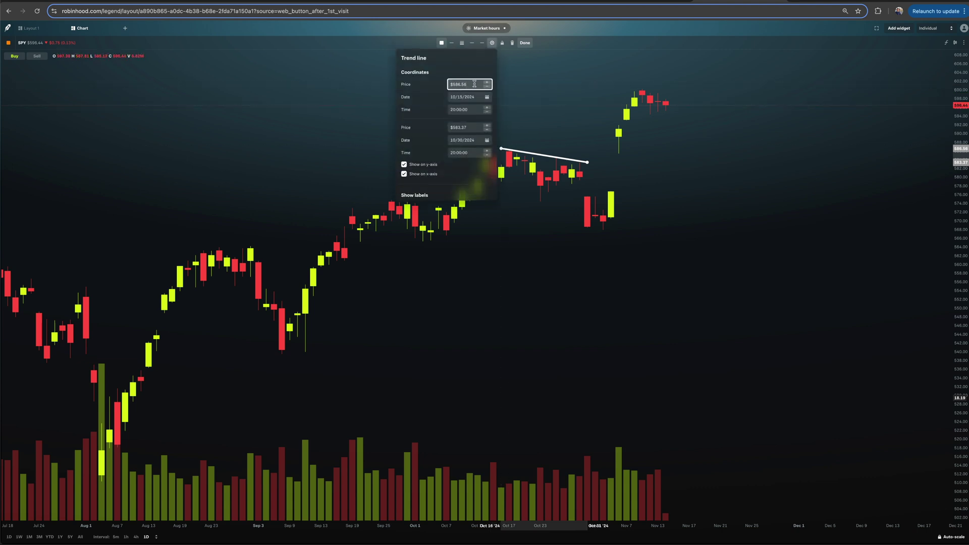
key(BackSpace)
text(99)
key(BackSpace)
key(BackSpace)
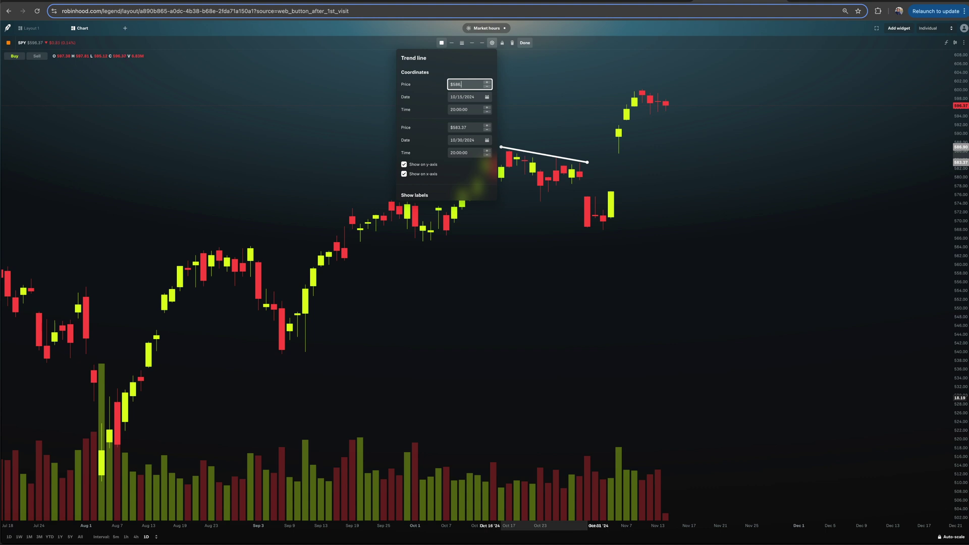
click(501, 79)
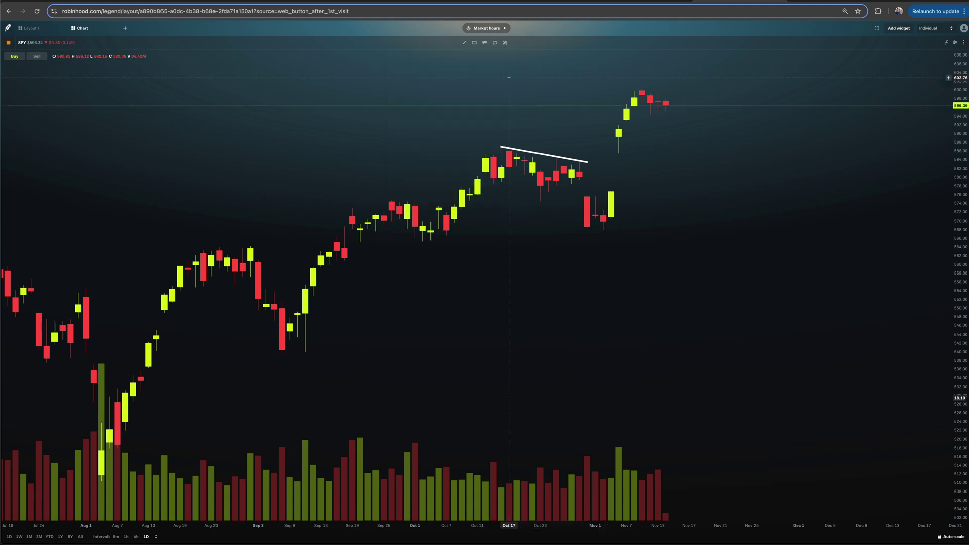
- Set the time of the trend line's starting point to 10:00:00 in its coordinate settings
click(501, 147)
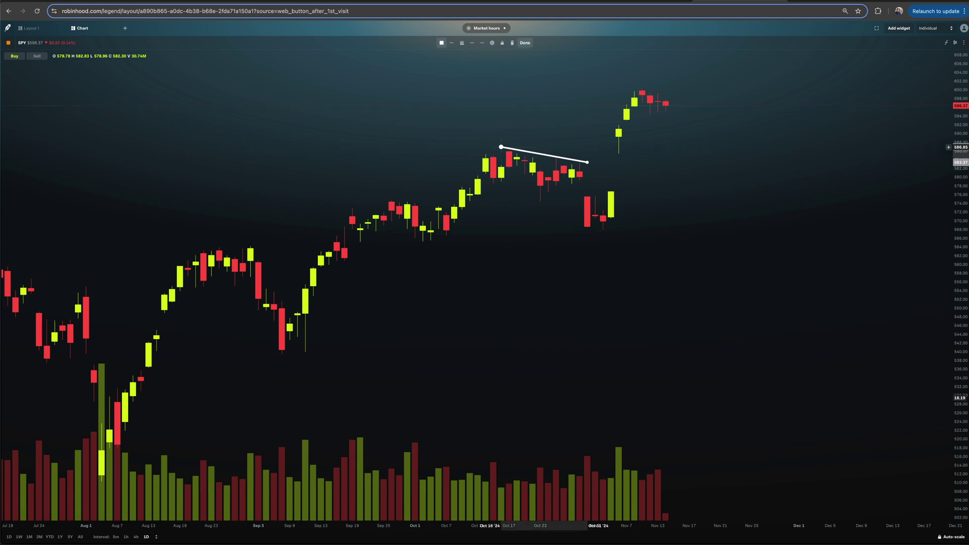
click(492, 42)
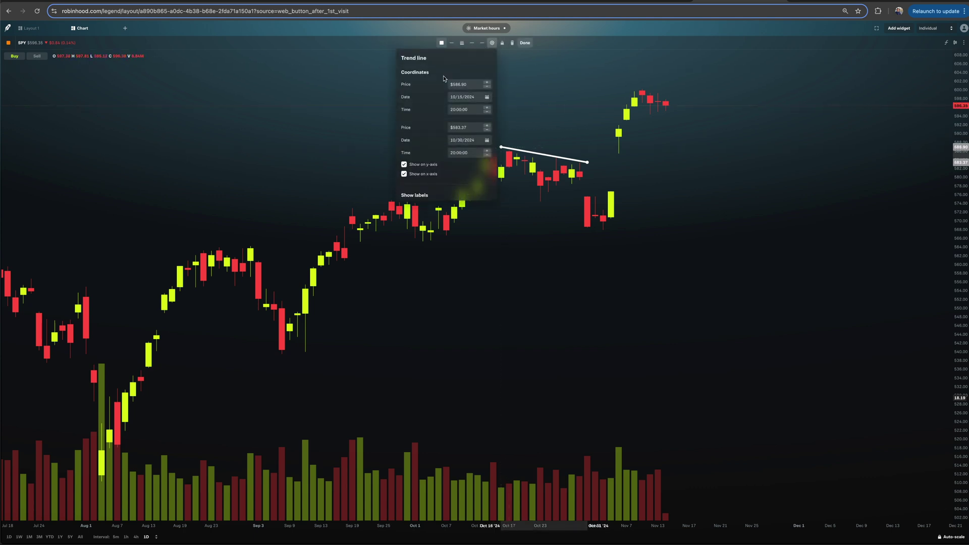
click(455, 109)
key(BackSpace)
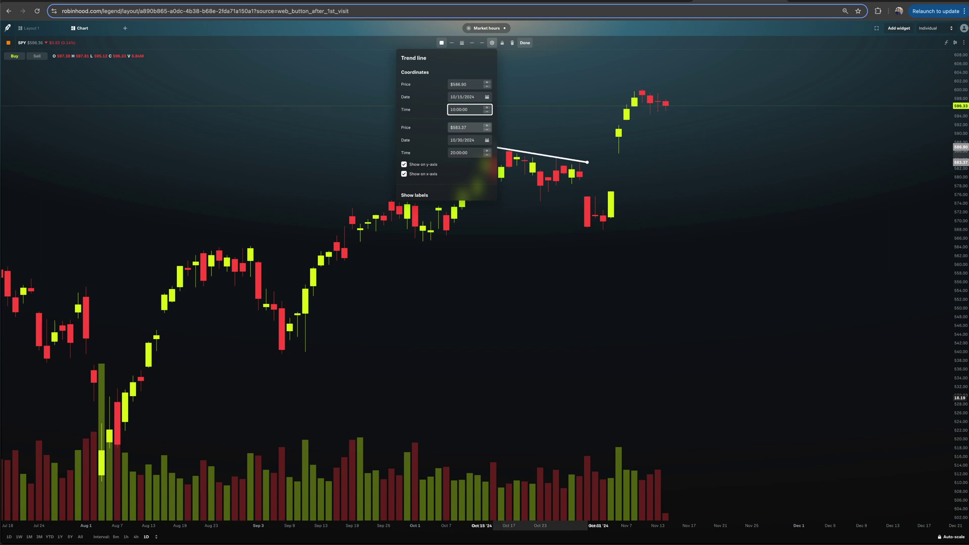
key(Escape)
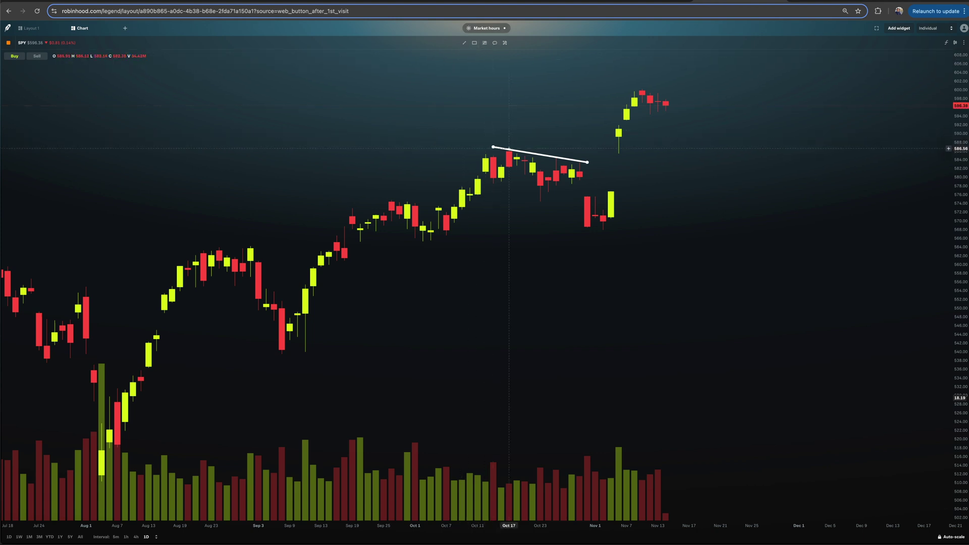
- Review the trend line's coordinate settings, try its lock option, and finish editing the line
click(509, 149)
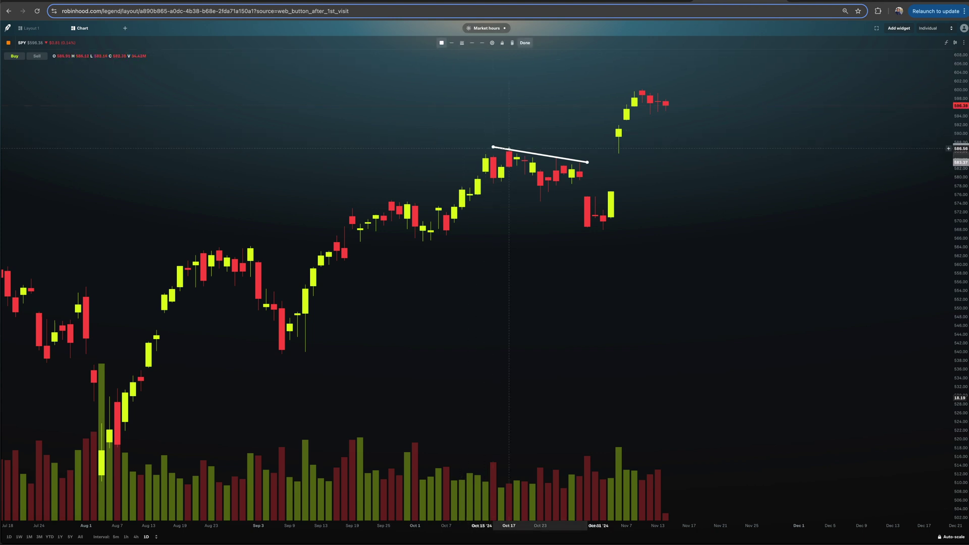
click(493, 44)
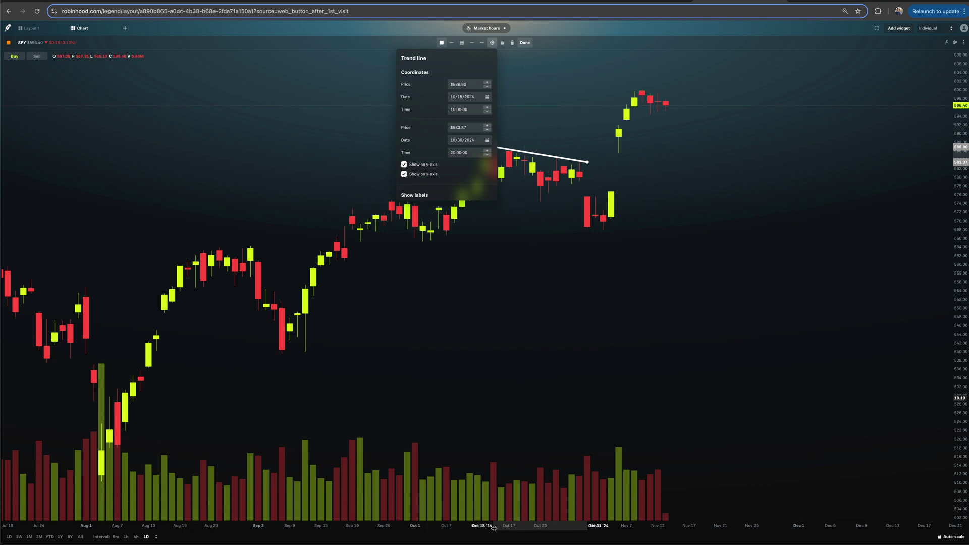
drag(494, 527, 488, 527)
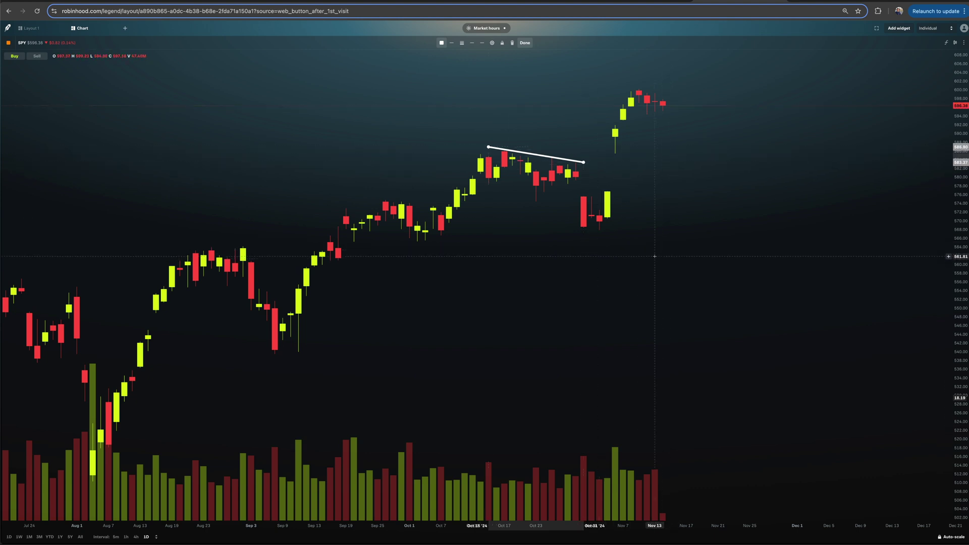
click(502, 44)
click(525, 45)
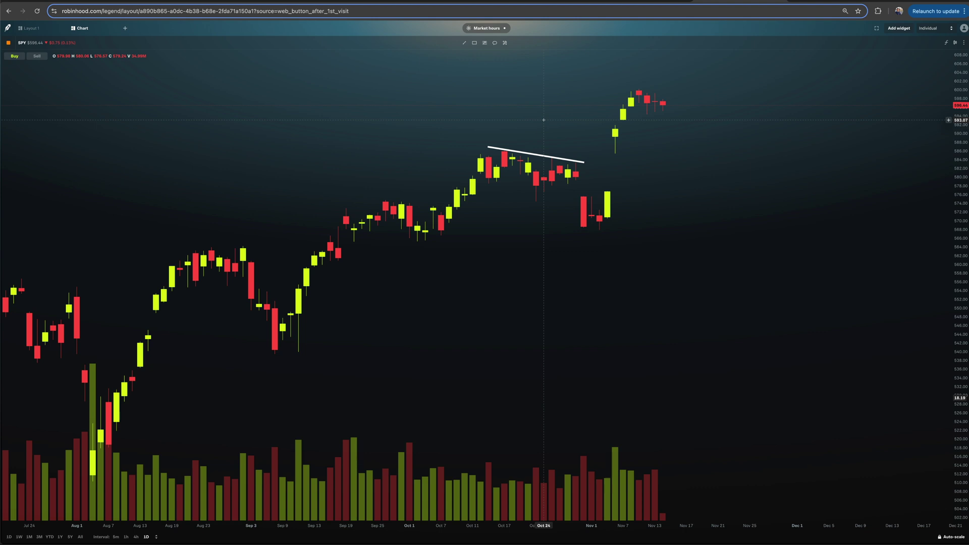
- Draw a rectangle over the Oct 11 to Nov 4 candles between about 585 and 579, and view its coordinate settings
click(474, 45)
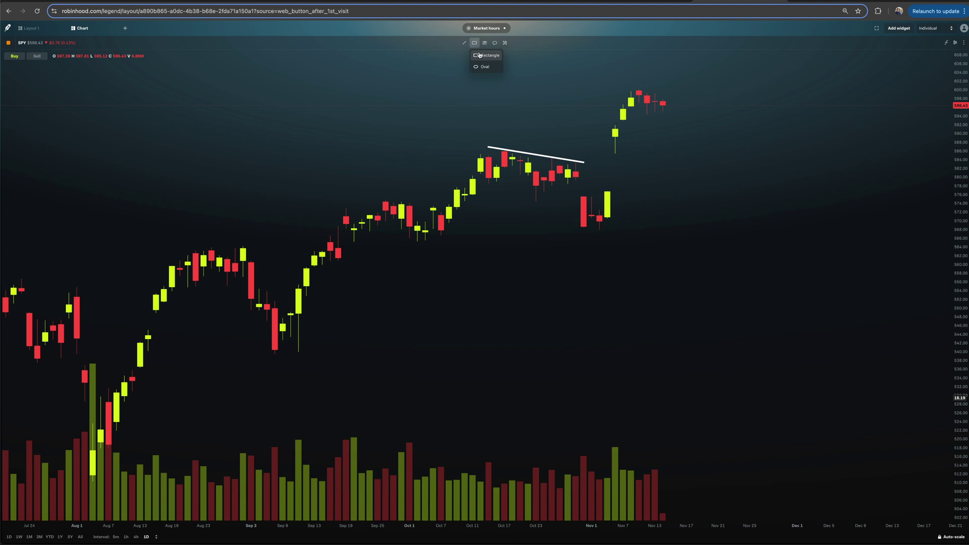
click(481, 69)
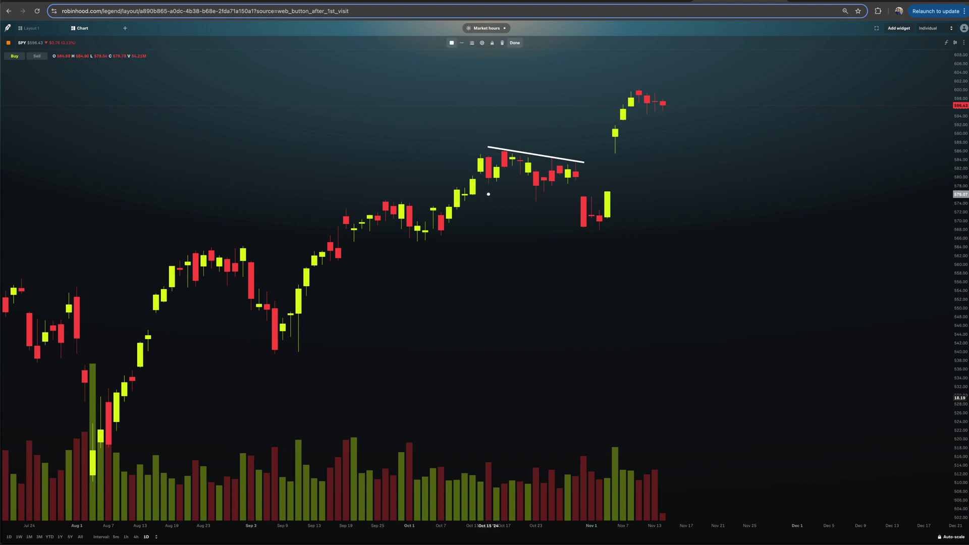
drag(472, 168, 599, 200)
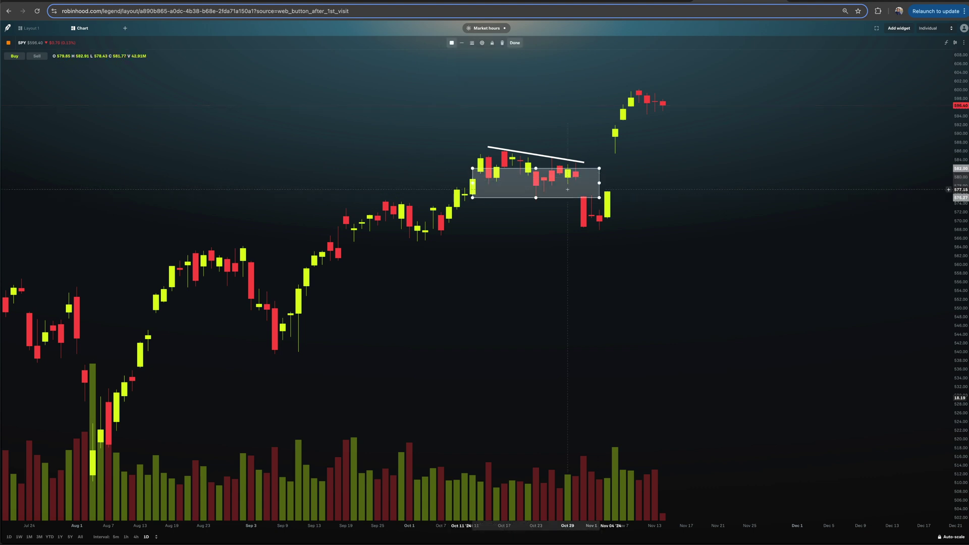
drag(529, 171, 529, 154)
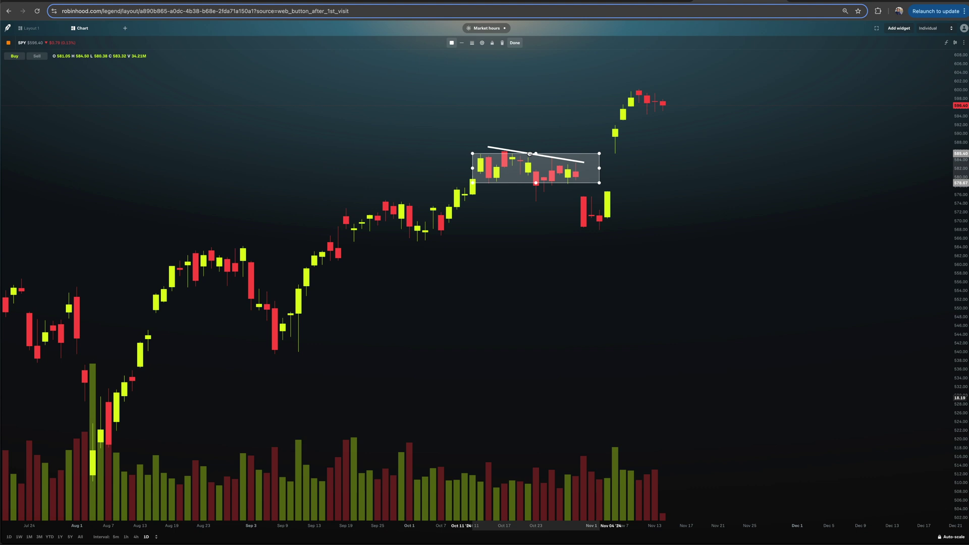
click(482, 43)
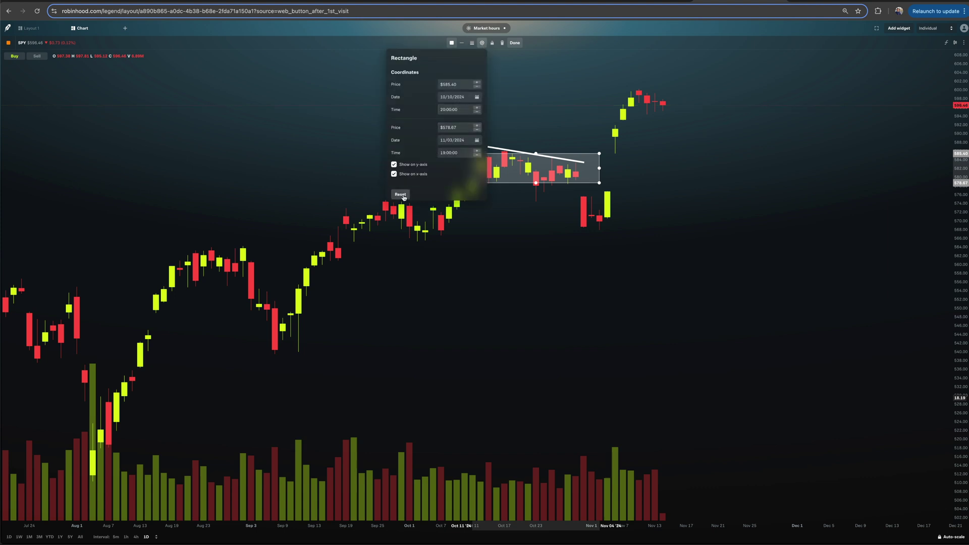
click(496, 167)
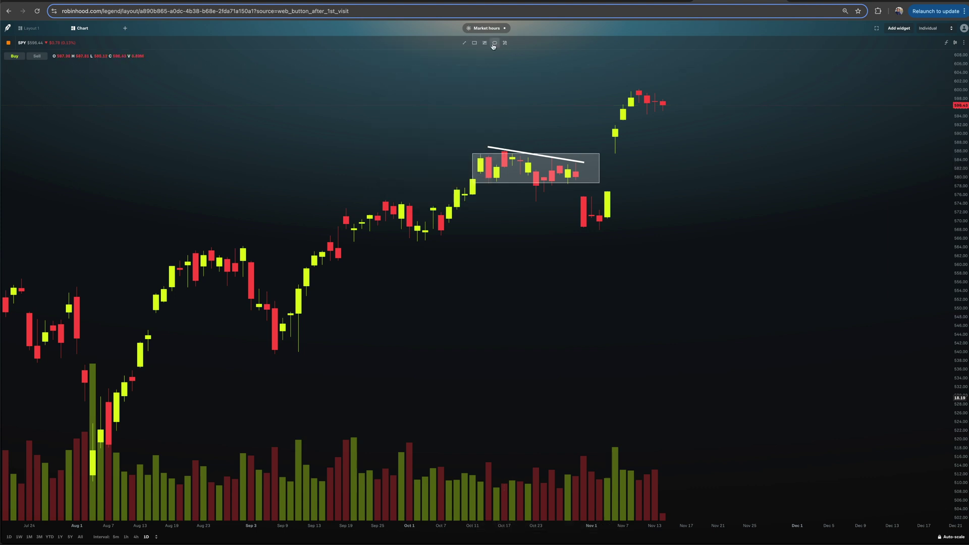
- Delete the rectangle and the trend line from the SPY chart
click(488, 154)
key(Delete)
click(487, 147)
key(Delete)
- Draw a price range beyond the latest candle from about 594 down to 565, and widen it to span Nov 19 to Nov 30
click(485, 43)
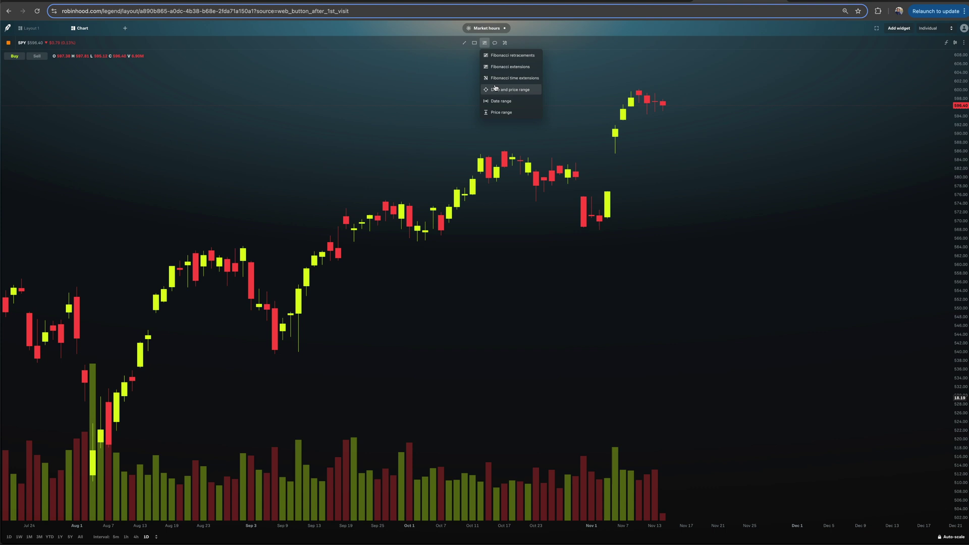
click(496, 113)
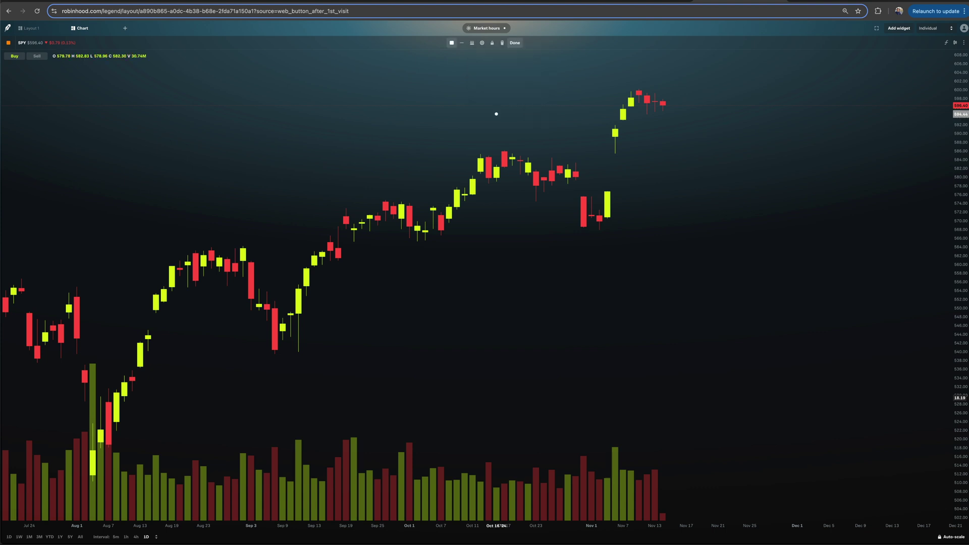
drag(702, 118, 704, 244)
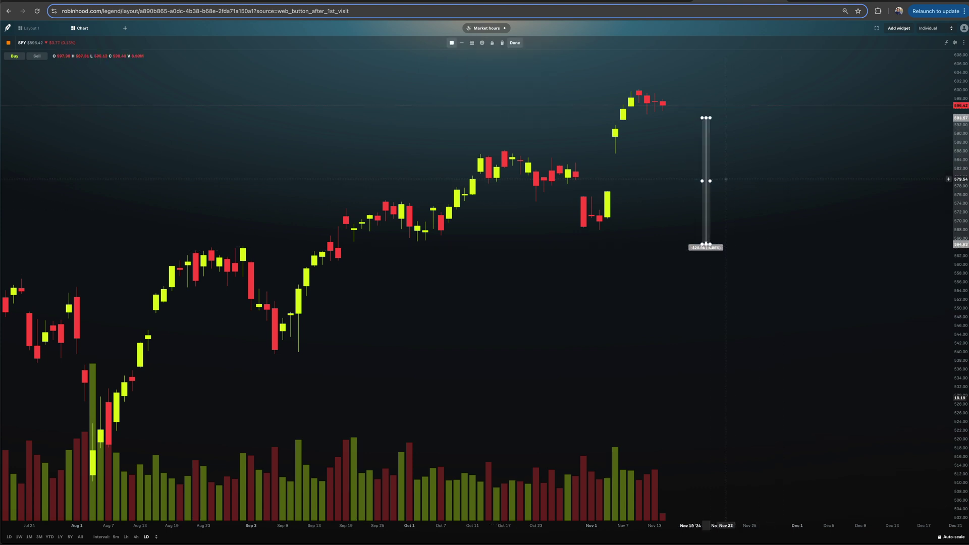
drag(709, 181, 787, 180)
scroll(748, 123, down, 2)
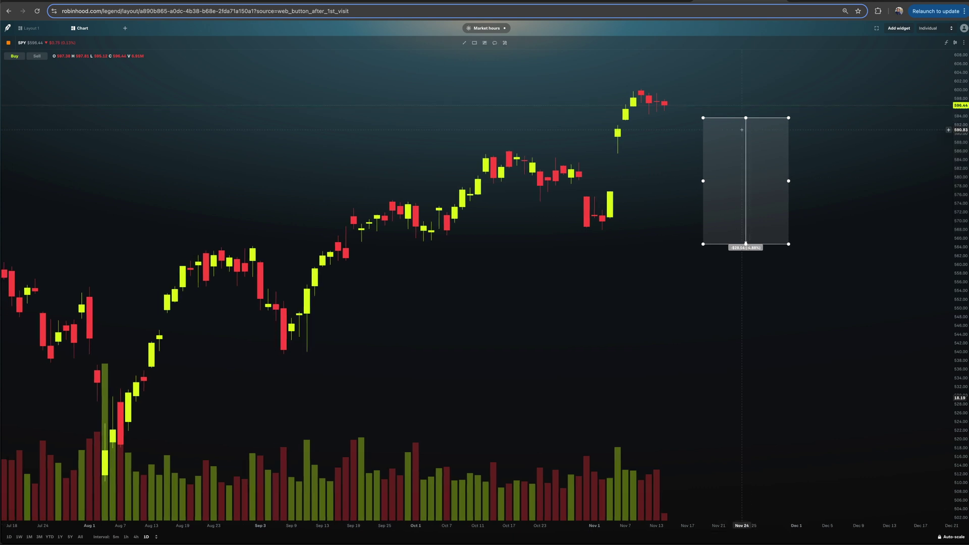
click(746, 117)
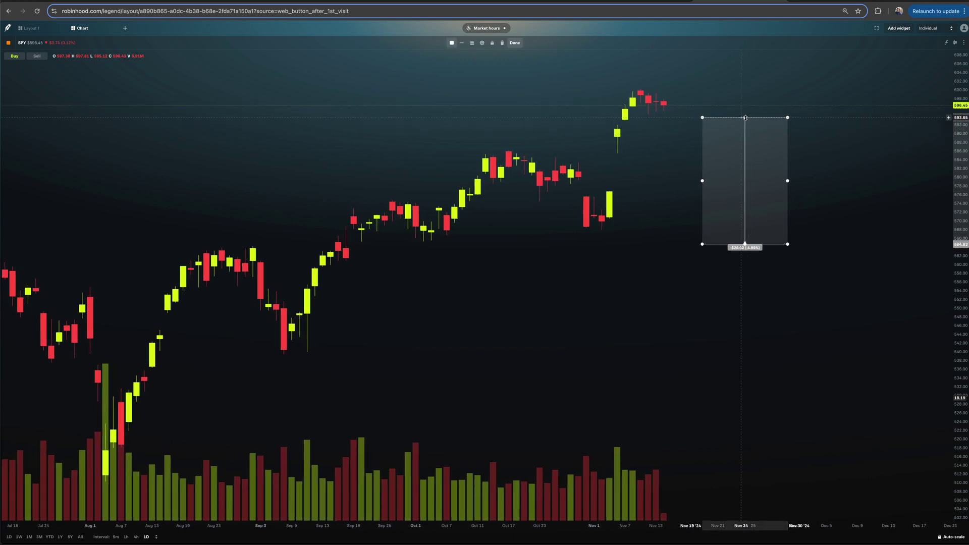
- Delete the price range from the SPY chart
key(Delete)
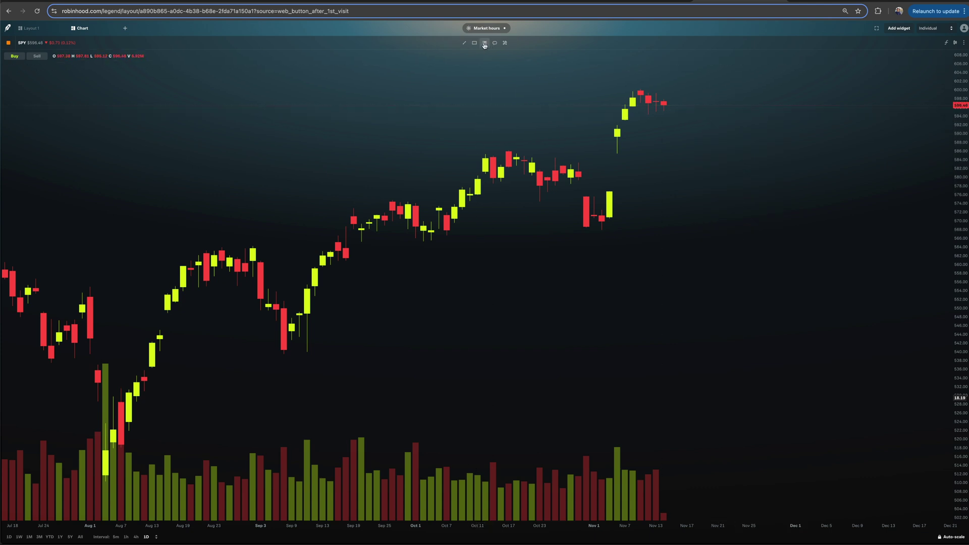
- Try a Fibonacci retracement running down from the latest candle to about 576 on Nov 20
click(484, 45)
click(487, 56)
click(663, 110)
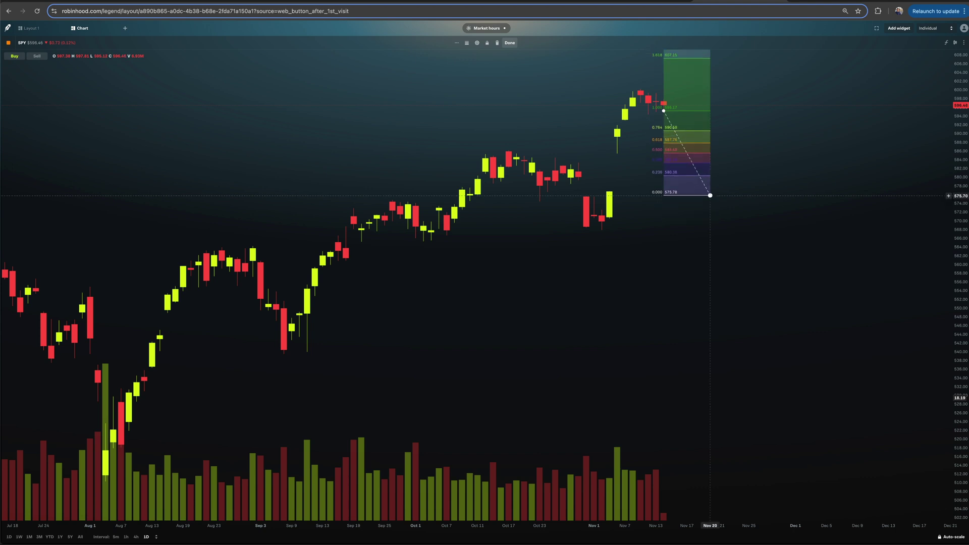
key(Escape)
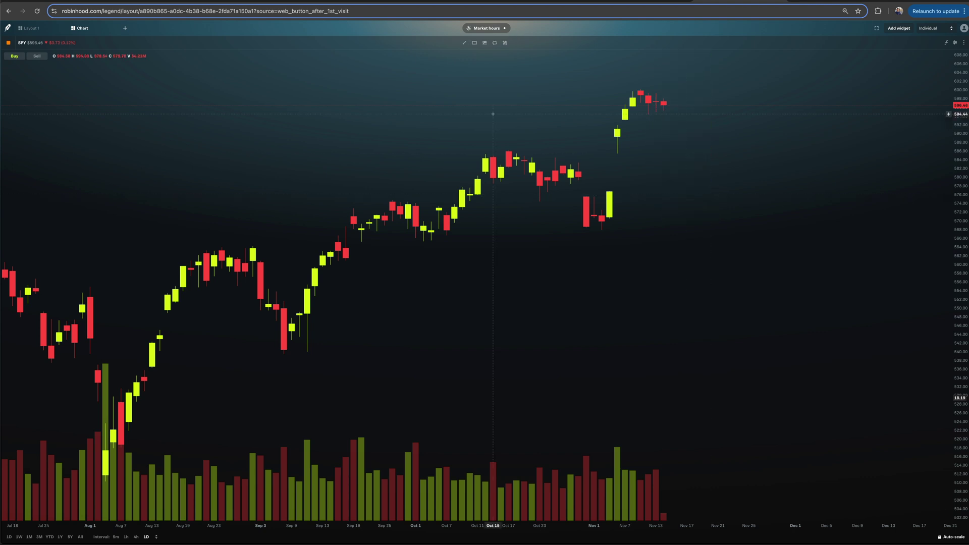
- Draw a zigzag path of ten points below the candles, rising from about 540 on Oct 17 to about 569 on Dec 5
click(494, 44)
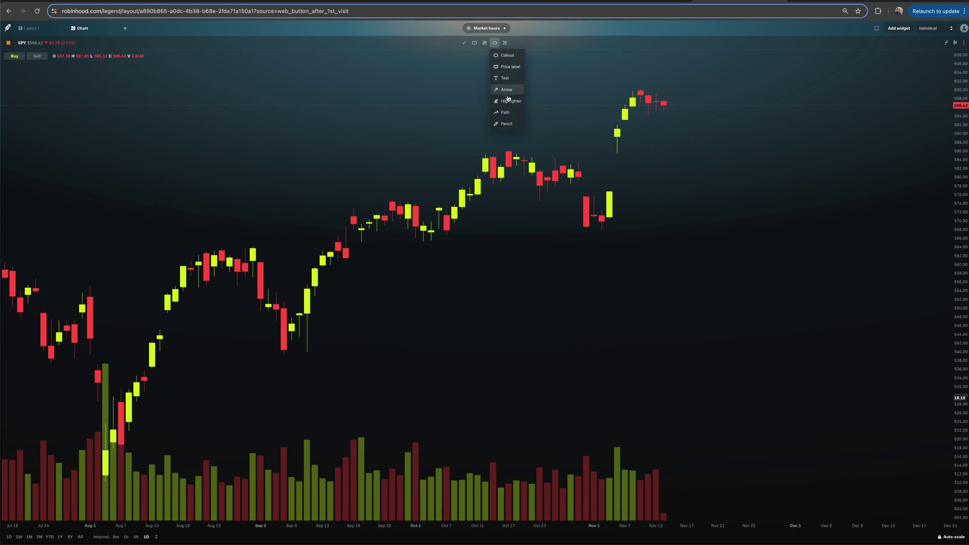
click(503, 113)
click(508, 351)
click(594, 412)
click(632, 331)
double_click(656, 388)
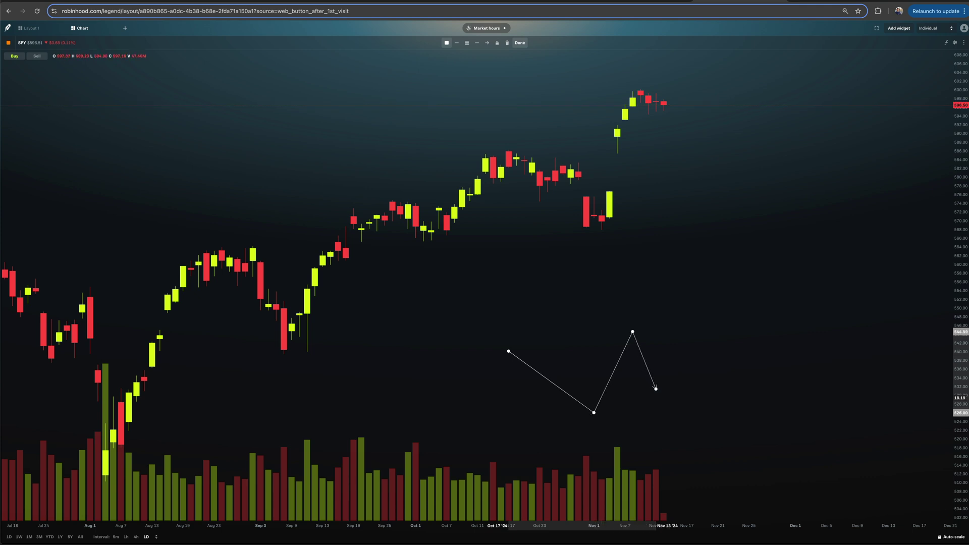
click(694, 297)
click(725, 333)
click(741, 266)
click(779, 286)
click(787, 197)
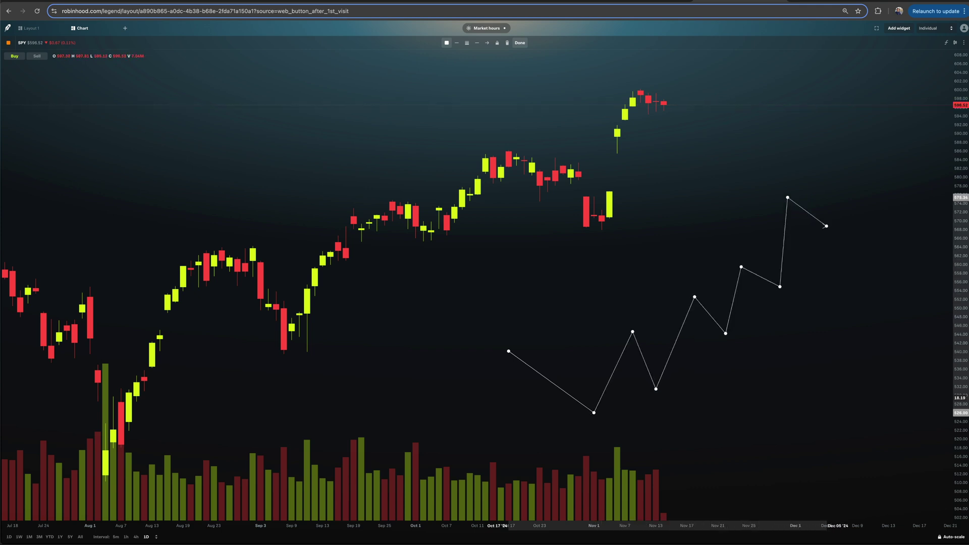
click(826, 226)
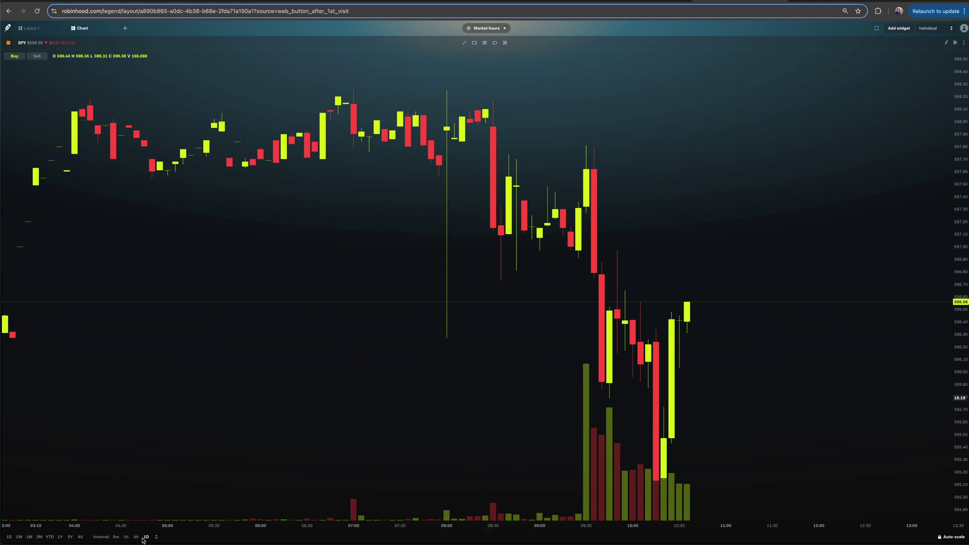
- Show the one-year range and place a callout in the empty area above the July to September candles
click(60, 537)
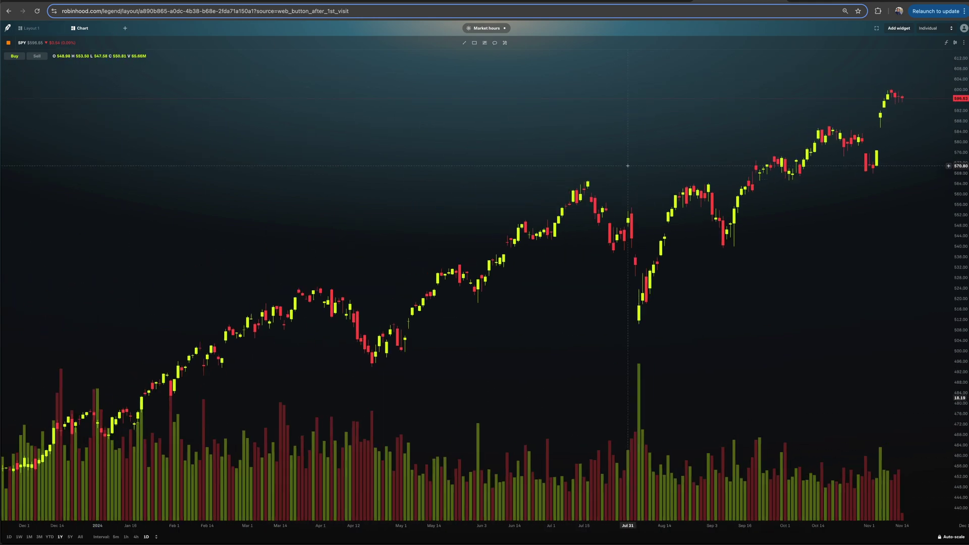
click(495, 42)
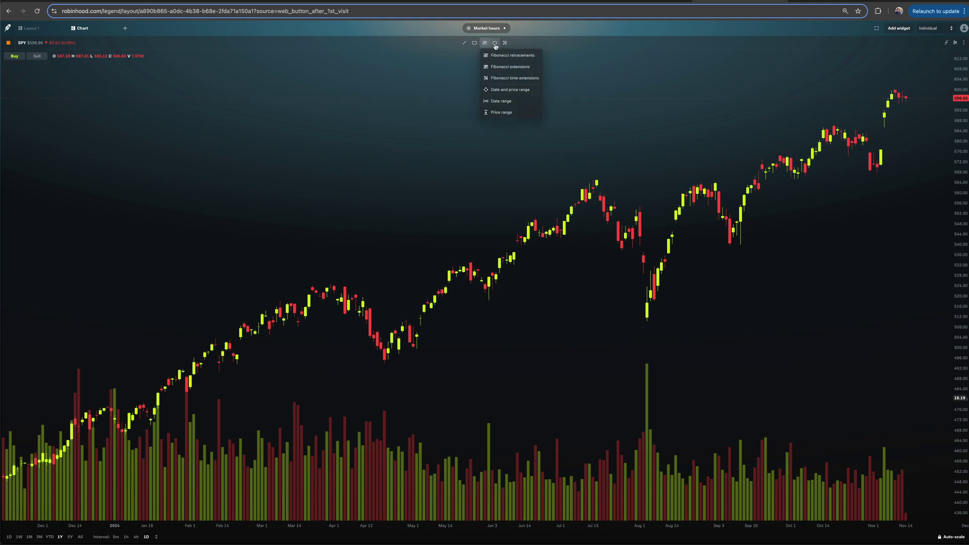
click(501, 56)
click(617, 116)
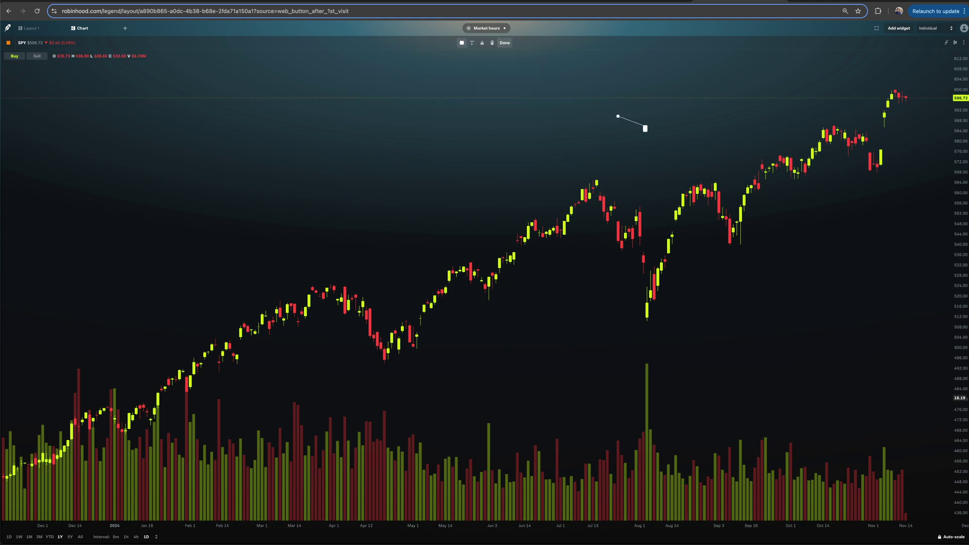
click(708, 89)
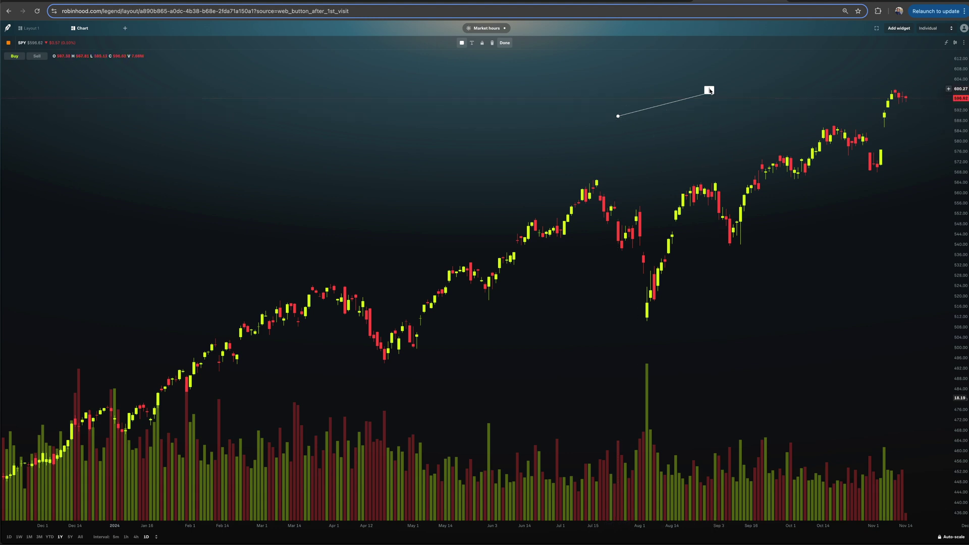
- Point the callout at the mid-July peak, move its label to about 589 on Aug 30, and label it "rel high"
drag(618, 116, 596, 181)
drag(706, 90, 713, 118)
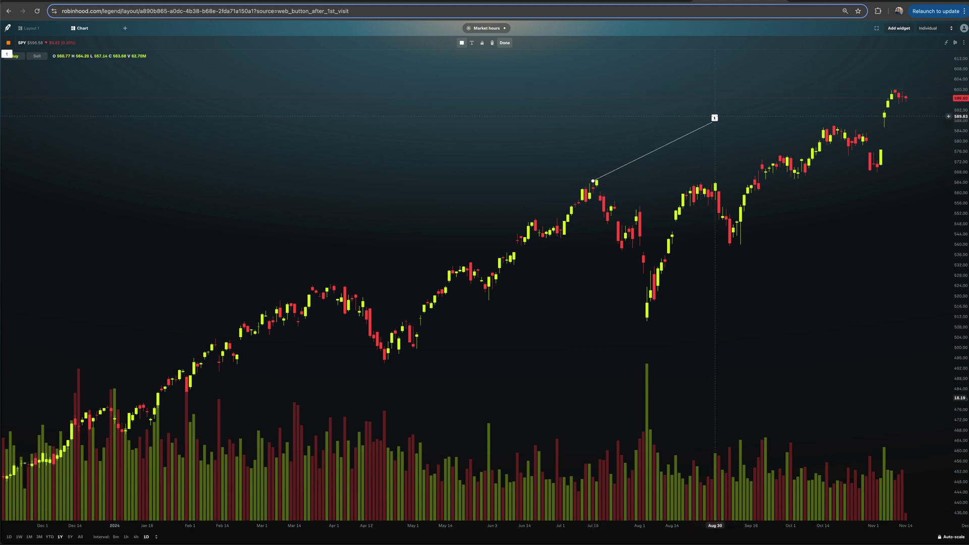
text(el high)
- Set the "rel high" callout's text size to 16 and finish editing it
click(470, 46)
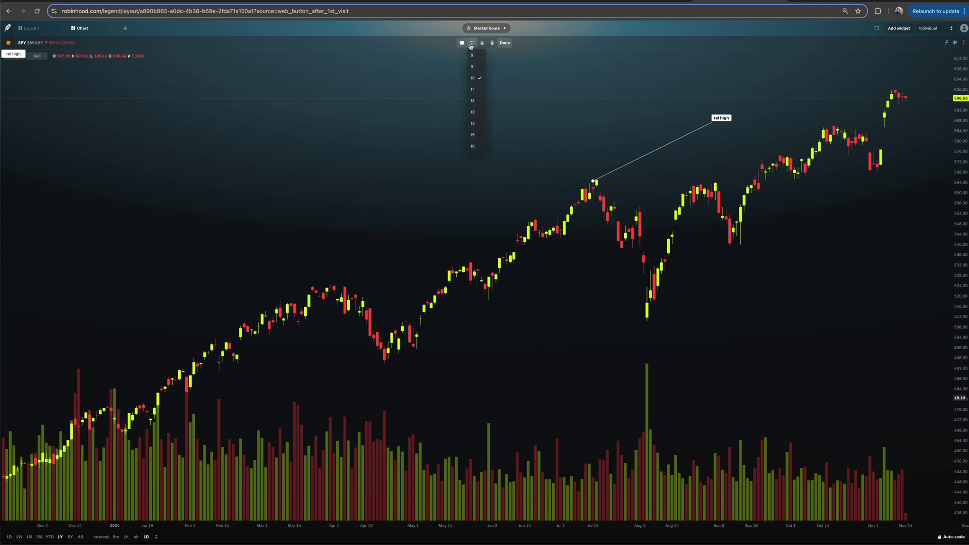
click(476, 137)
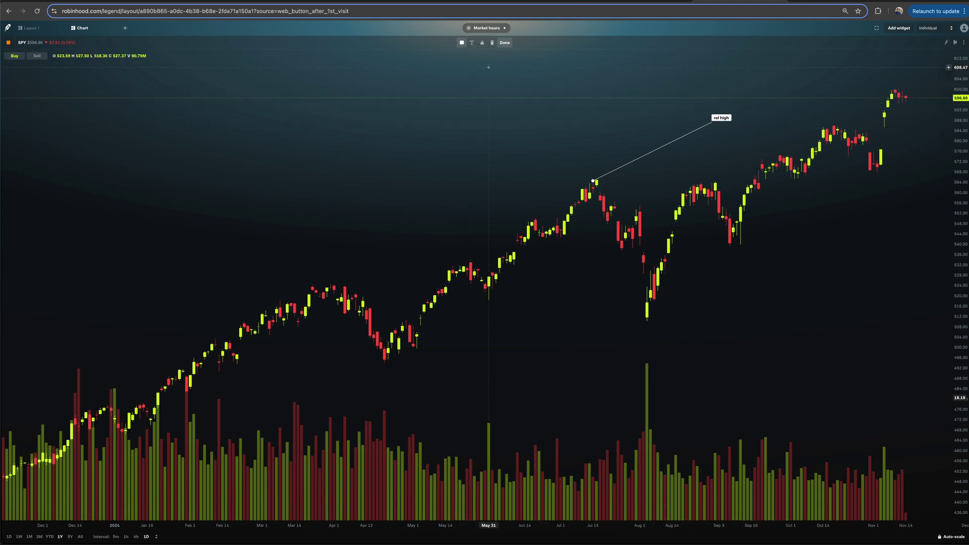
click(472, 42)
scroll(488, 97, down, 2)
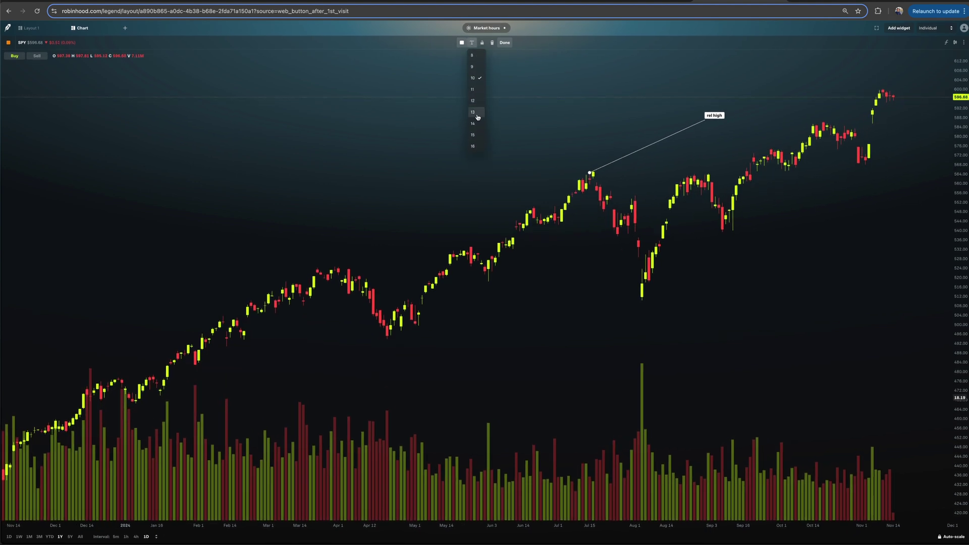
click(472, 145)
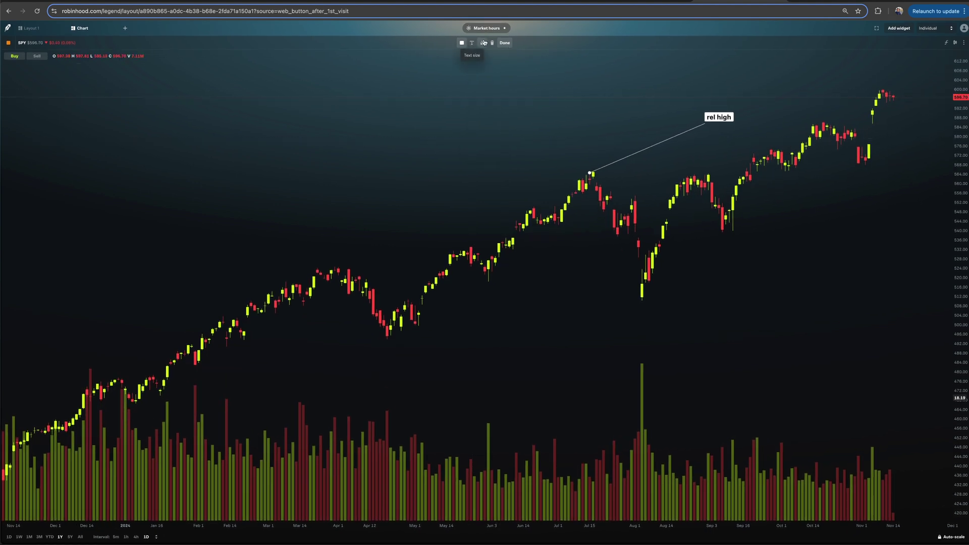
click(505, 42)
- Turn on Continuous draw and draw a trend line above the candles from about 573 in early April to about 592 on Jul 19
click(505, 43)
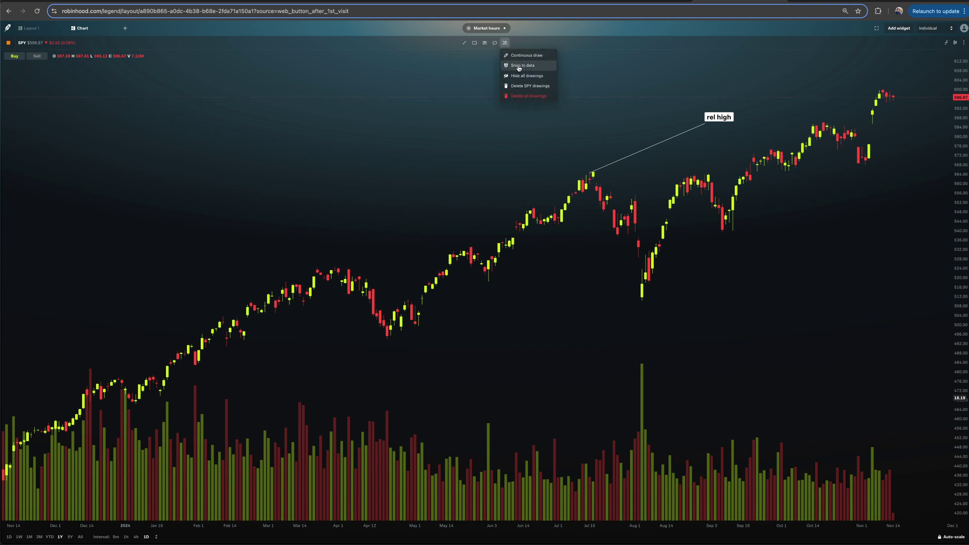
click(505, 43)
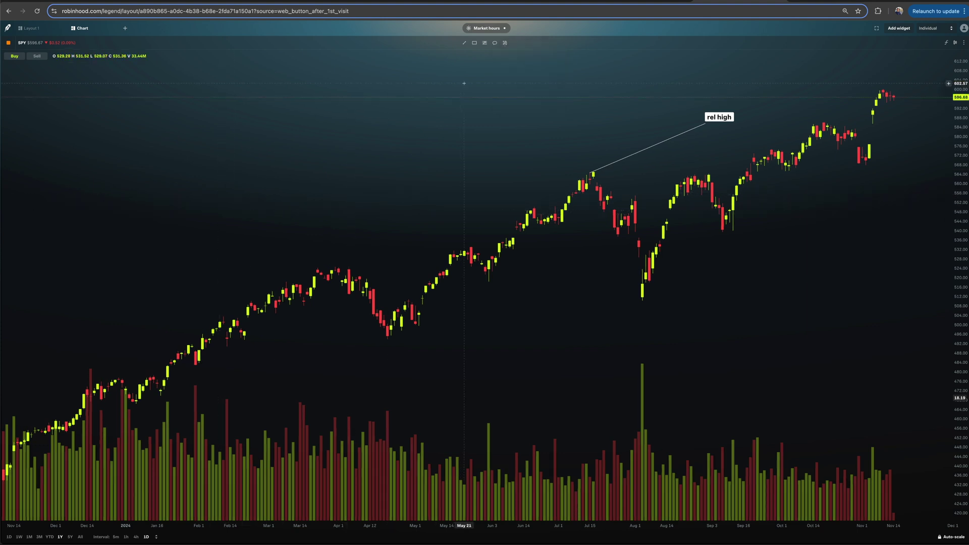
click(464, 42)
click(507, 48)
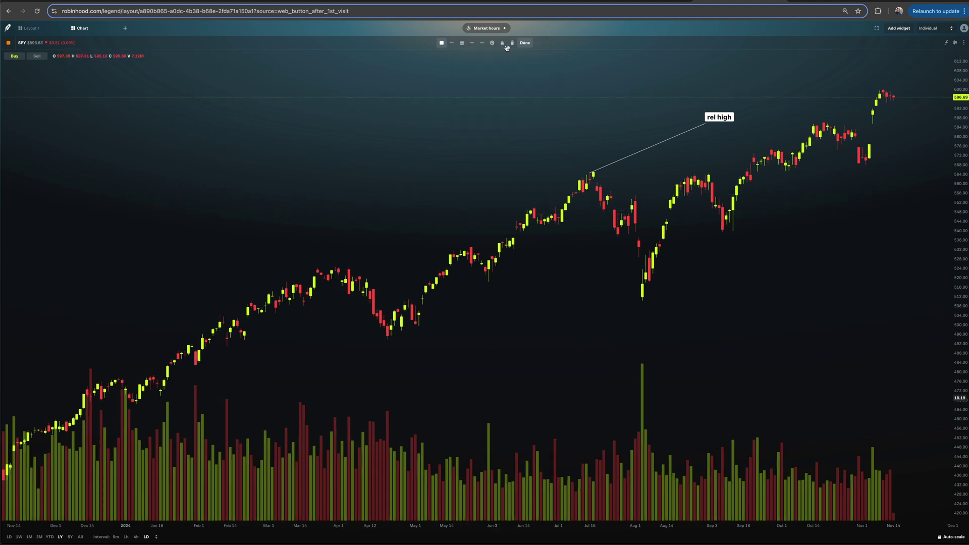
drag(345, 153, 604, 107)
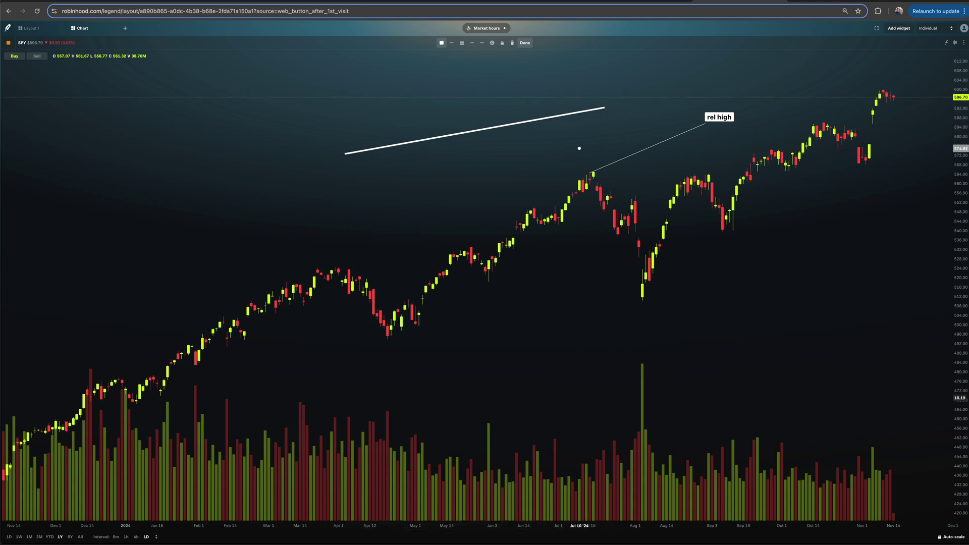
click(525, 43)
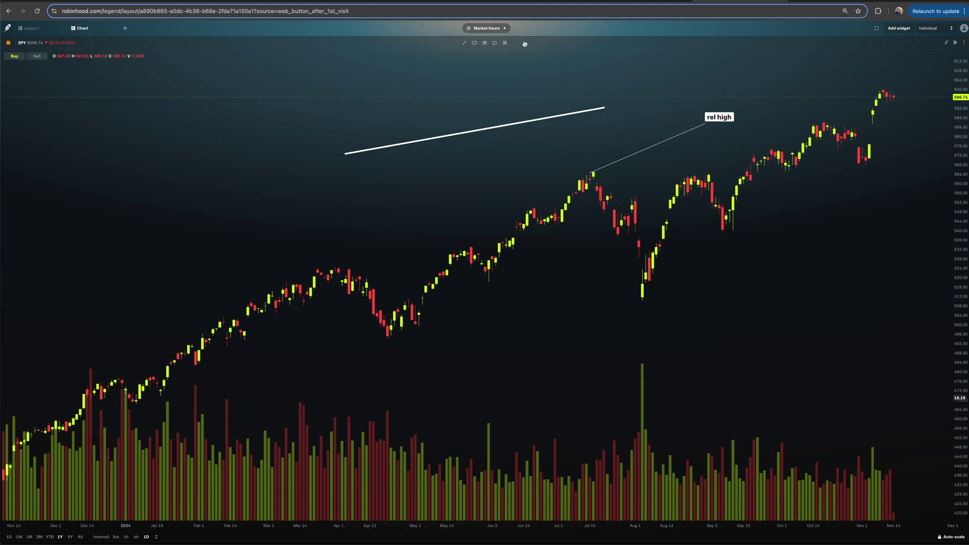
- Turn on Snap to data, and delete the trend line and the "rel high" callout from the chart
click(504, 43)
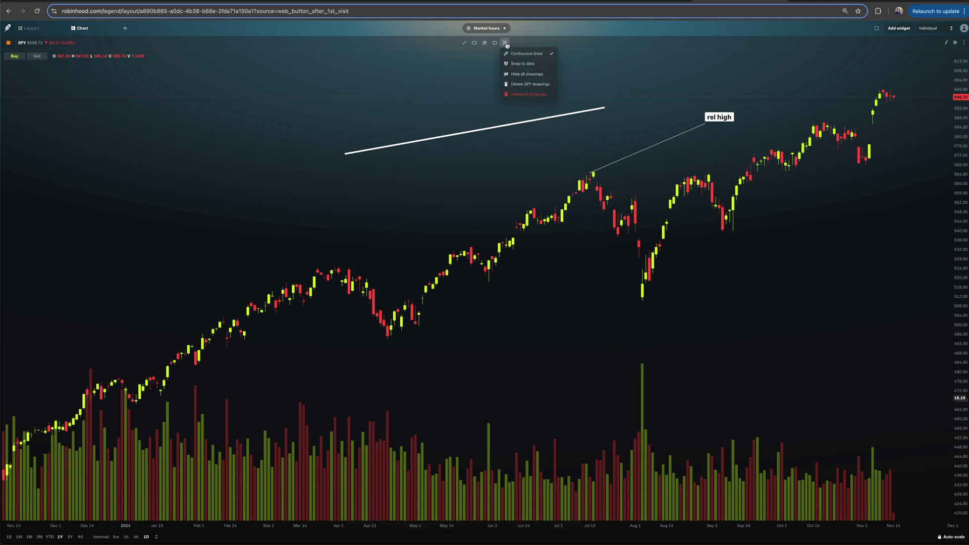
click(519, 66)
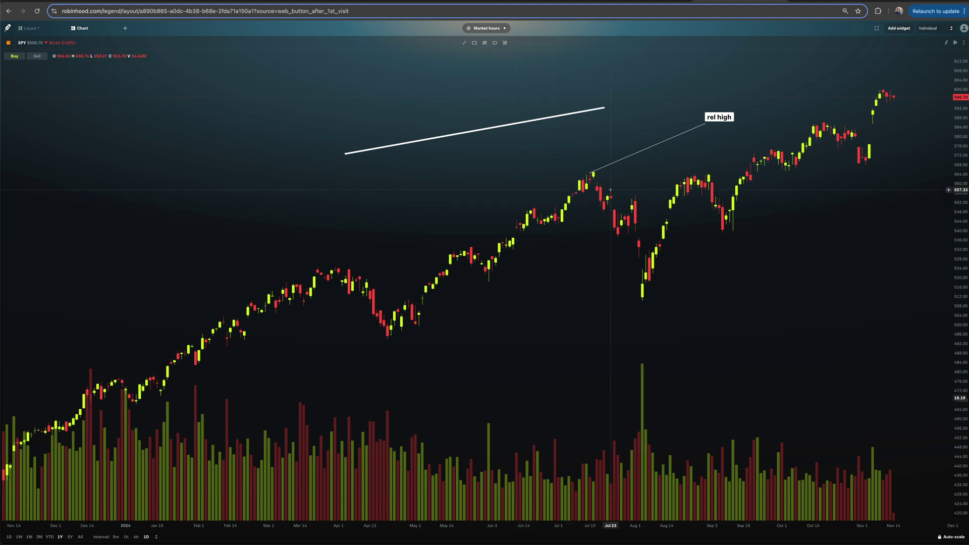
click(539, 121)
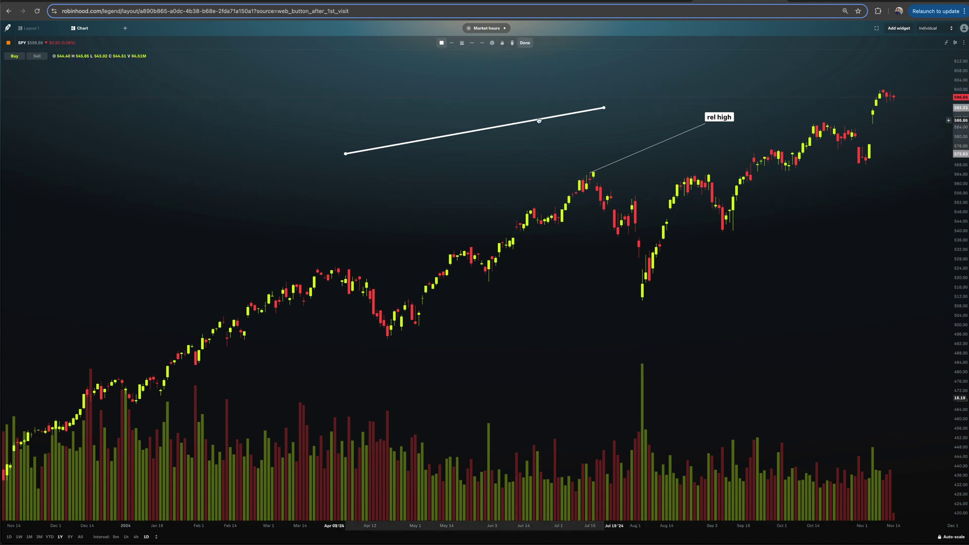
key(Delete)
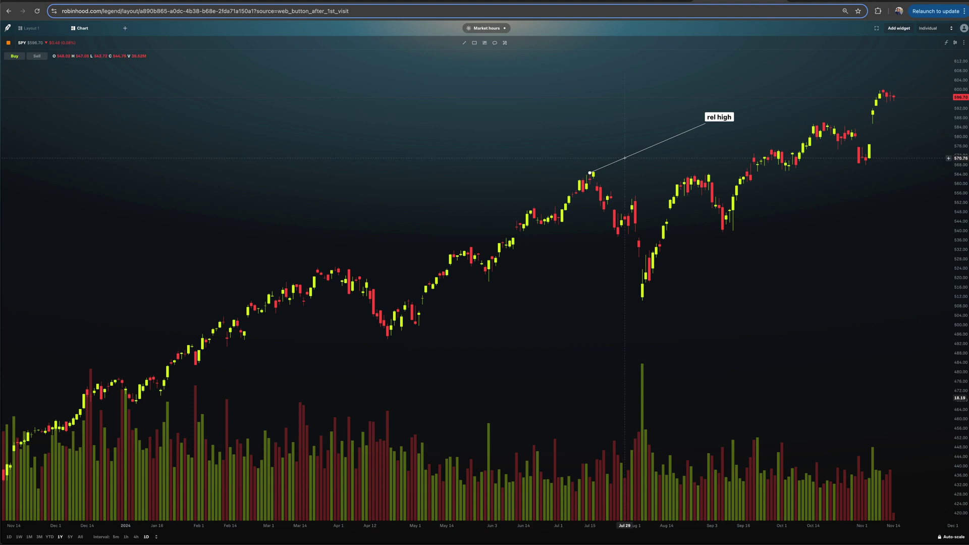
key(Delete)
- Draw a trend line snapped to the mid-July high at about 565 and mid-October high at about 586, plus three shorter lines above it
scroll(620, 156, right, 5)
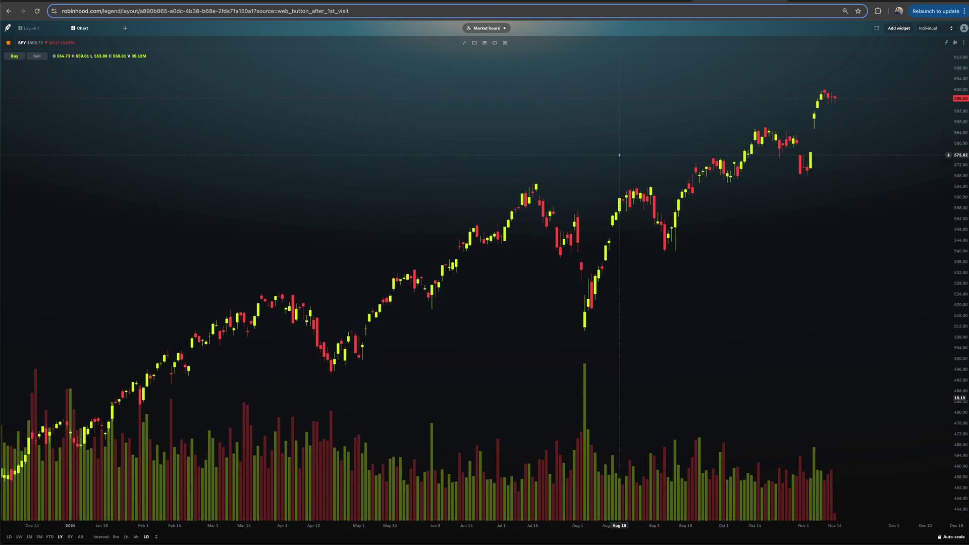
scroll(619, 155, right, 5)
scroll(534, 203, right, 3)
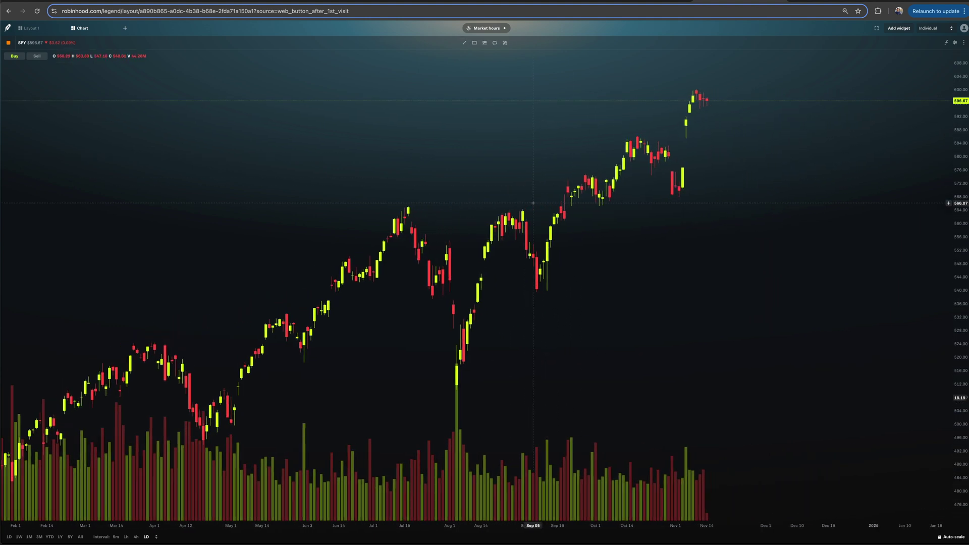
click(506, 44)
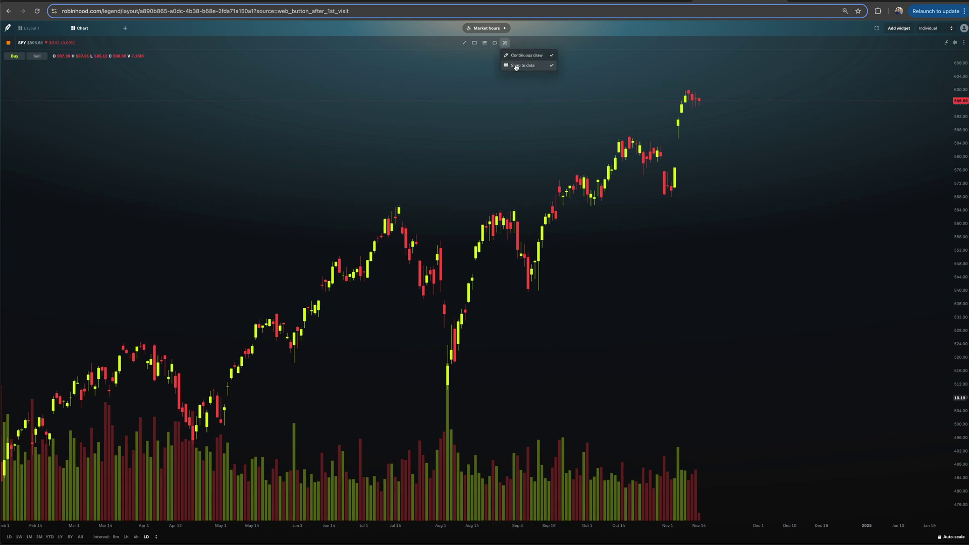
click(464, 42)
click(475, 55)
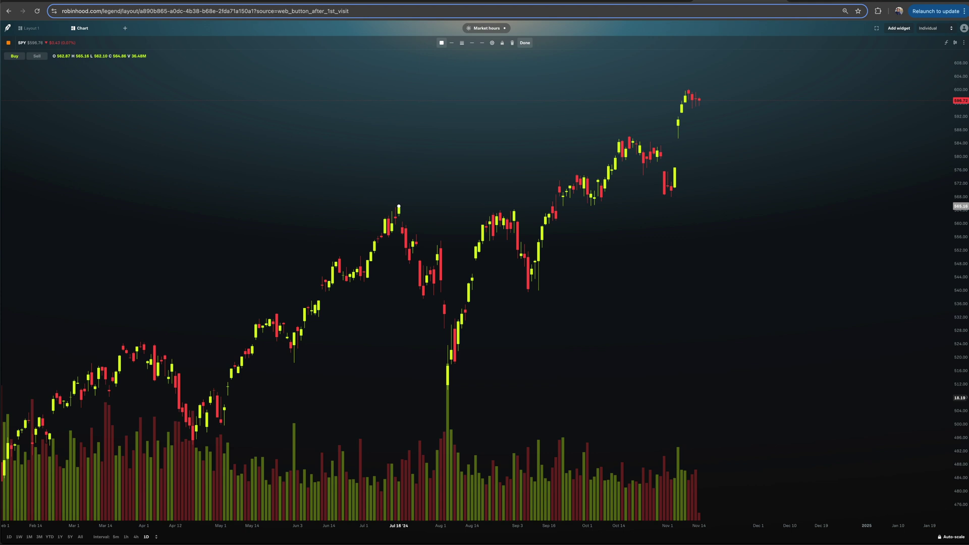
mouse_move(399, 206)
mouse_down()
mouse_move(629, 136)
mouse_move(537, 119)
mouse_move(534, 133)
mouse_up()
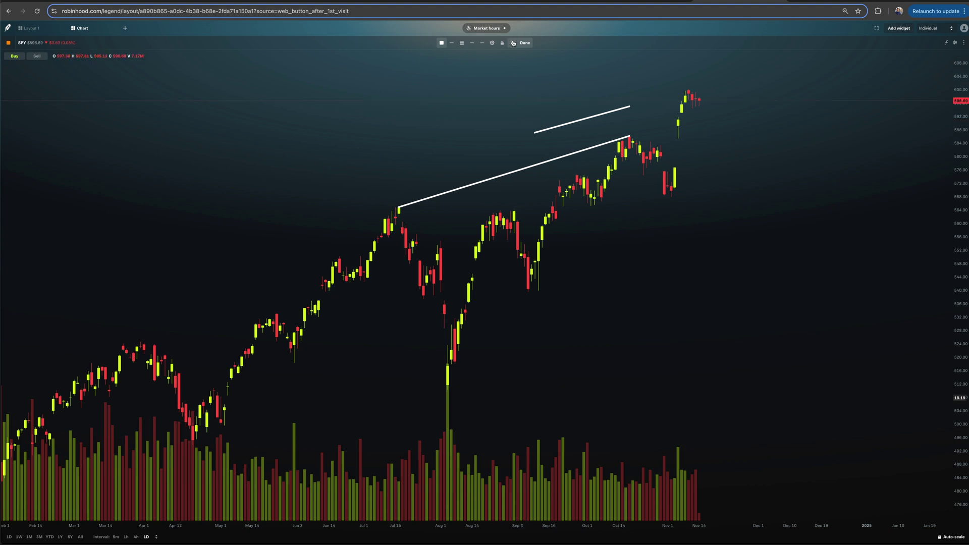
drag(377, 125, 483, 105)
drag(608, 85, 745, 69)
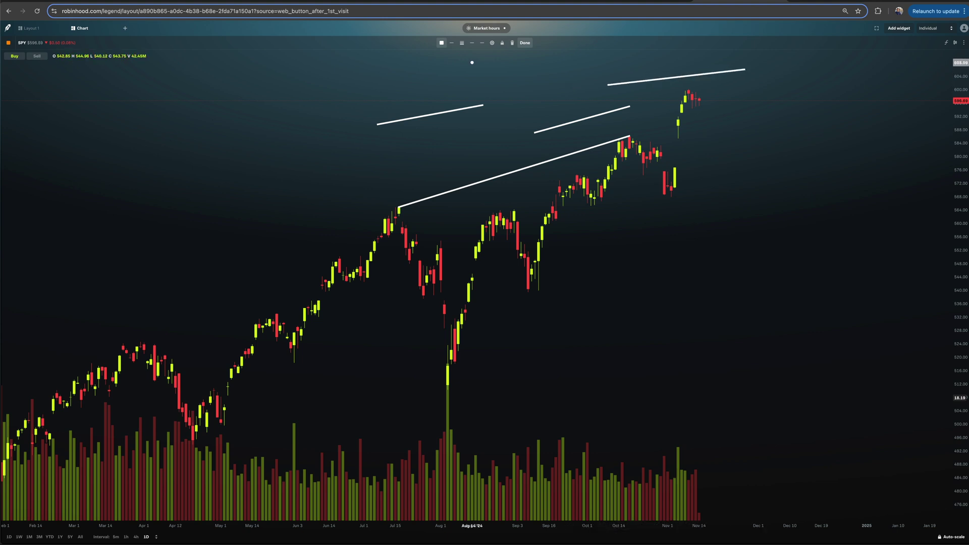
- Delete all four trend lines from the SPY chart one by one
click(512, 43)
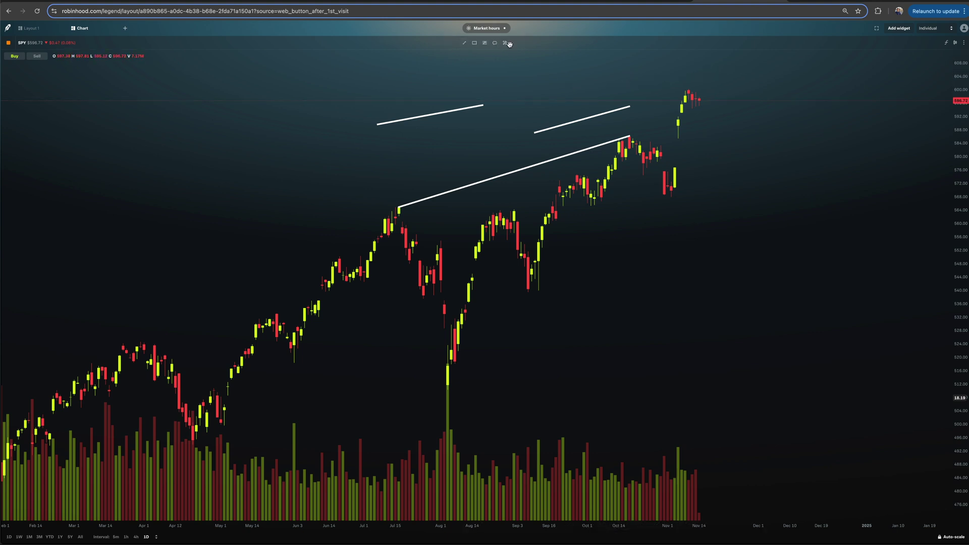
click(560, 128)
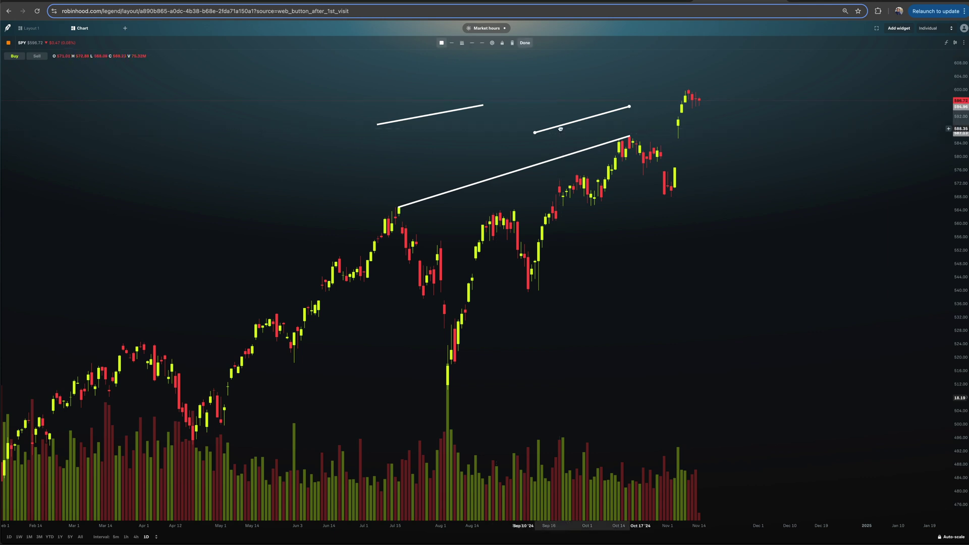
click(512, 42)
click(430, 114)
click(512, 42)
click(517, 168)
click(512, 42)
- Turn off the Continuous draw option for the drawing tools
click(505, 43)
click(512, 55)
click(506, 43)
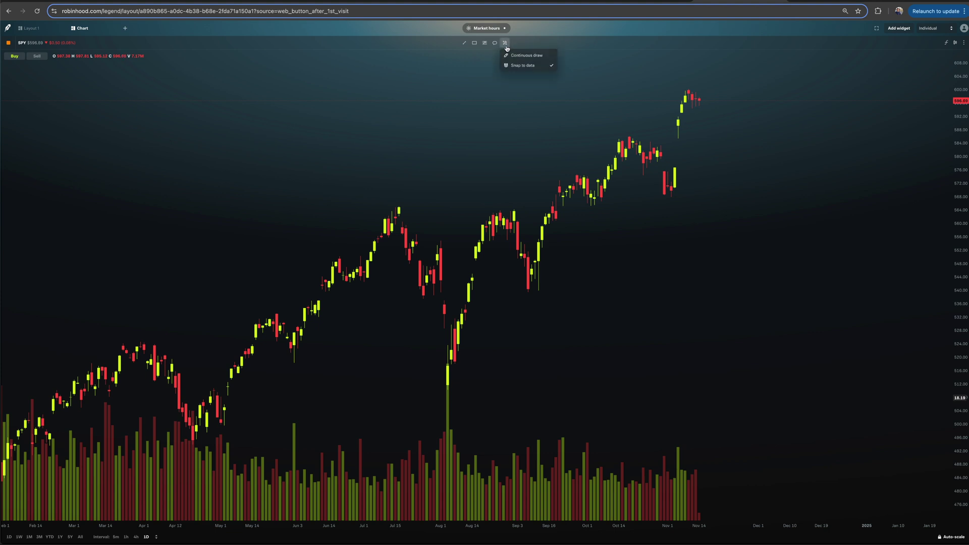
click(507, 46)
click(505, 46)
click(522, 42)
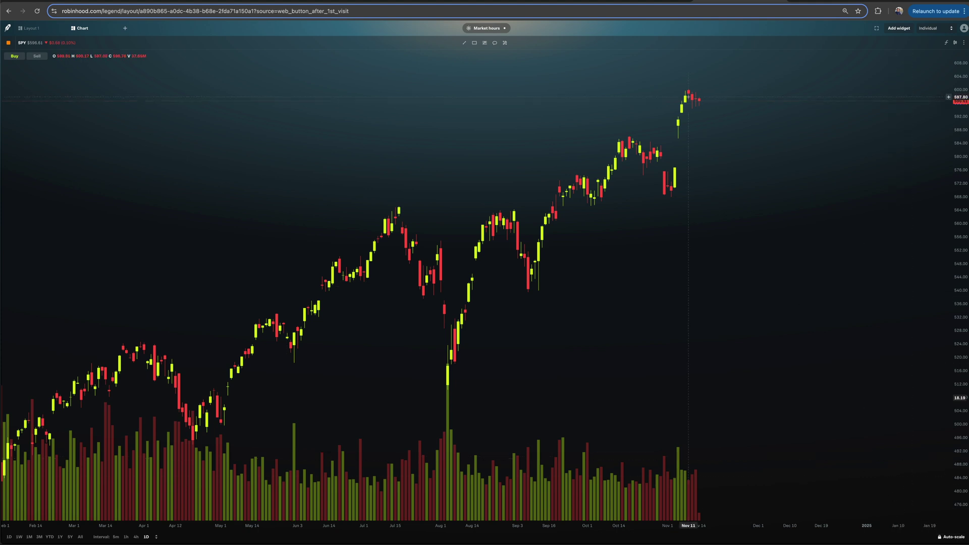
- Turn off Auto-scale, stretch the SPY price scale and pan the chart freely to the November candles
scroll(688, 97, up, 5)
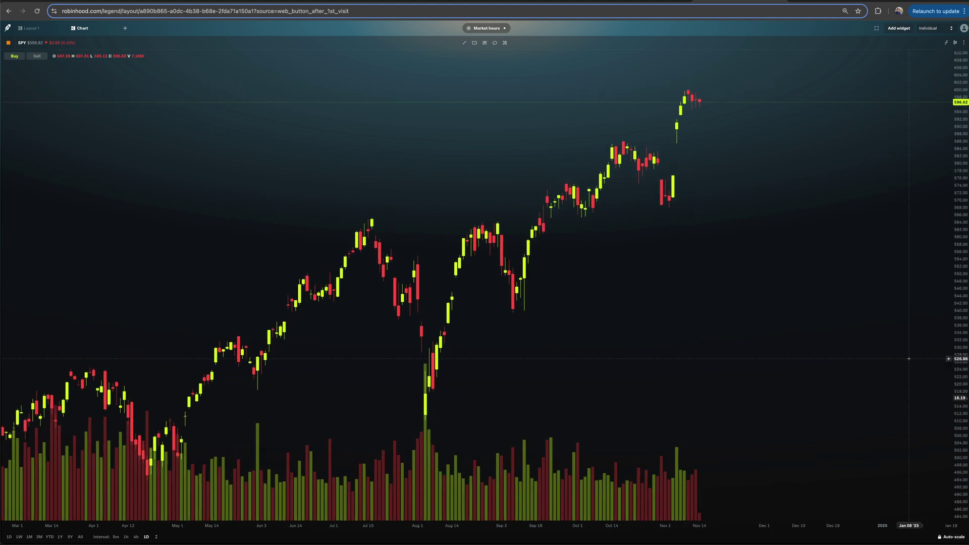
click(939, 537)
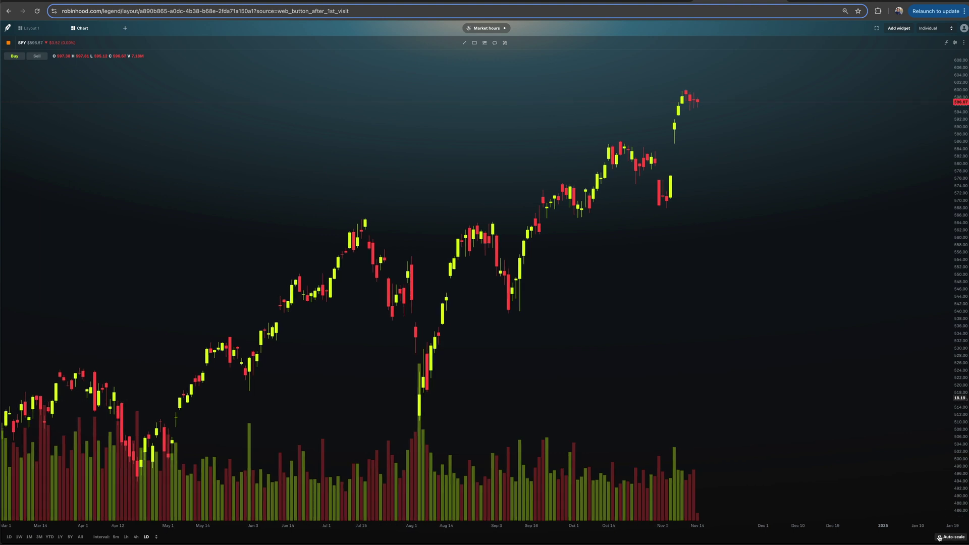
scroll(797, 237, up, 5)
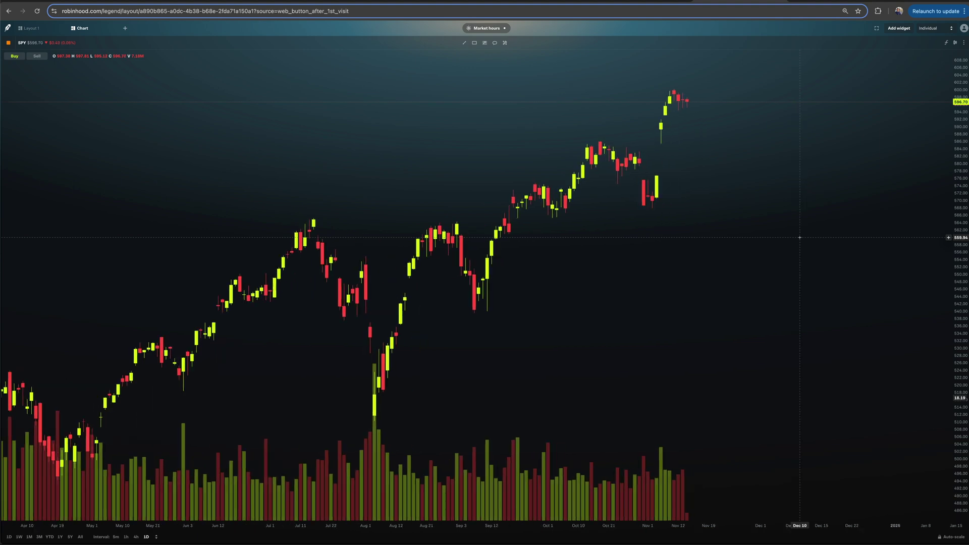
drag(959, 289, 959, 353)
drag(565, 212, 580, 273)
scroll(581, 273, up, 2)
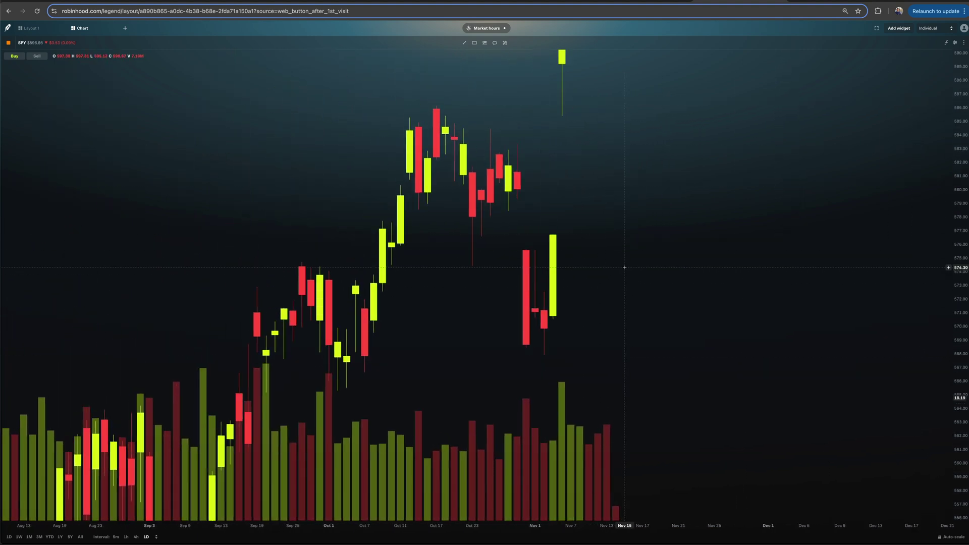
scroll(613, 244, up, 3)
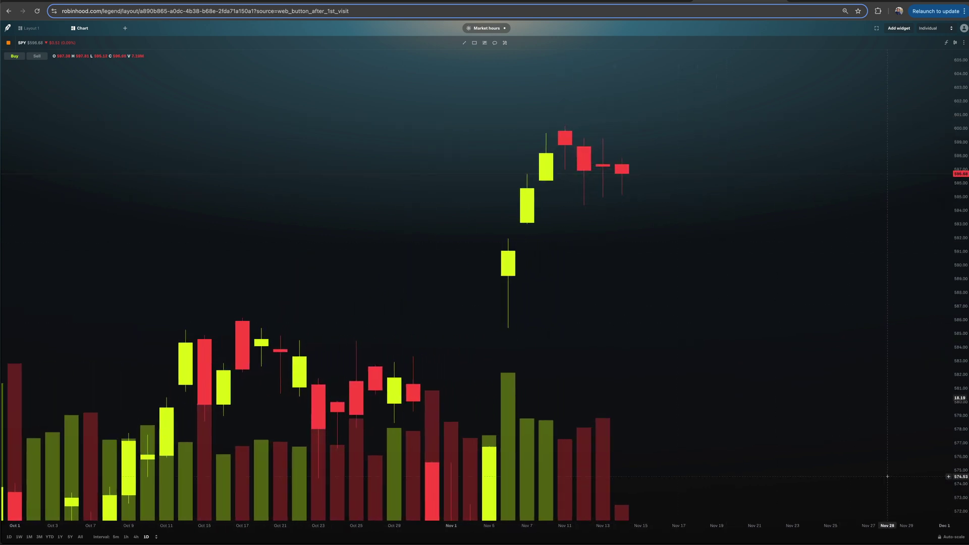
- Turn Auto-scale back on for the SPY chart's price axis
click(941, 538)
scroll(675, 265, down, 3)
scroll(672, 266, up, 1)
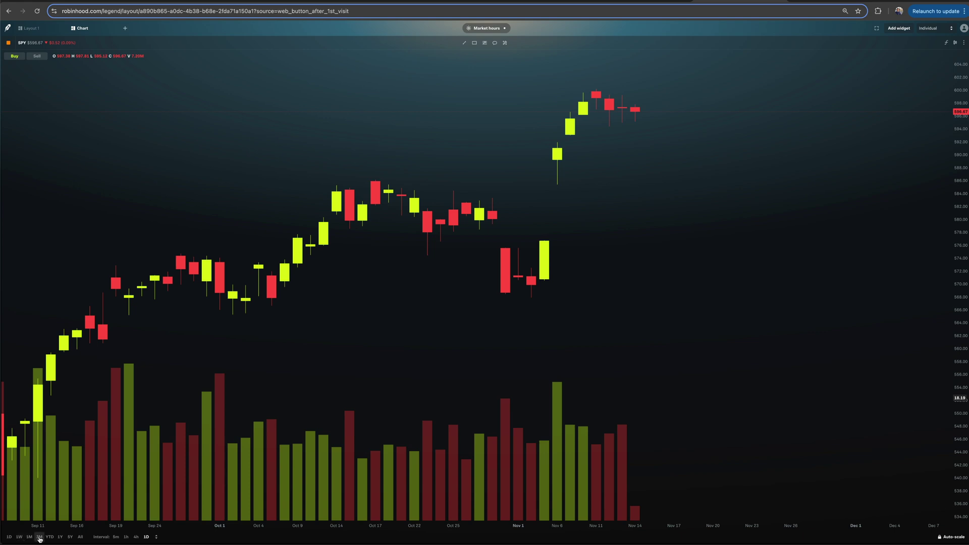
- View the SPY chart over the All, 5Y and 1Y ranges, and try the 4-hour, 1-hour and 5-minute intervals
click(80, 537)
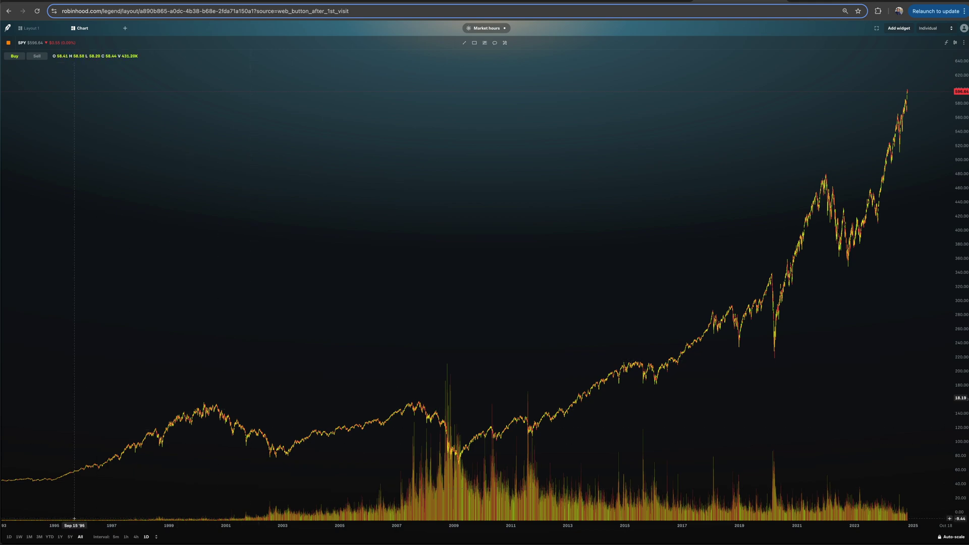
click(71, 537)
click(60, 537)
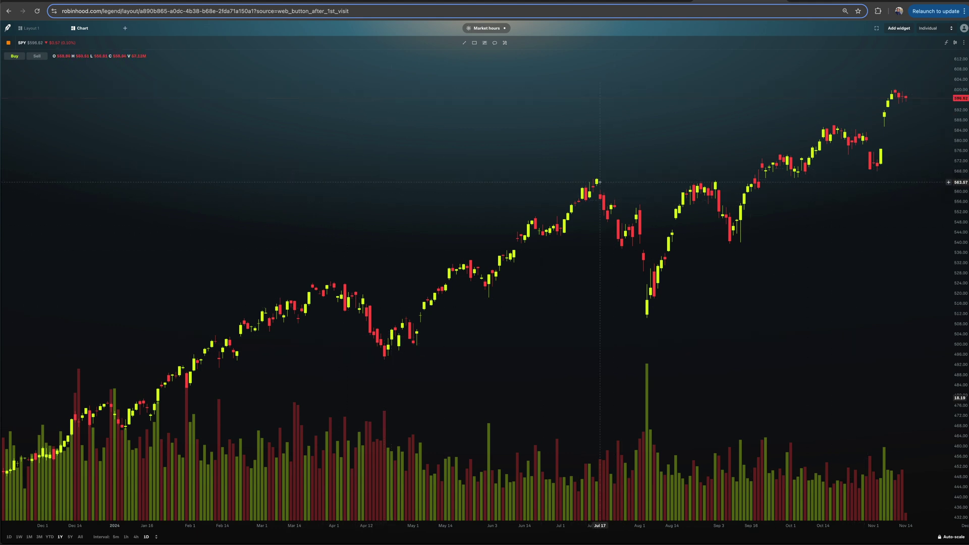
click(125, 538)
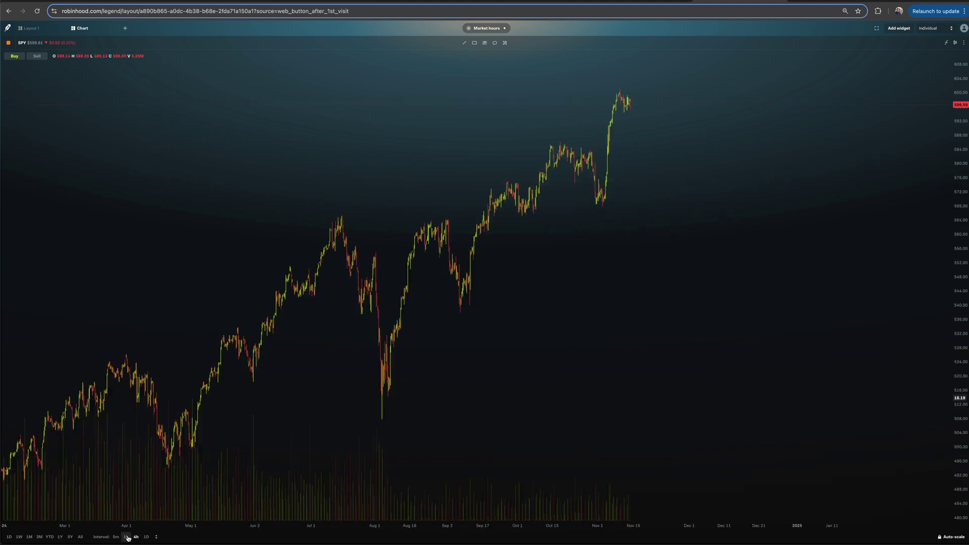
click(116, 537)
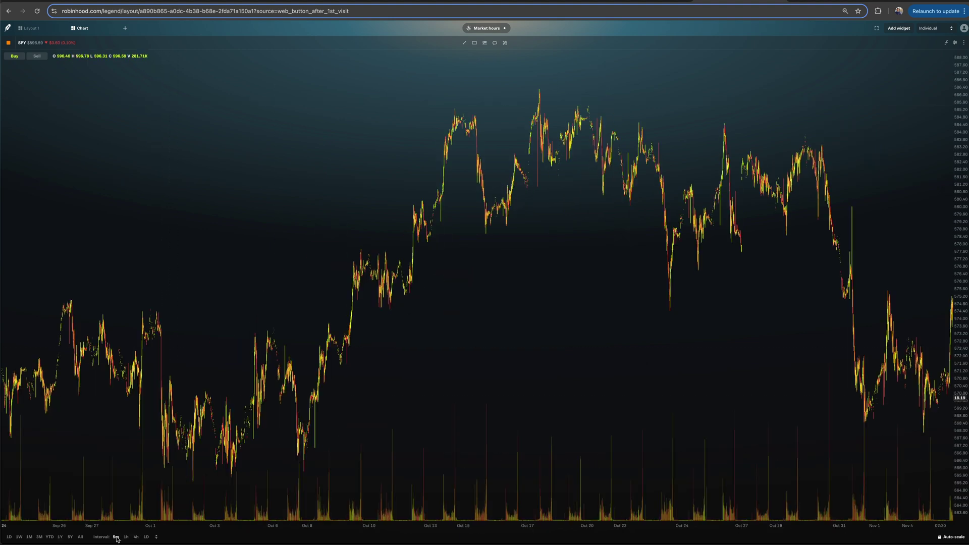
- Look through the units offered for a custom interval, and set the chart's interval to 1 week
click(157, 537)
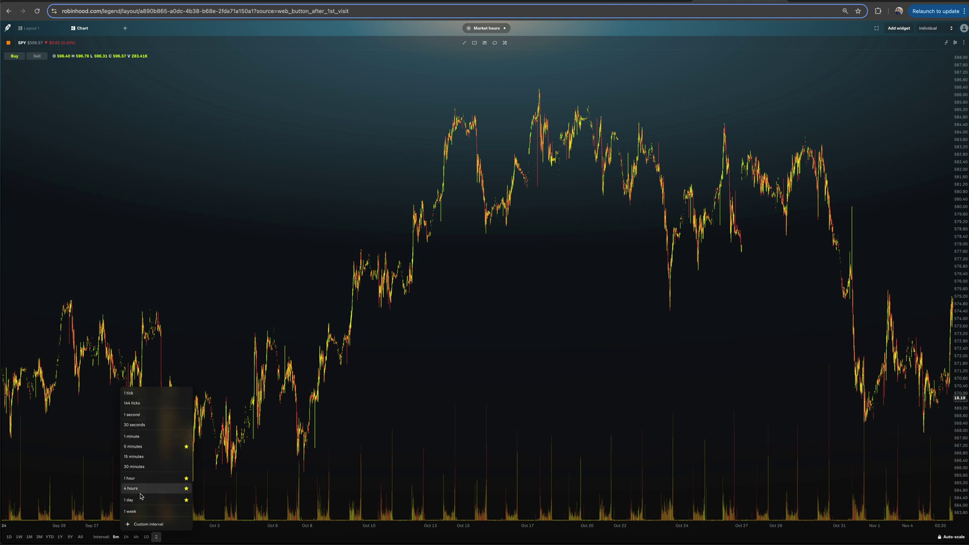
click(135, 525)
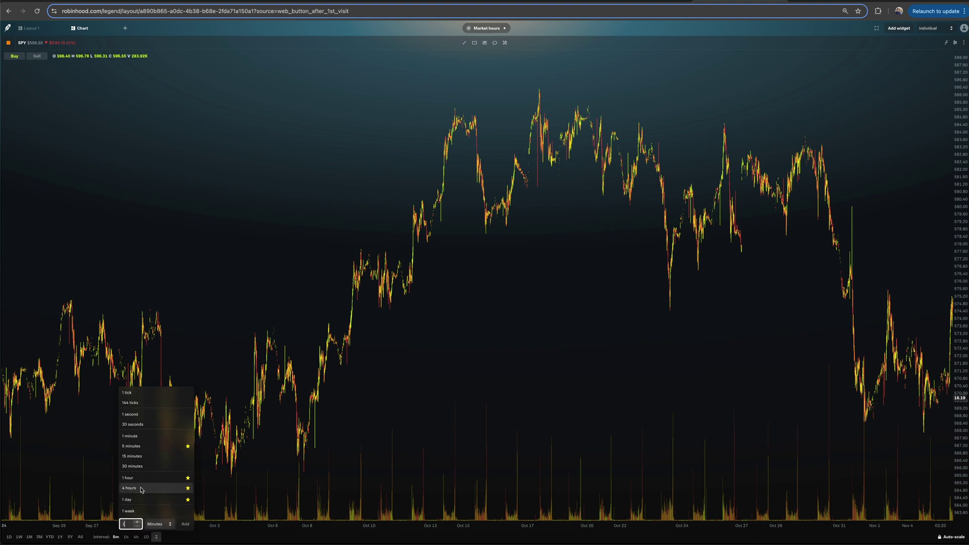
click(157, 524)
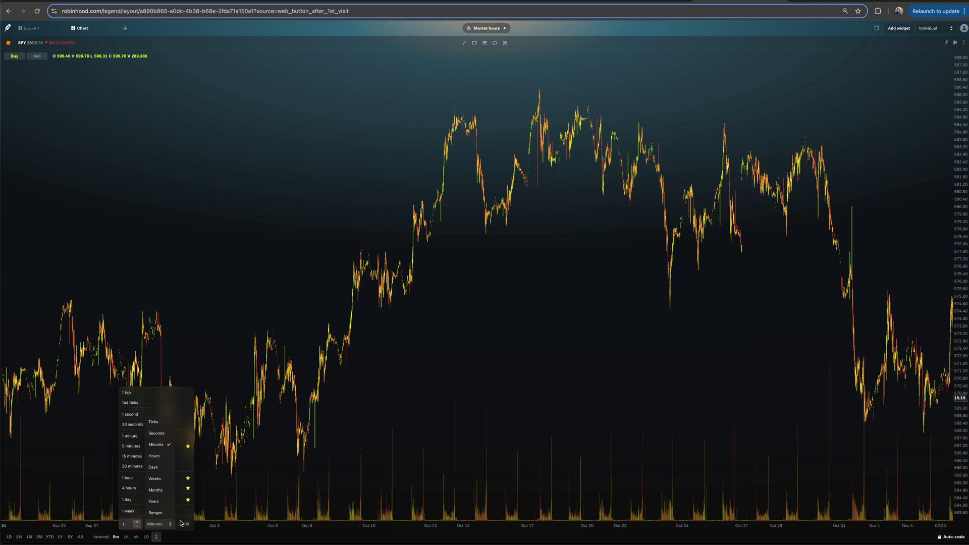
click(129, 510)
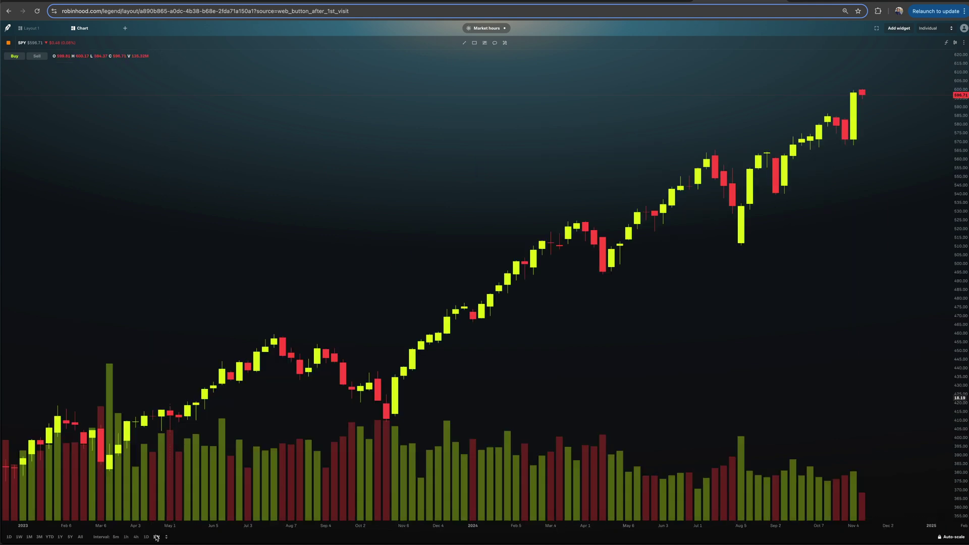
- Mark the 1 week interval as a favorite and check it in the interval list
click(167, 538)
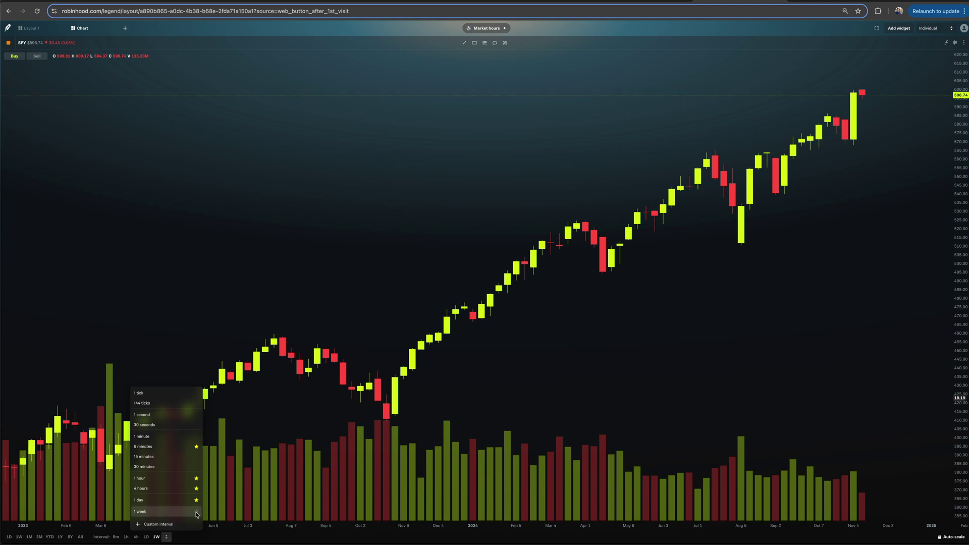
click(167, 537)
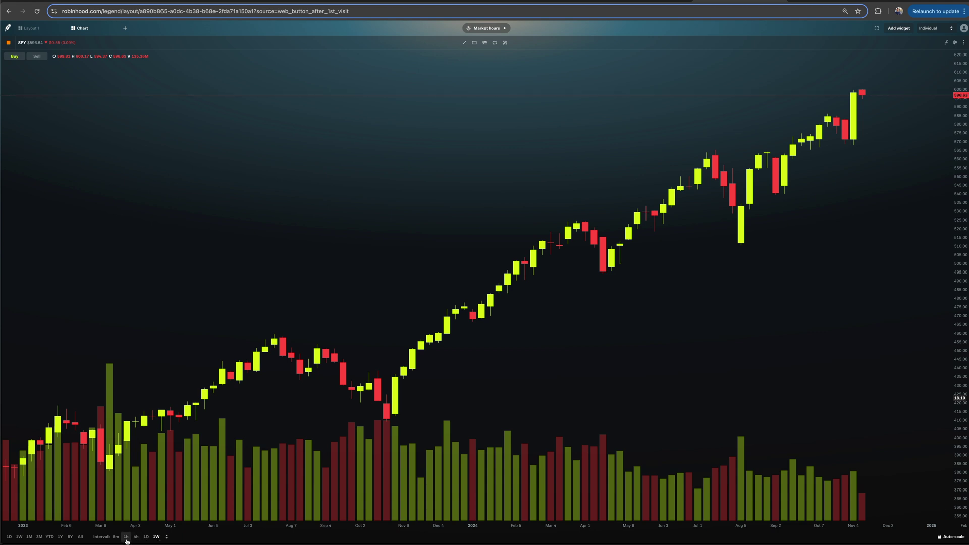
click(165, 538)
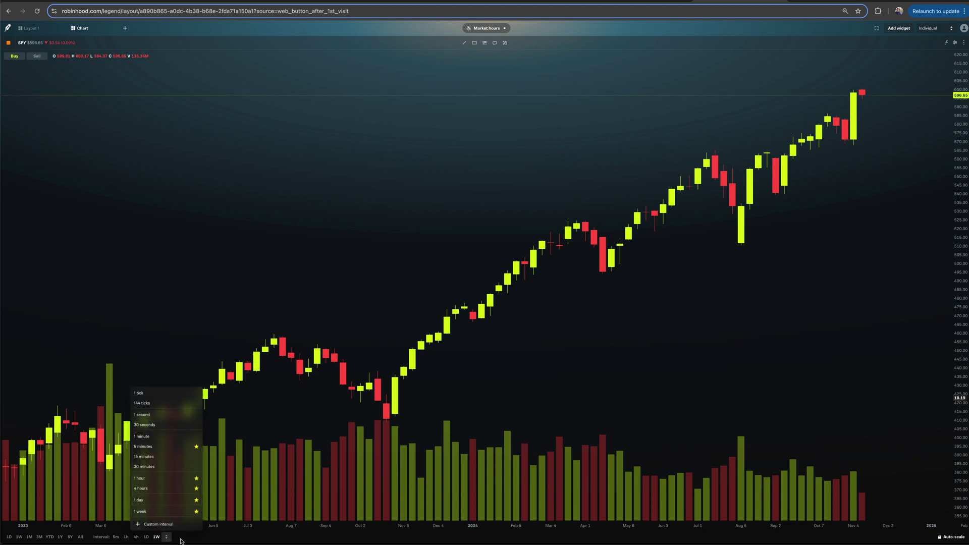
click(182, 540)
- Compare the favorite 1D, 4h and 1W intervals on the SPY chart, and return it to 1D
click(146, 537)
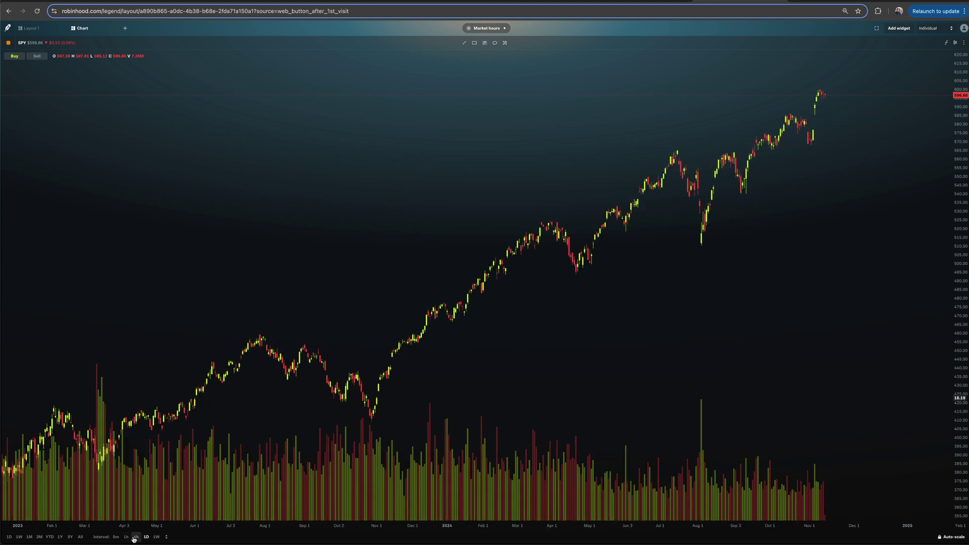
click(135, 536)
click(157, 537)
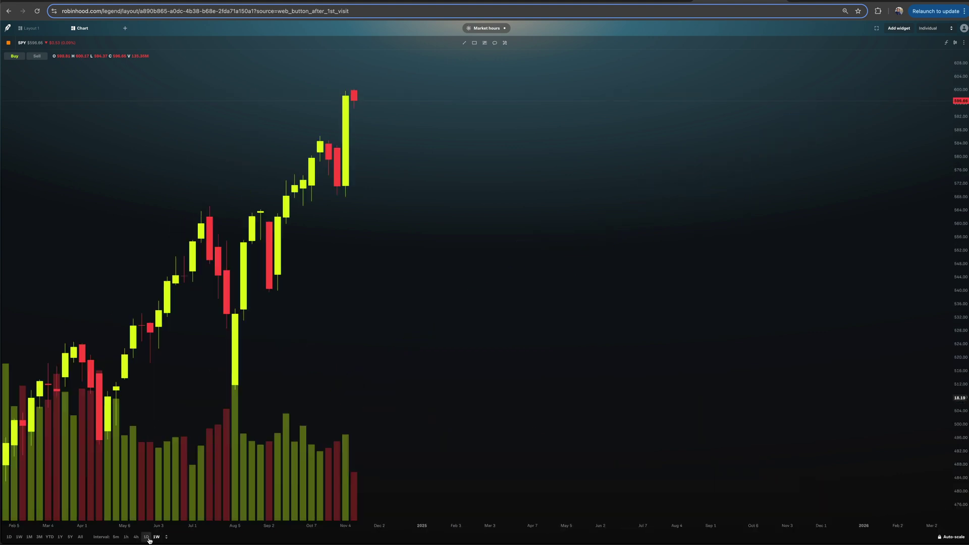
click(146, 537)
scroll(460, 310, up, 6)
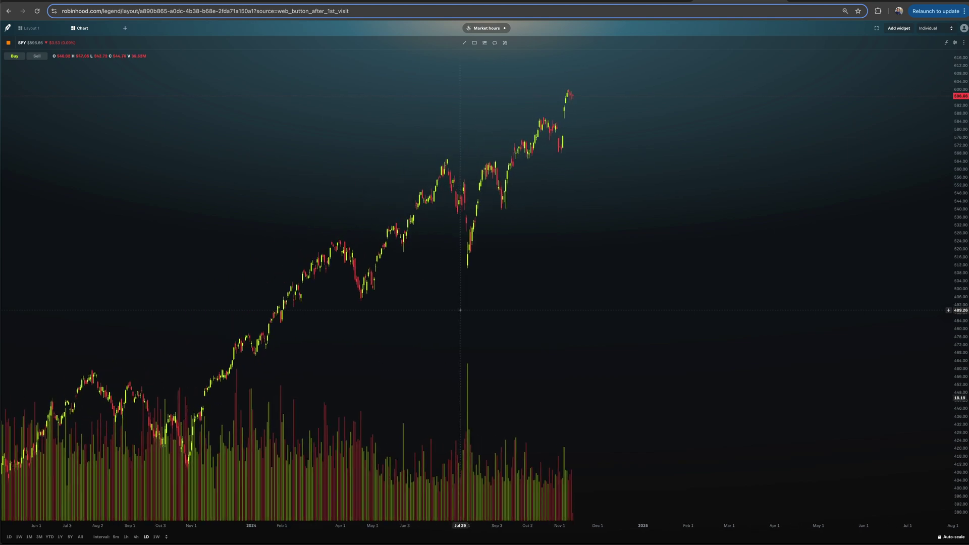
scroll(461, 310, up, 4)
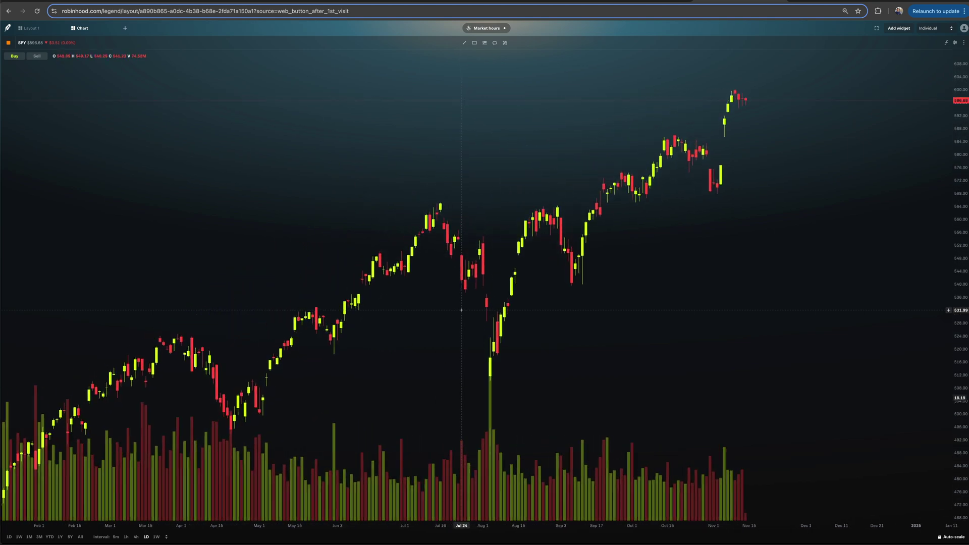
click(167, 537)
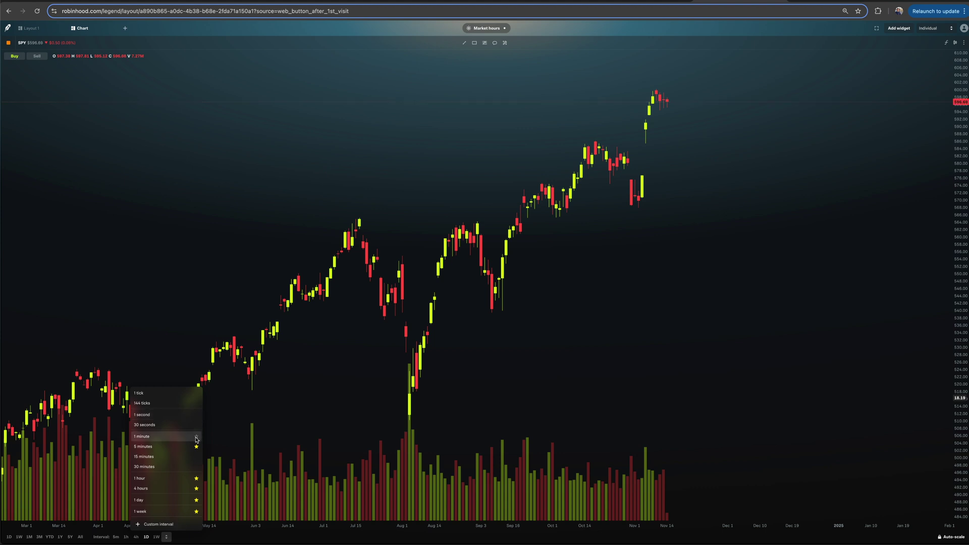
click(481, 272)
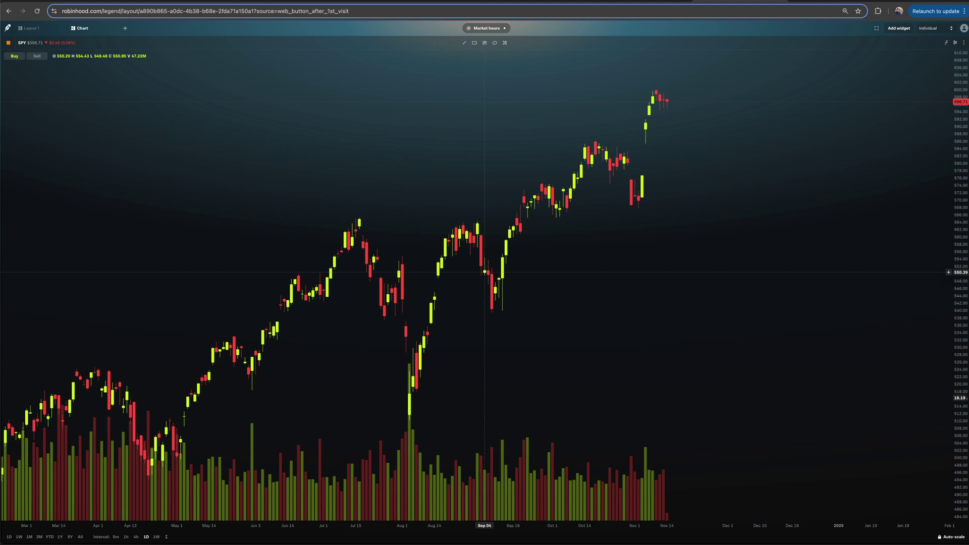